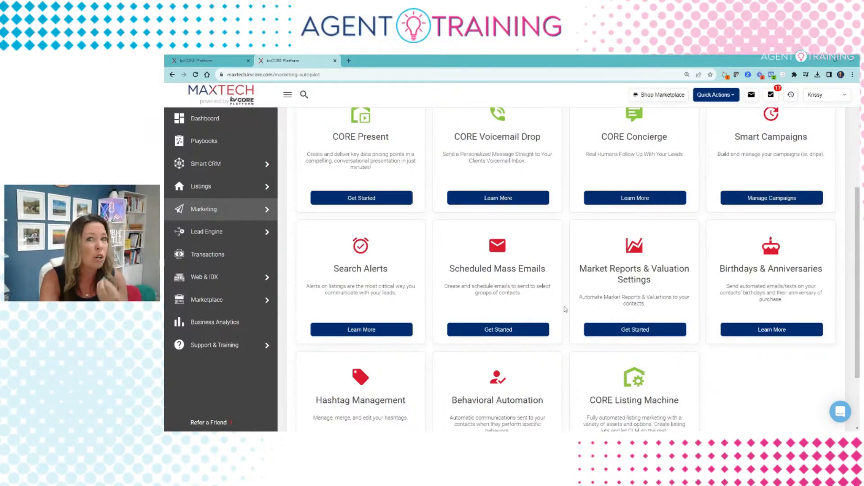
Step: Go to Manage Campaigns from the Smart Campaigns card
scroll(564, 309, "up", 1)
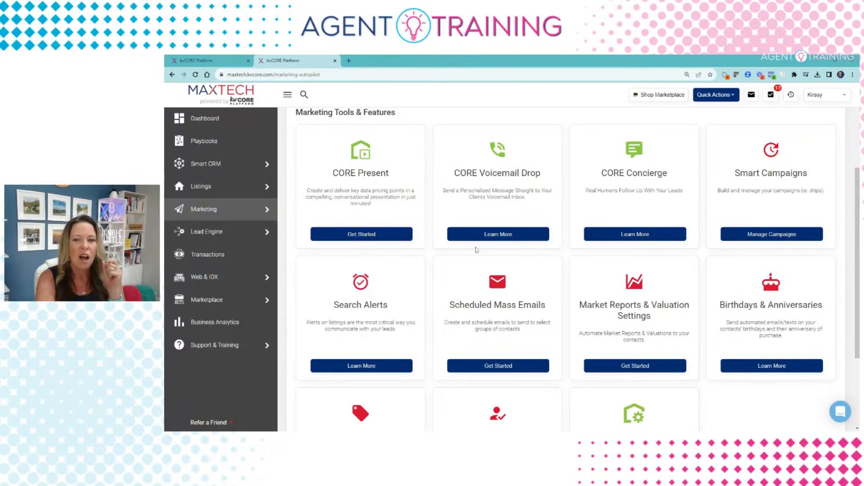
left_click(752, 235)
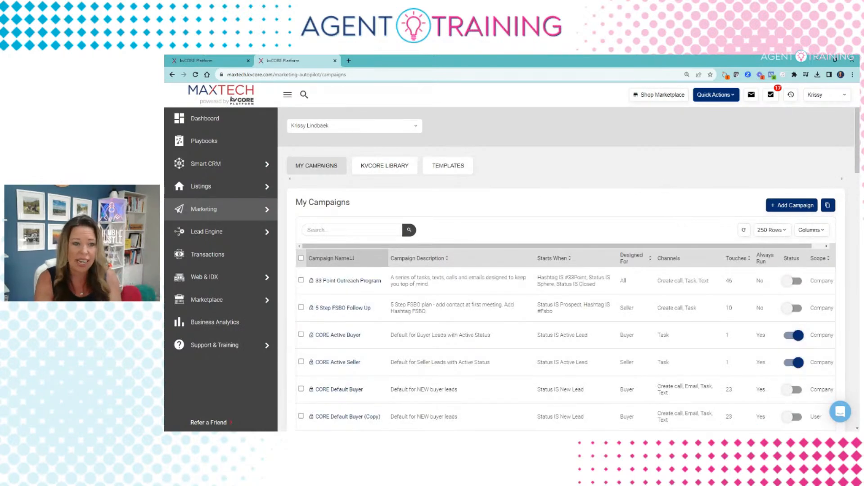
scroll(335, 276, "down", 1)
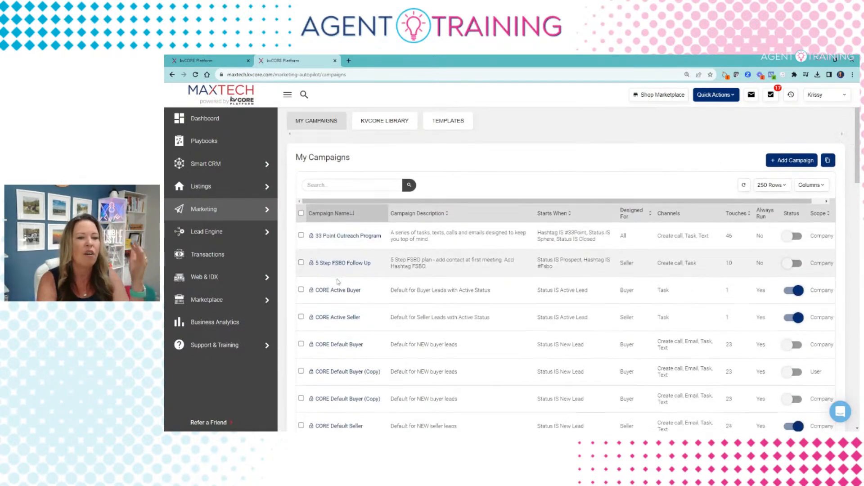
scroll(335, 275, "down", 4)
scroll(347, 333, "up", 5)
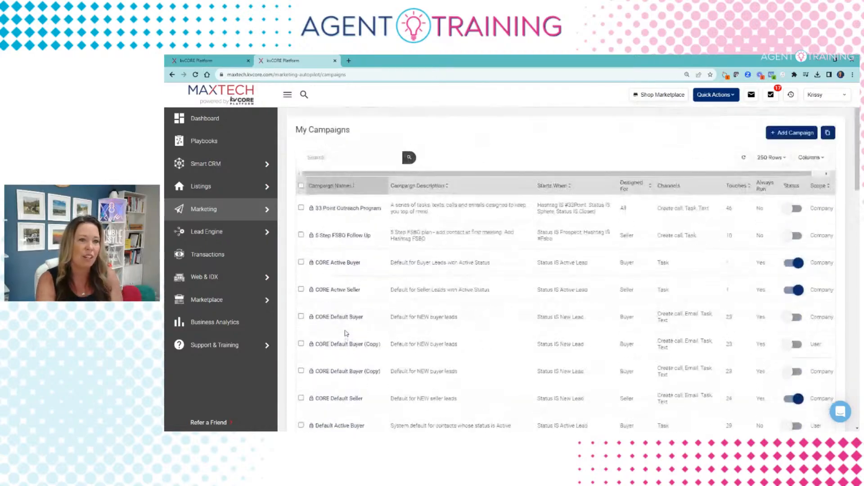
scroll(346, 333, "down", 8)
scroll(365, 244, "up", 6)
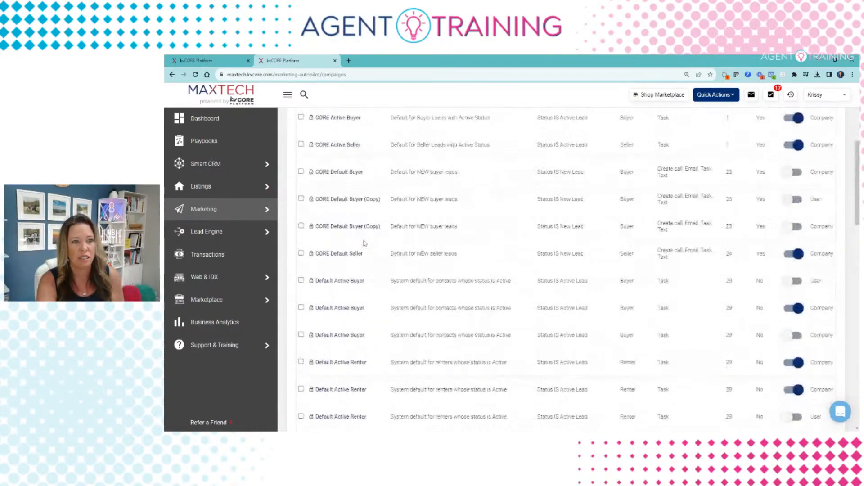
scroll(364, 244, "up", 5)
left_click(389, 166)
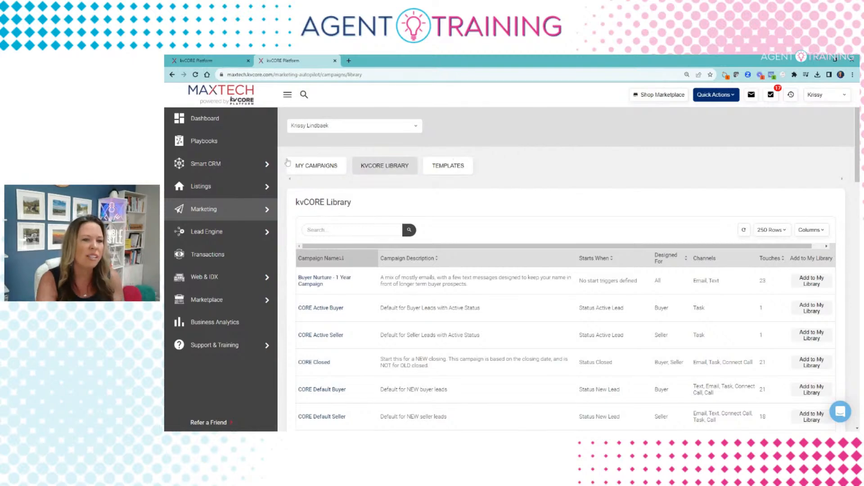
left_click(314, 173)
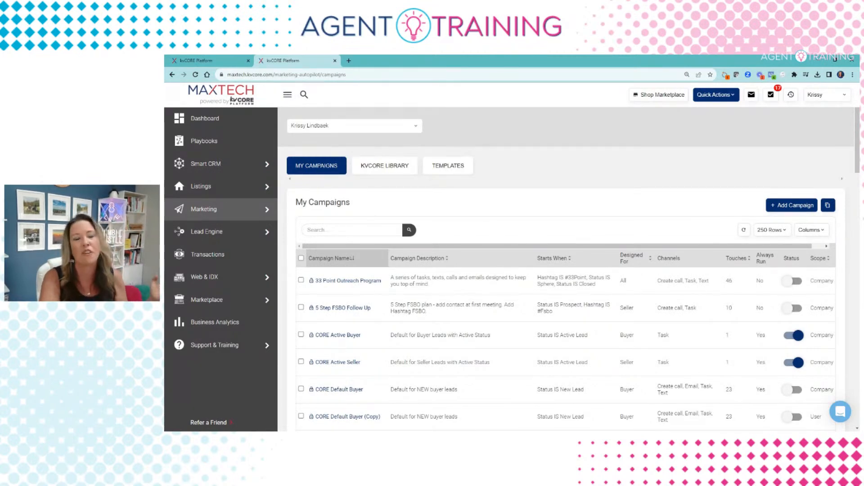
scroll(831, 238, "down", 3)
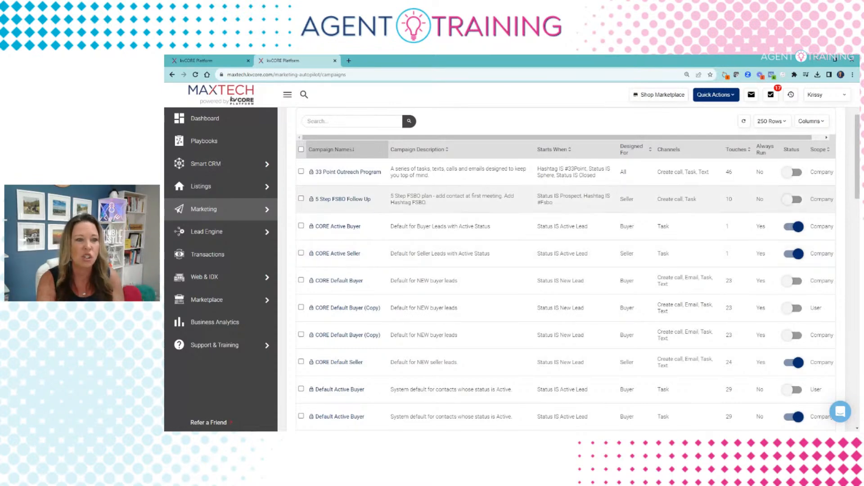
scroll(329, 215, "up", 3)
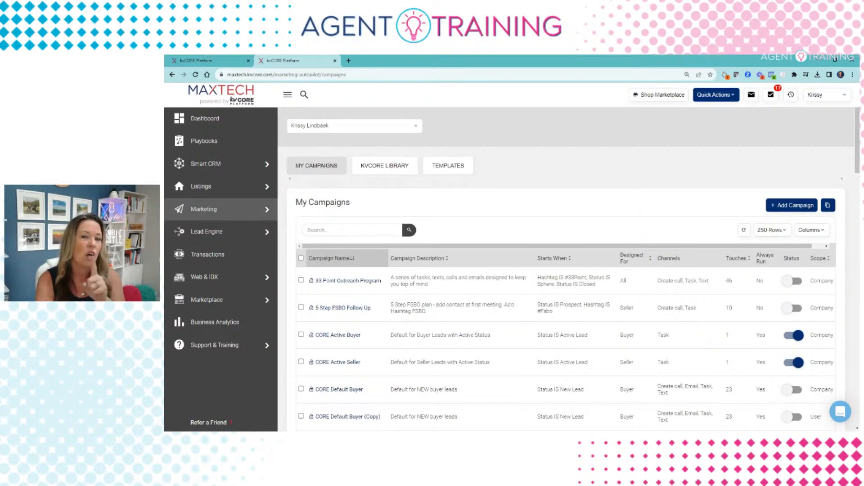
Step: Look through the ready-made campaigns in the KVCORE LIBRARY
left_click(391, 168)
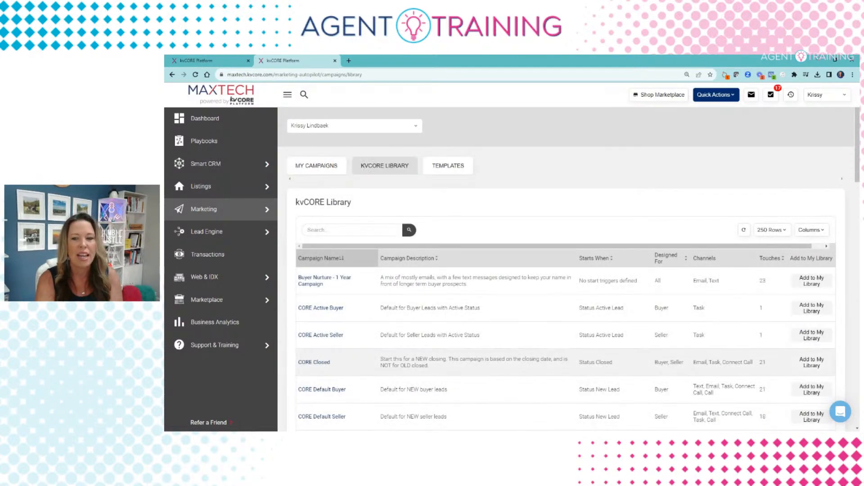
scroll(808, 396, "down", 5)
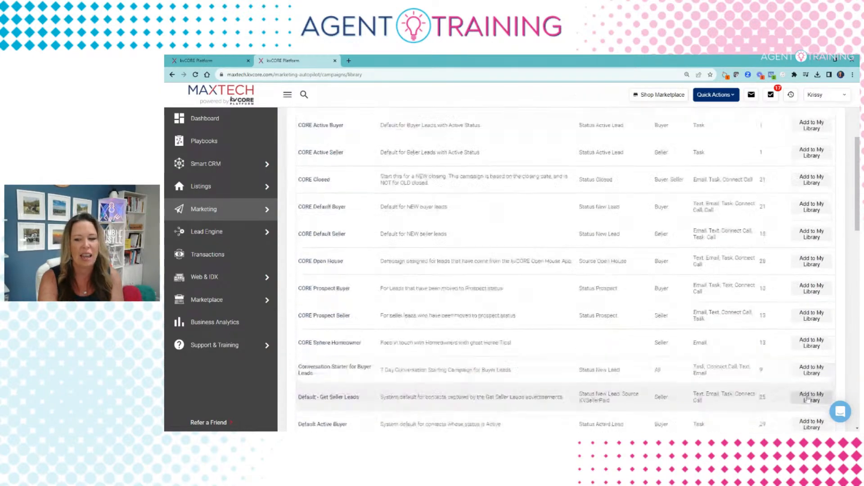
scroll(808, 396, "up", 5)
Step: Browse the My Campaigns list, then go to the TEMPLATES collection
left_click(316, 166)
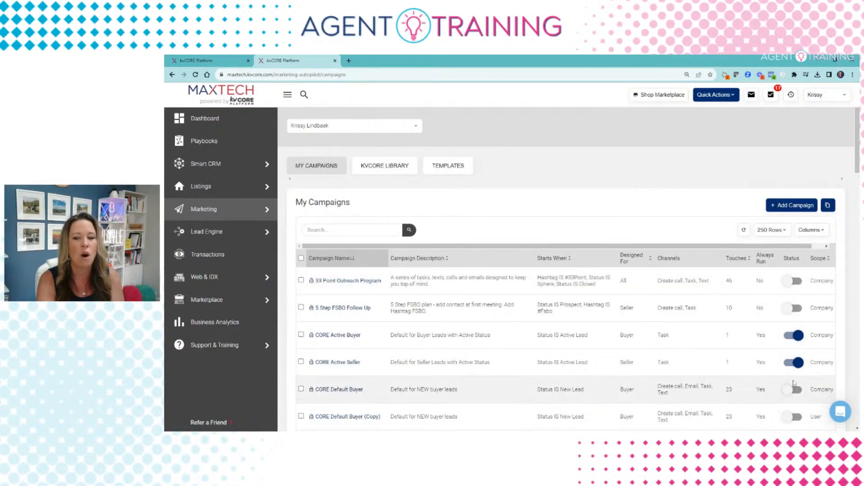
scroll(700, 370, "down", 2)
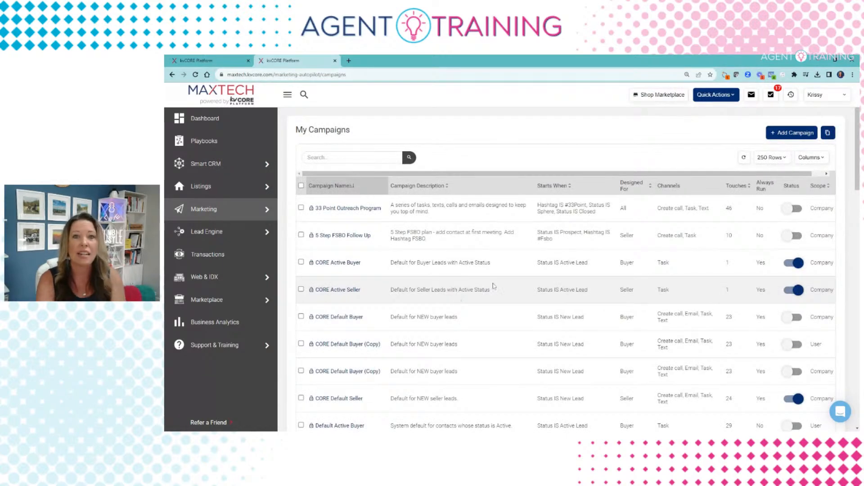
scroll(494, 286, "down", 2)
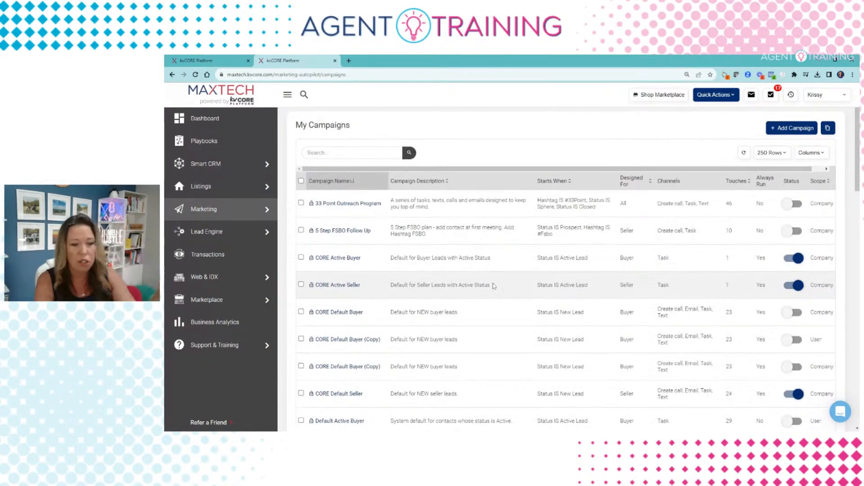
scroll(494, 286, "down", 3)
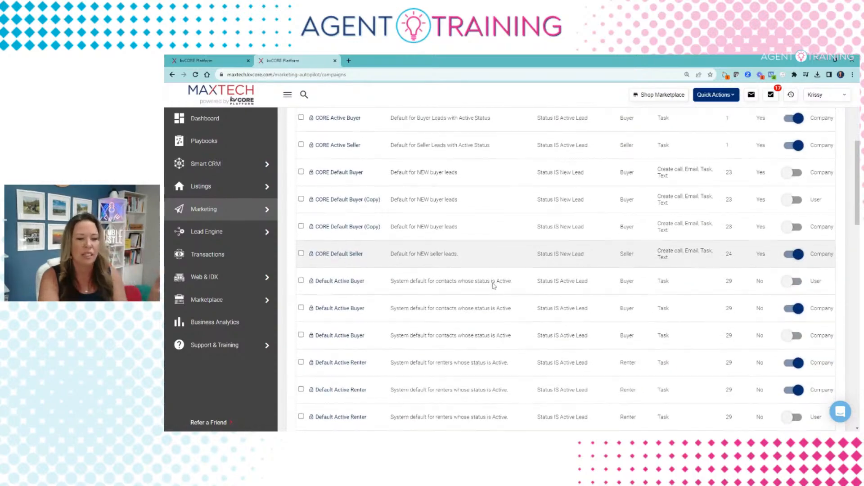
scroll(494, 286, "down", 2)
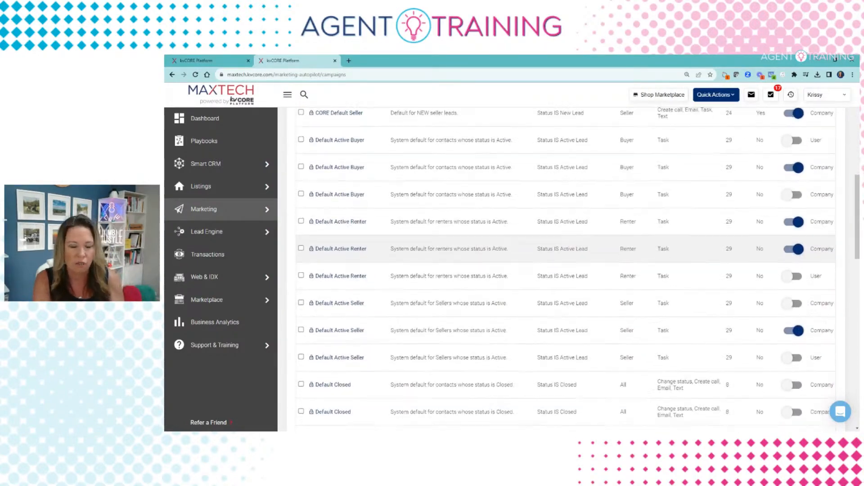
scroll(494, 287, "up", 5)
scroll(494, 287, "up", 3)
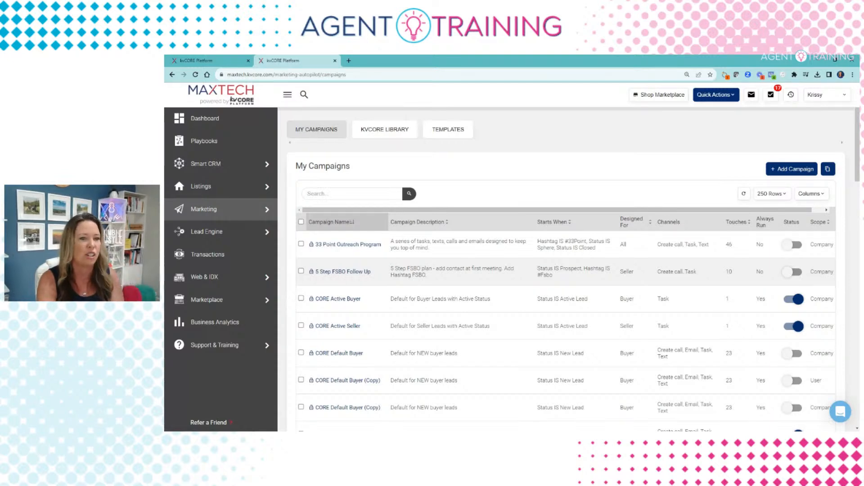
left_click(433, 138)
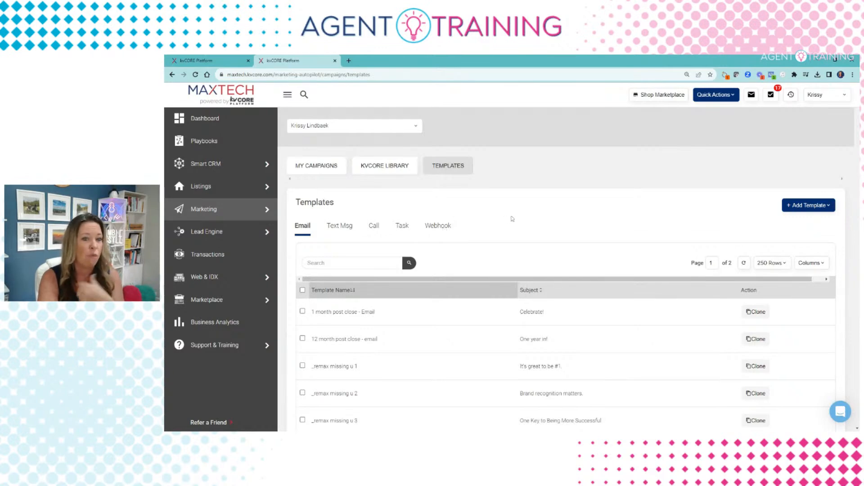
Step: Search the email templates for 'newsletter' to narrow the list to 5 templates
scroll(511, 219, "down", 1)
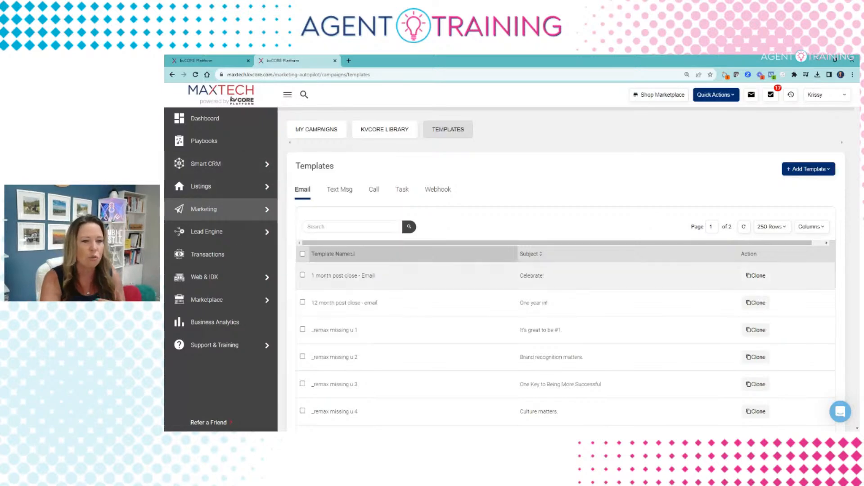
scroll(394, 283, "down", 2)
scroll(386, 347, "down", 15)
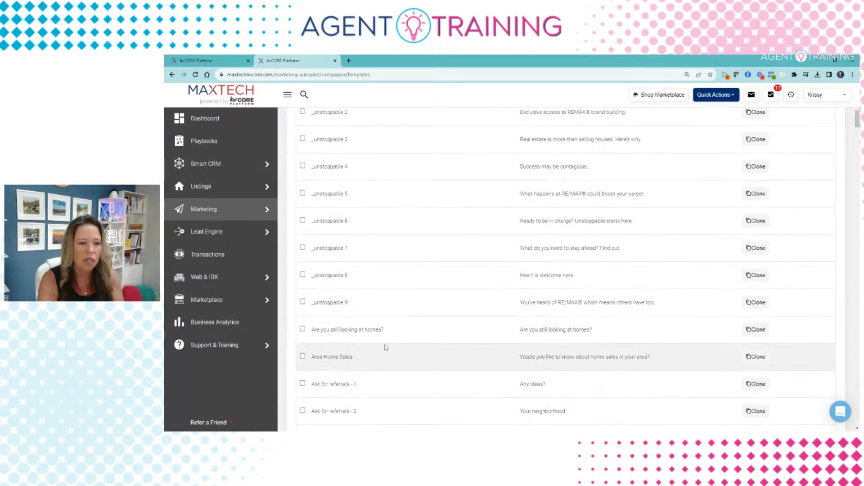
scroll(386, 348, "up", 15)
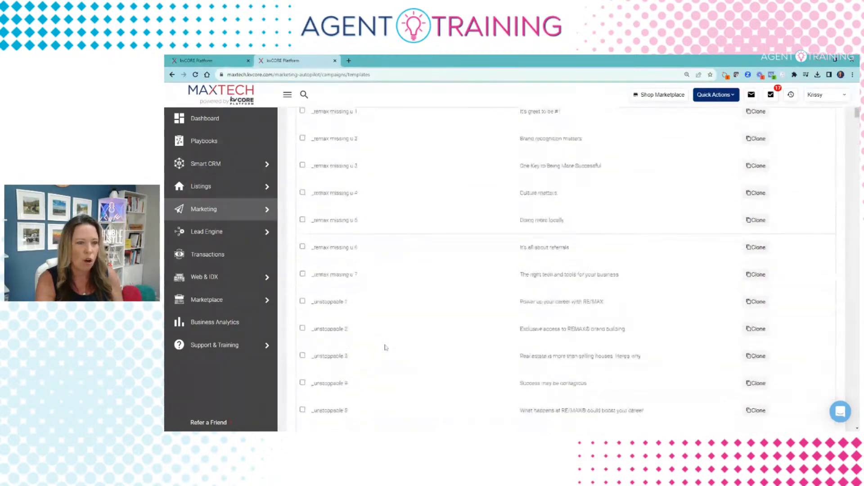
scroll(419, 232, "up", 1)
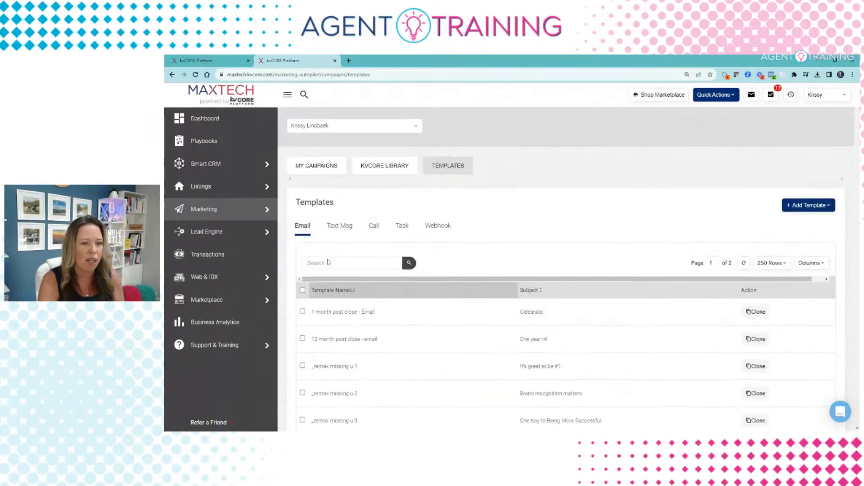
left_click(345, 263)
type("newsletter")
left_click(410, 263)
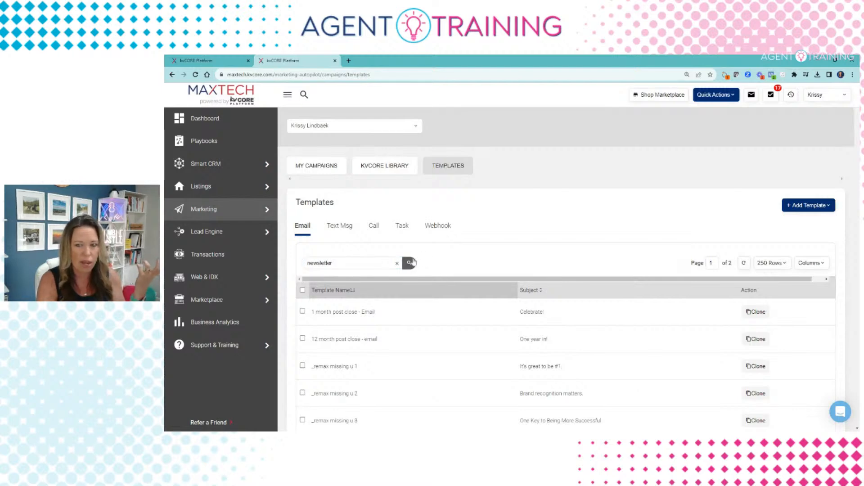
scroll(443, 251, "down", 2)
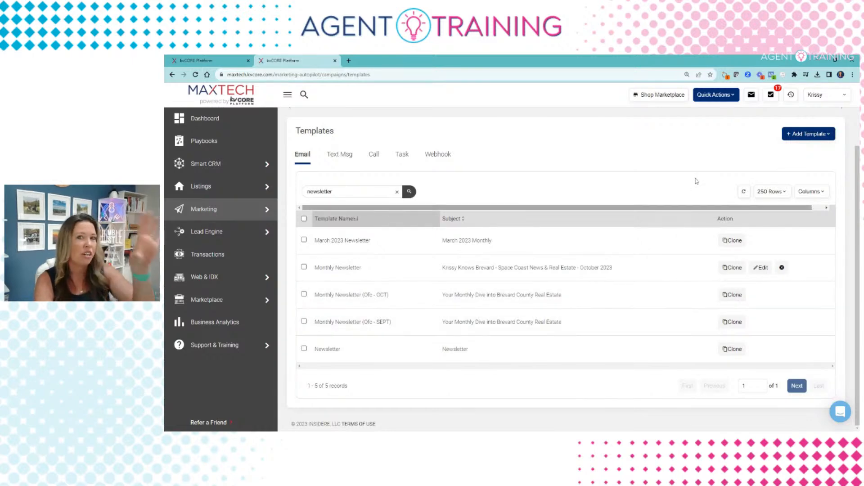
scroll(687, 177, "up", 1)
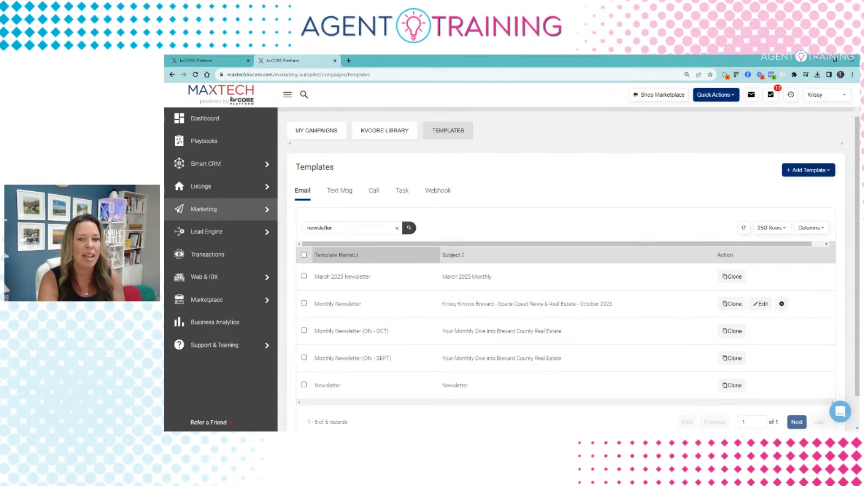
left_click(815, 172)
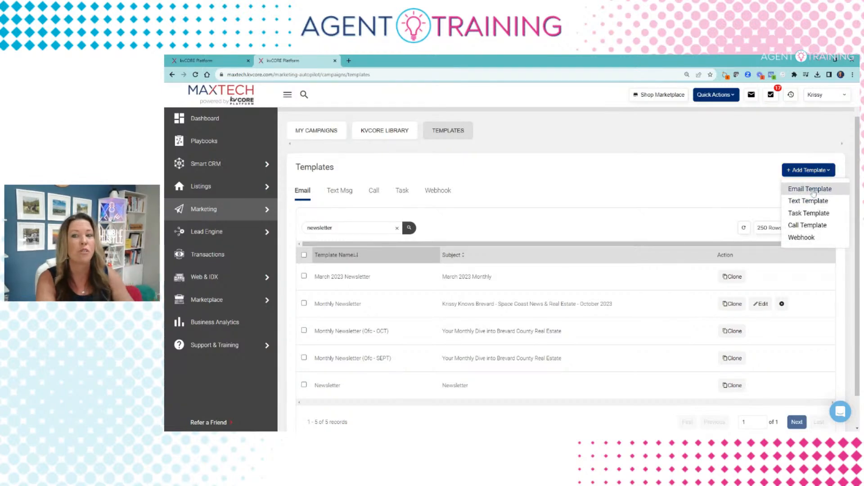
Step: Create a new email template named 'October Newsletter' and try saving it with the subject blank
left_click(811, 189)
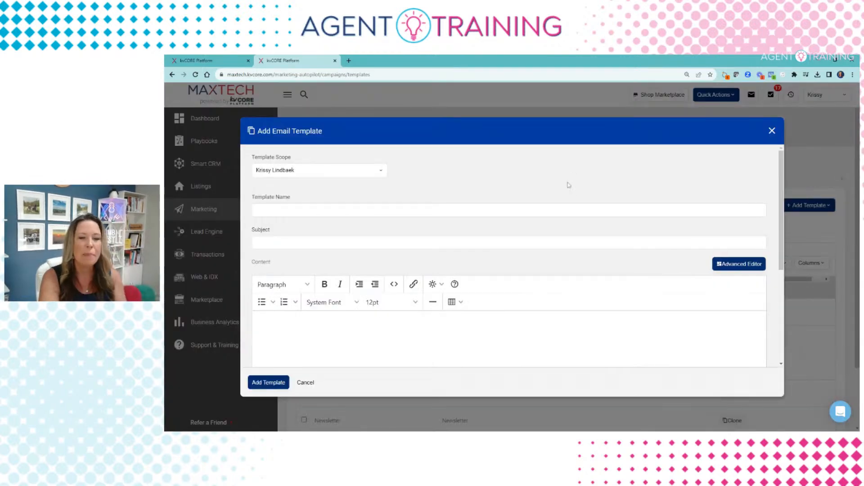
left_click(256, 210)
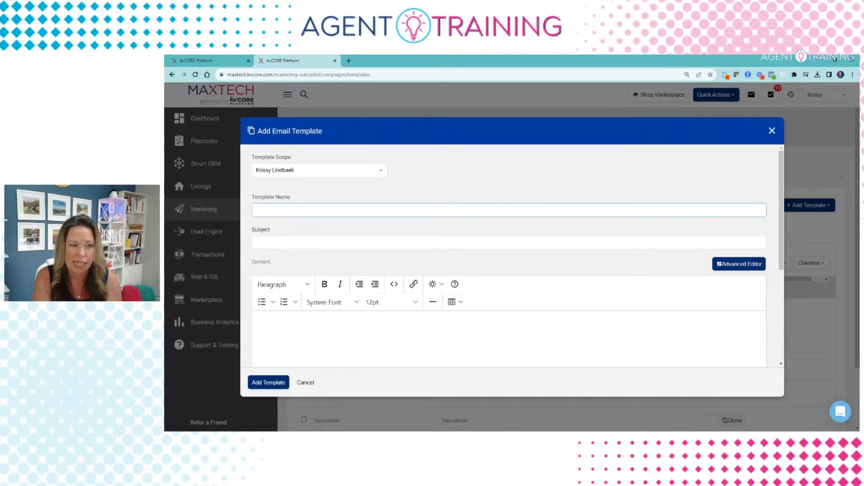
type("Octo")
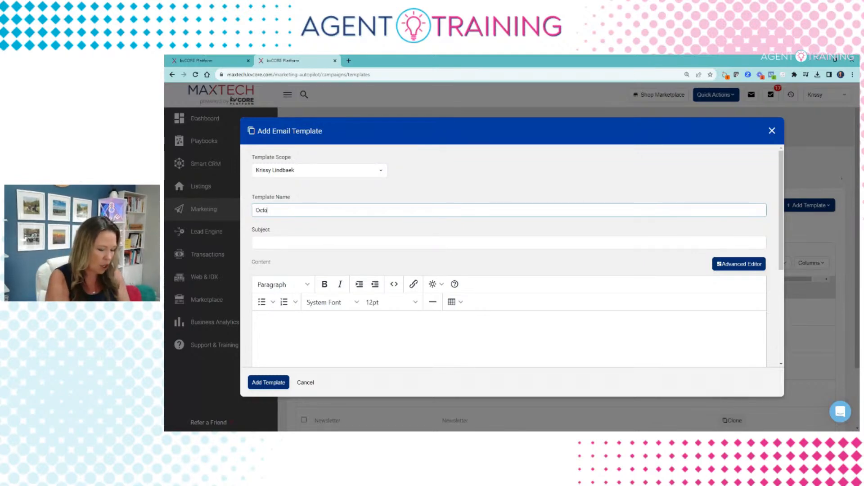
type("ber Newsletter")
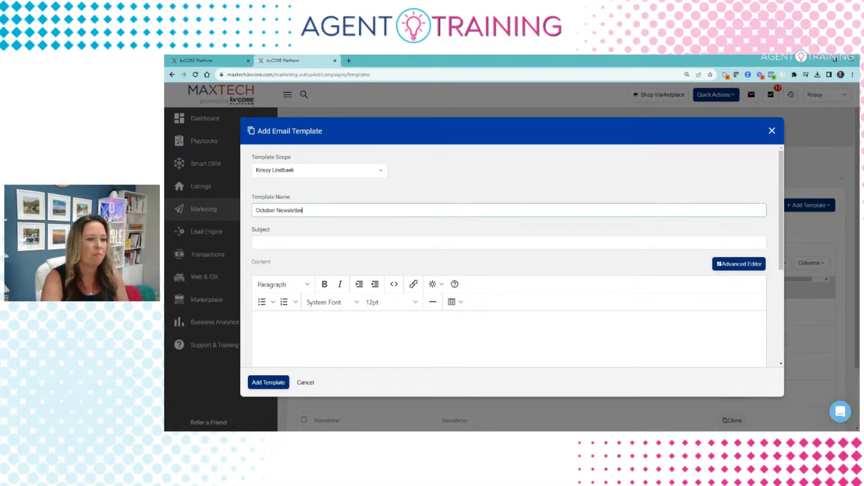
left_click(288, 242)
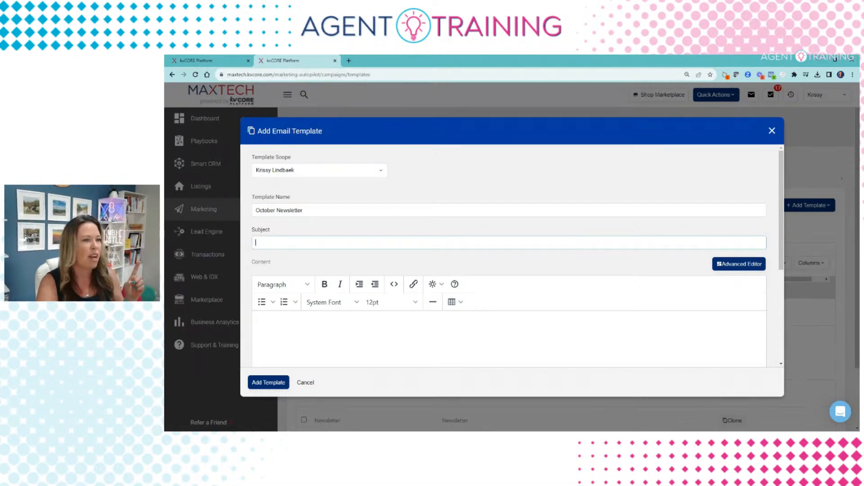
left_click(739, 265)
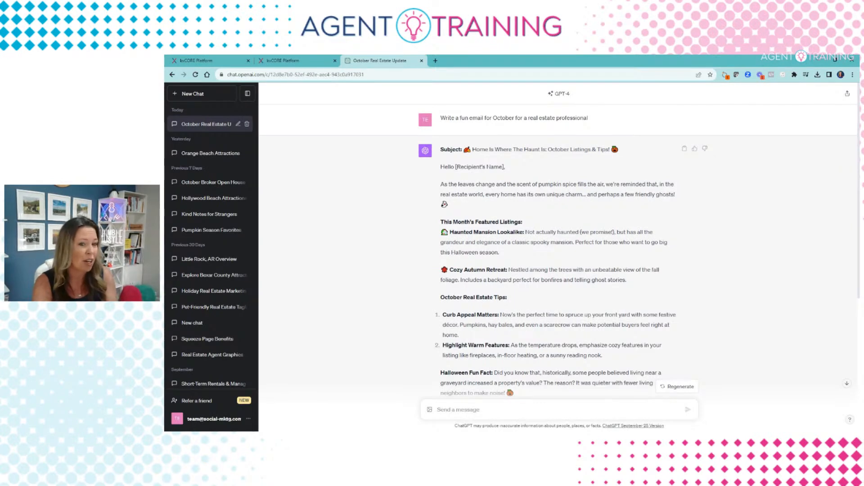
Step: Copy ChatGPT's subject 'Home Is Where The Haunt Is: October Listings & Tips!' into the Subject field
scroll(558, 252, "down", 1)
scroll(572, 213, "up", 1)
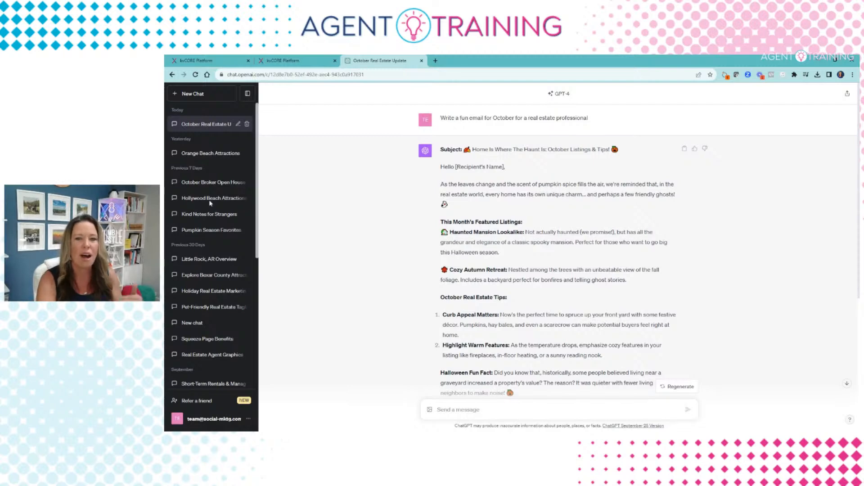
left_click_drag(621, 153, 463, 150)
key("ctrl+c")
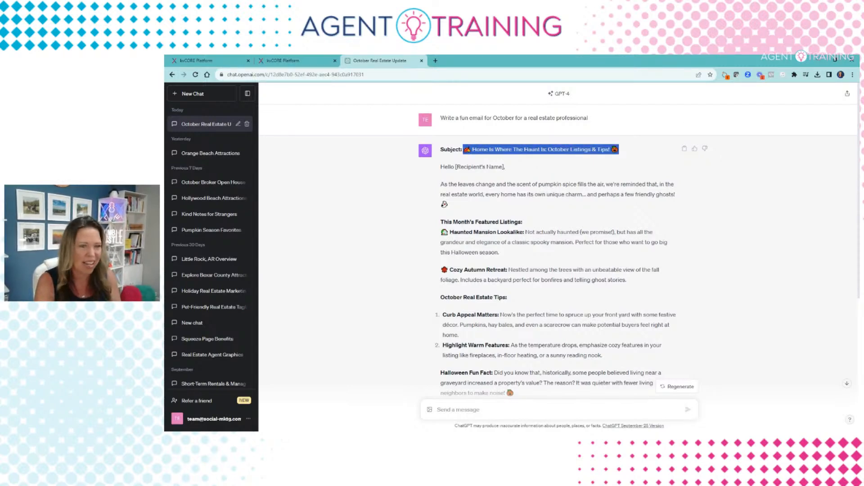
left_click(295, 60)
key("ctrl+v")
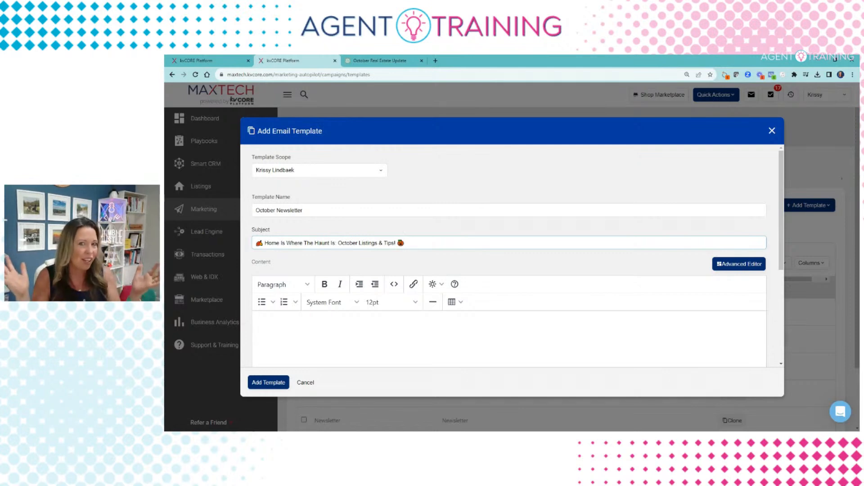
scroll(295, 276, "down", 3)
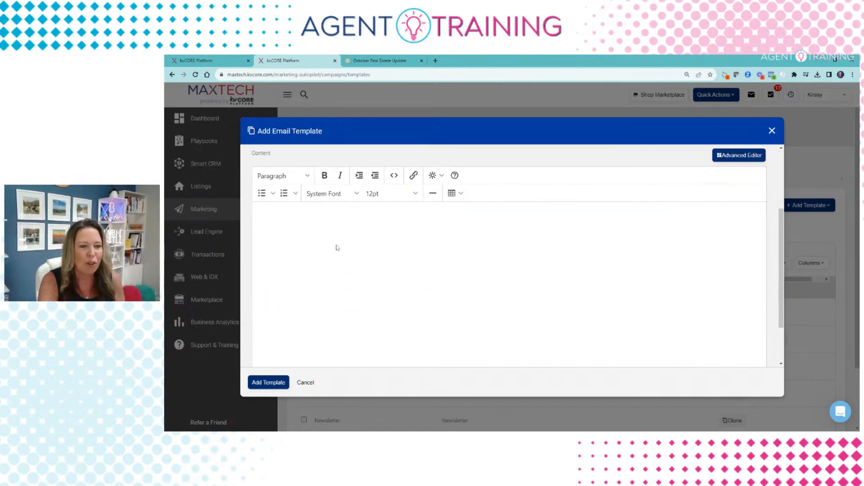
scroll(384, 345, "down", 2)
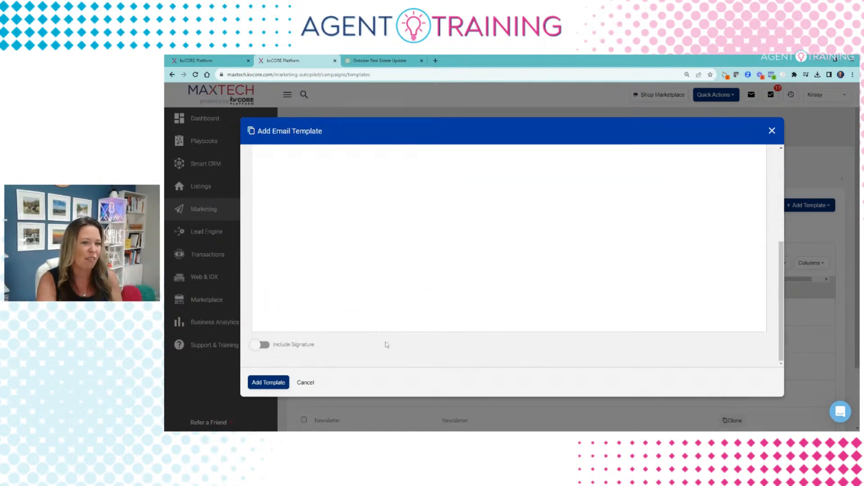
scroll(385, 344, "up", 5)
scroll(447, 357, "down", 3)
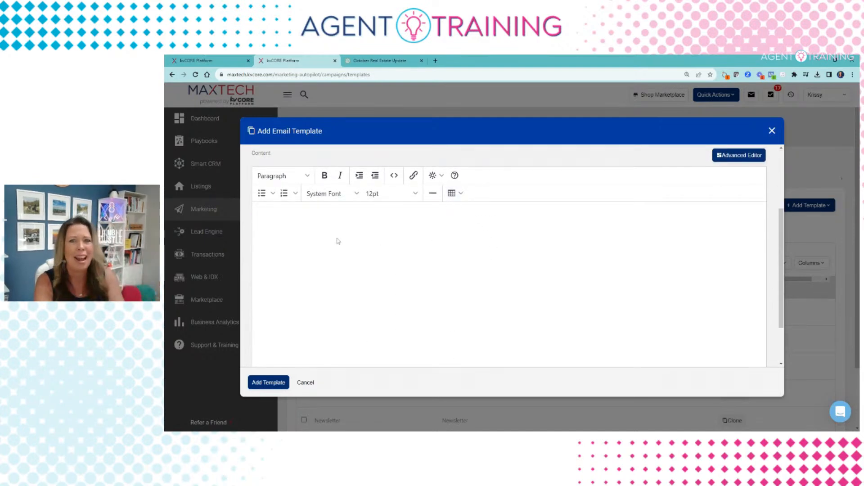
scroll(724, 240, "up", 2)
left_click(737, 229)
Step: Confirm the switch to the Advanced Editor and review the Text, Video, HTML and CORE Video tiles
left_click(495, 259)
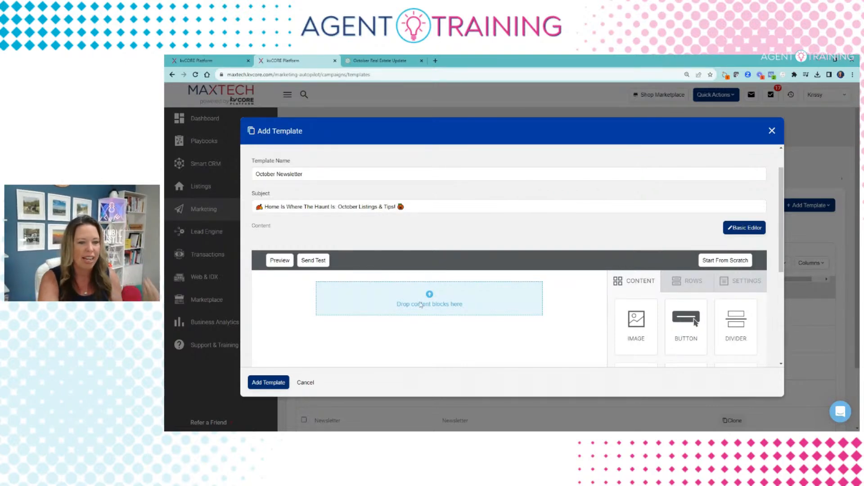
scroll(605, 282, "down", 1)
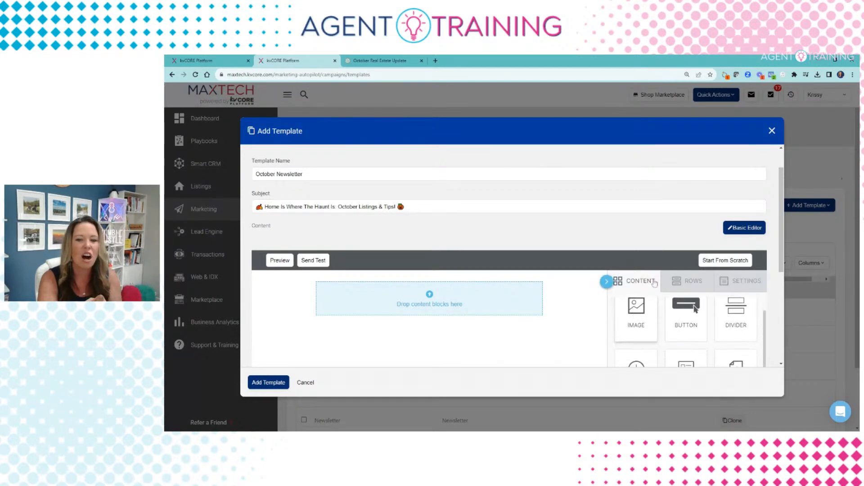
scroll(623, 248, "down", 3)
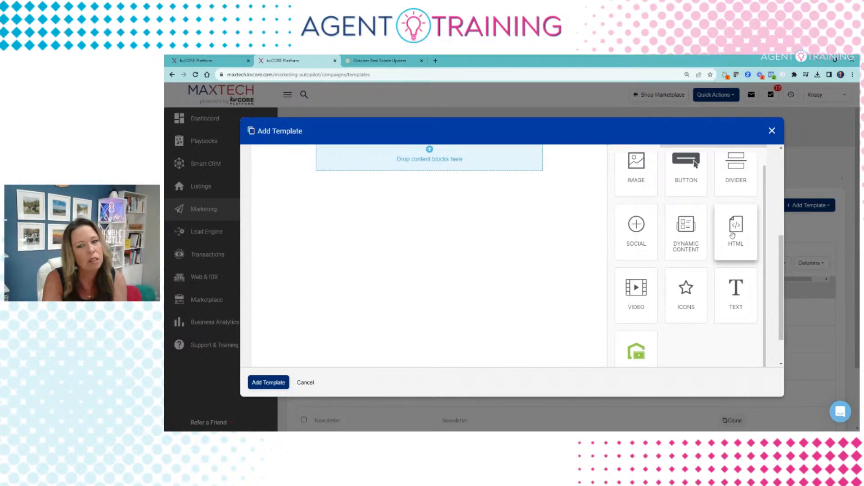
scroll(735, 234, "down", 2)
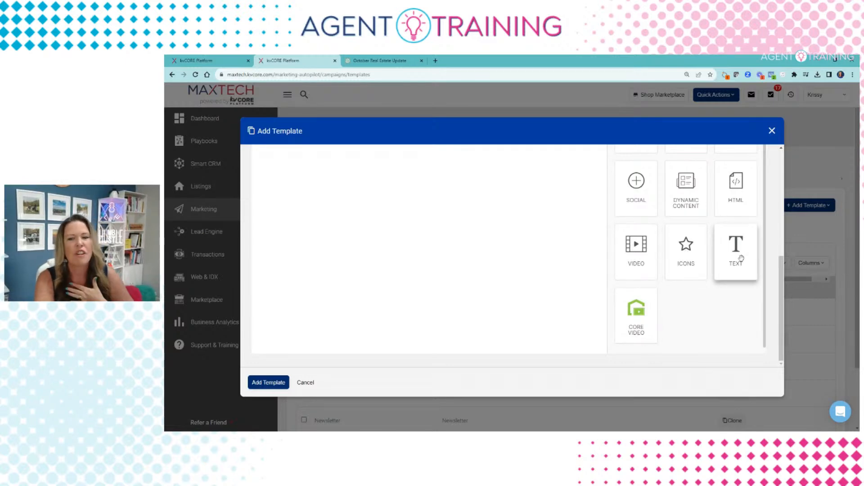
scroll(741, 258, "up", 1)
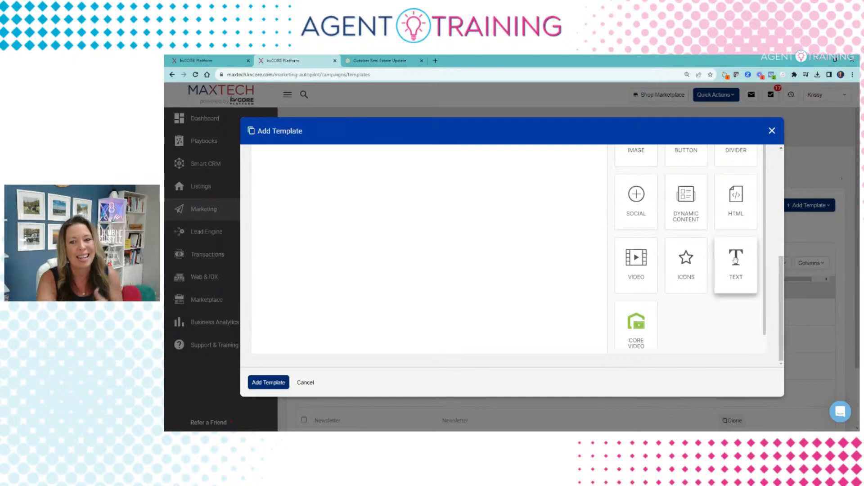
scroll(739, 257, "up", 2)
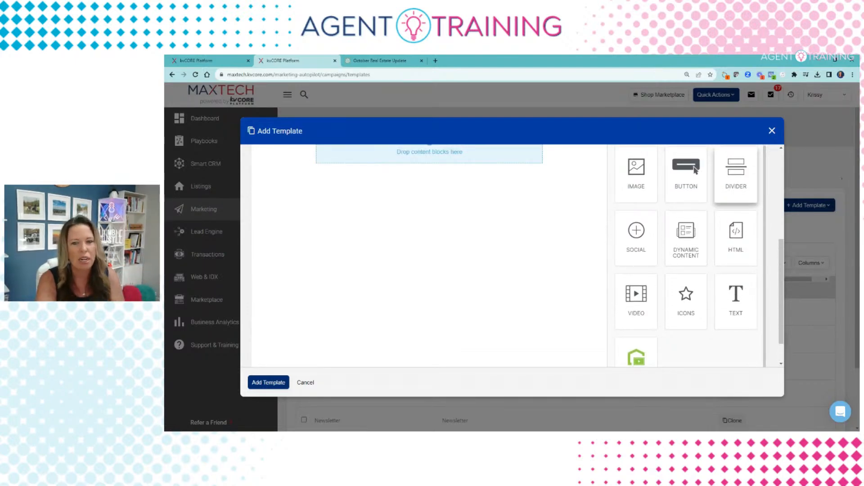
scroll(468, 227, "up", 2)
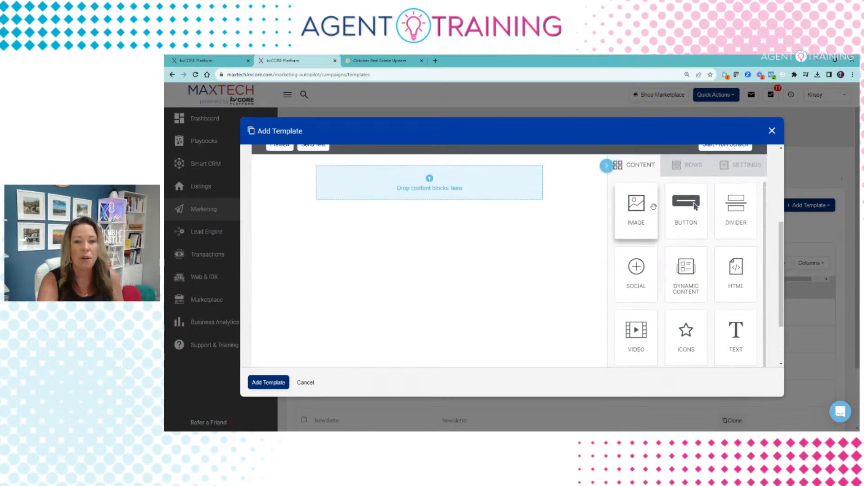
Step: Drop an Image block into the empty body and upload the branded beach-photo header banner
left_click_drag(634, 212, 471, 184)
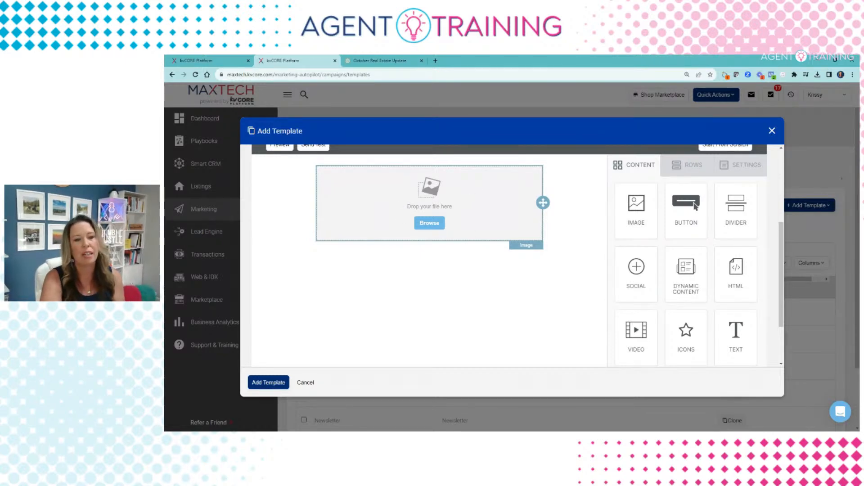
scroll(465, 198, "up", 1)
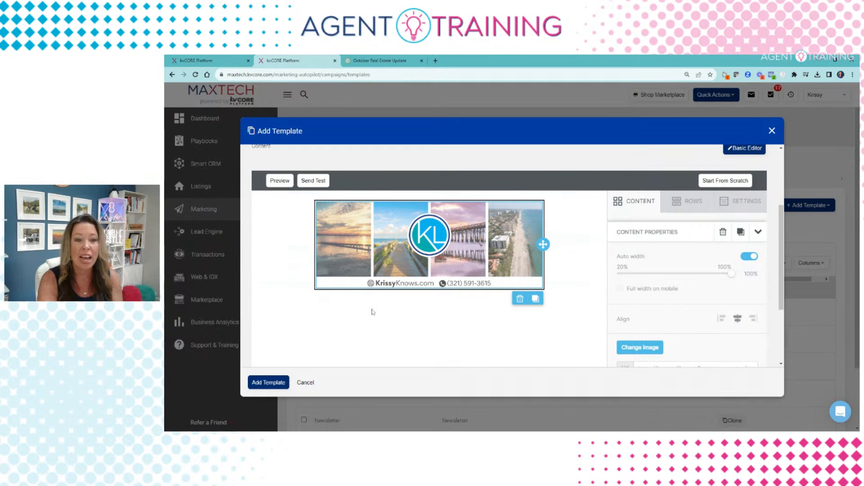
left_click(629, 207)
scroll(594, 266, "down", 4)
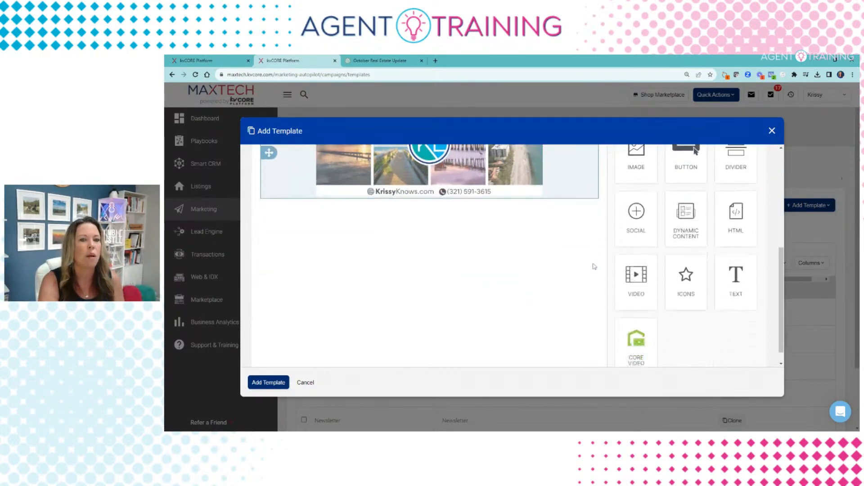
scroll(593, 266, "up", 3)
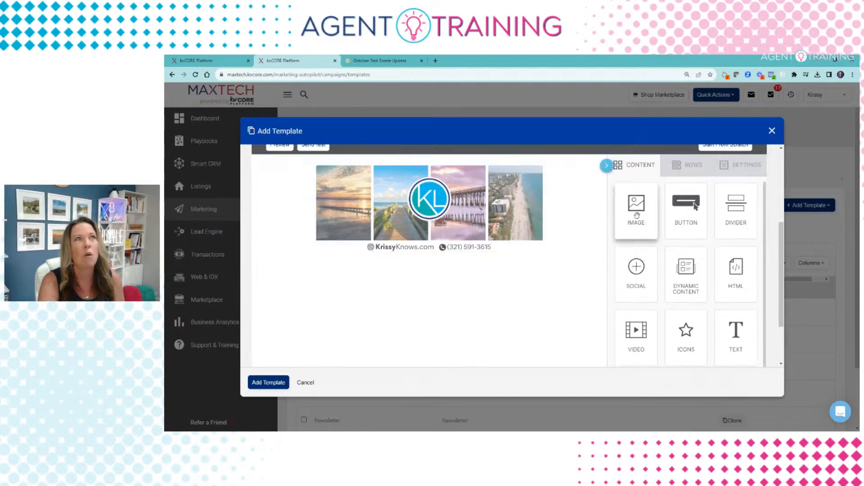
Step: Add an image block below the header holding the 'hello October' fall graphic
left_click_drag(636, 208, 471, 252)
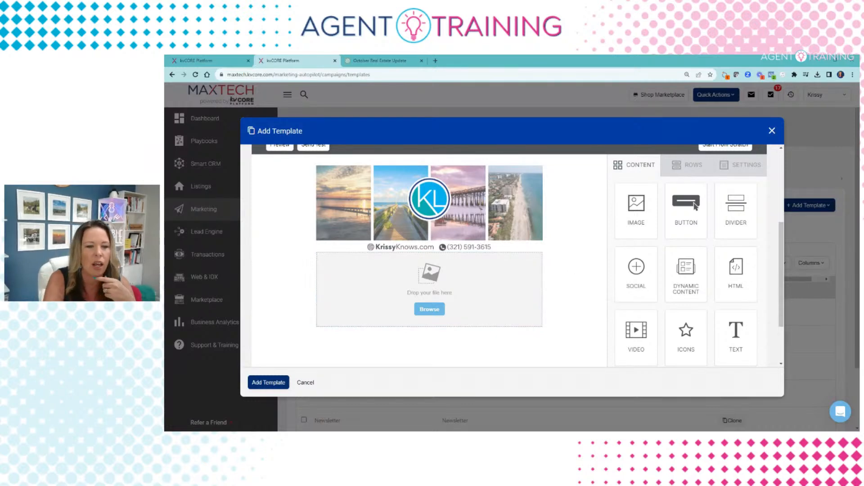
left_click_drag(543, 288, 430, 288)
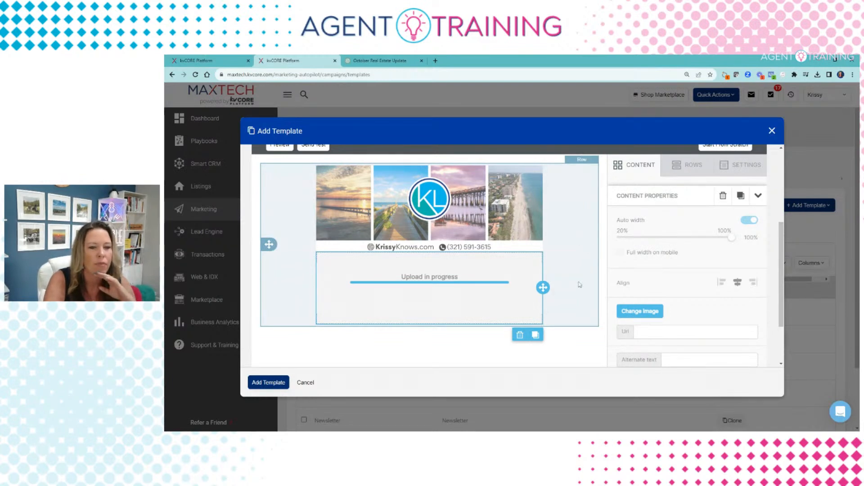
scroll(580, 284, "down", 2)
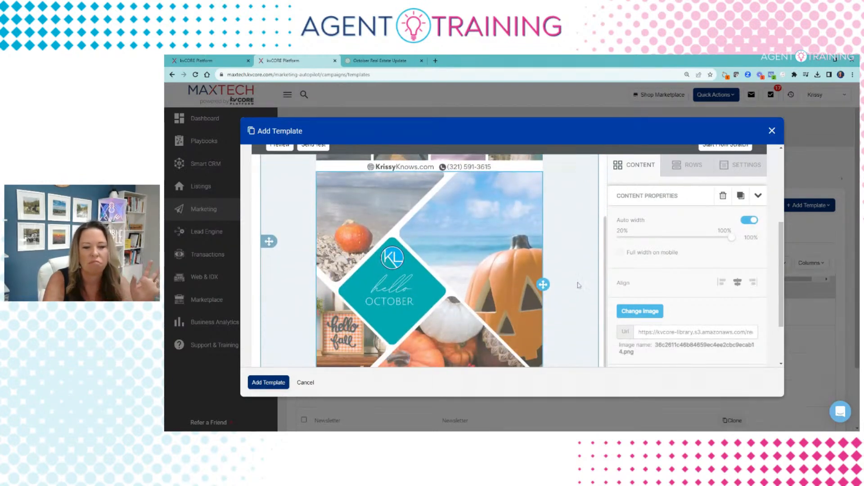
left_click(602, 267)
scroll(581, 271, "down", 2)
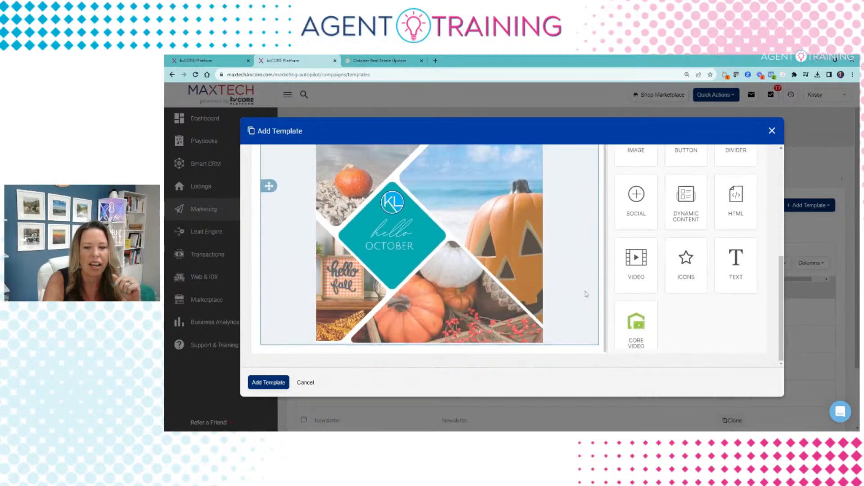
Step: Add a text block below the graphic and copy the October email body from ChatGPT
left_click_drag(327, 394, 430, 342)
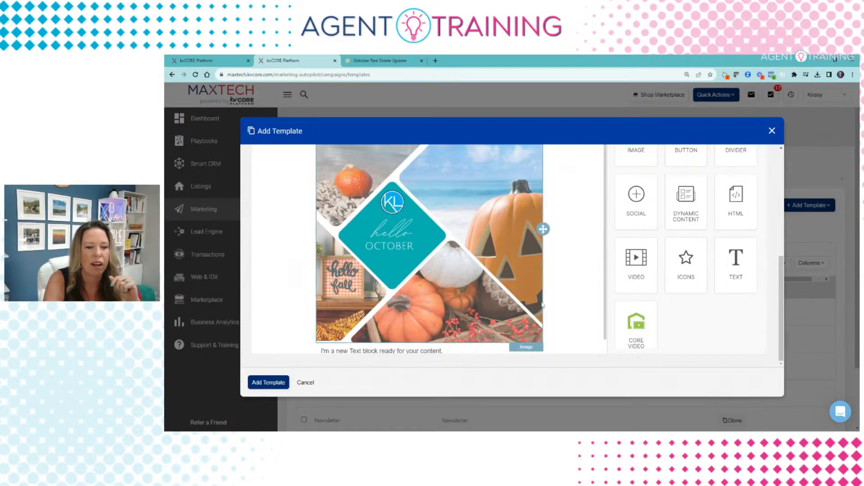
scroll(549, 293, "down", 1)
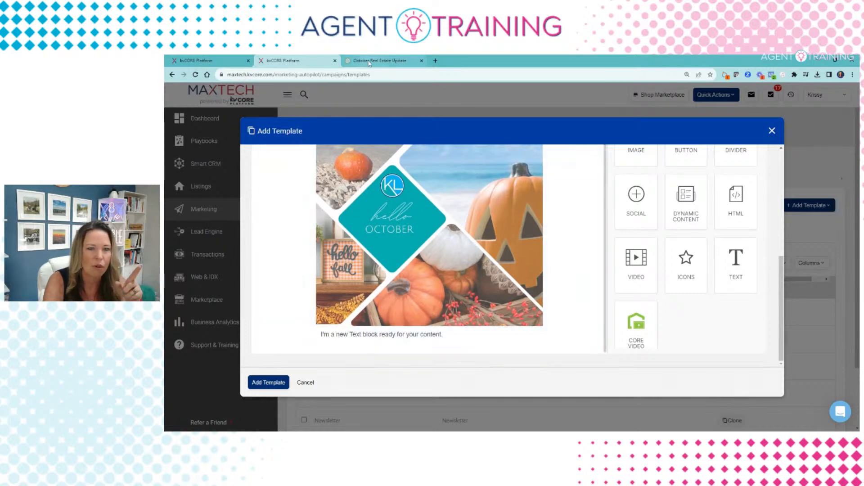
left_click(370, 63)
left_click_drag(440, 184, 543, 291)
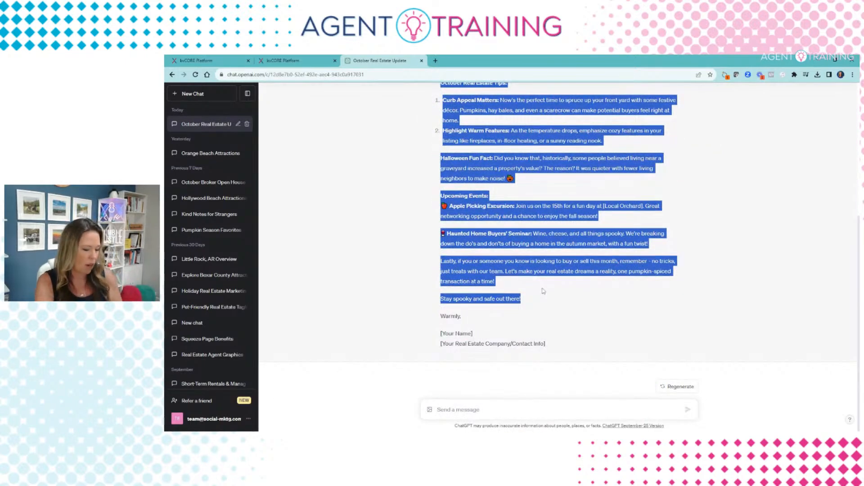
left_click(288, 60)
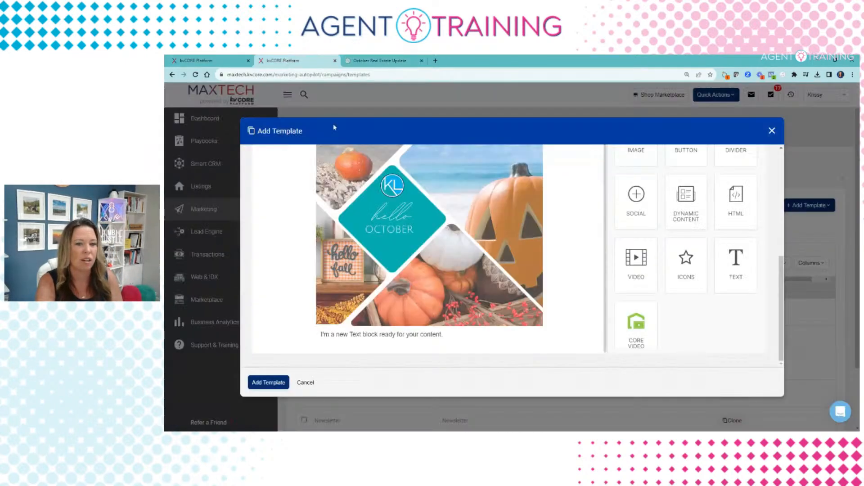
Step: Paste the ChatGPT October email over the text block's placeholder, then select all its text
triple_click(372, 334)
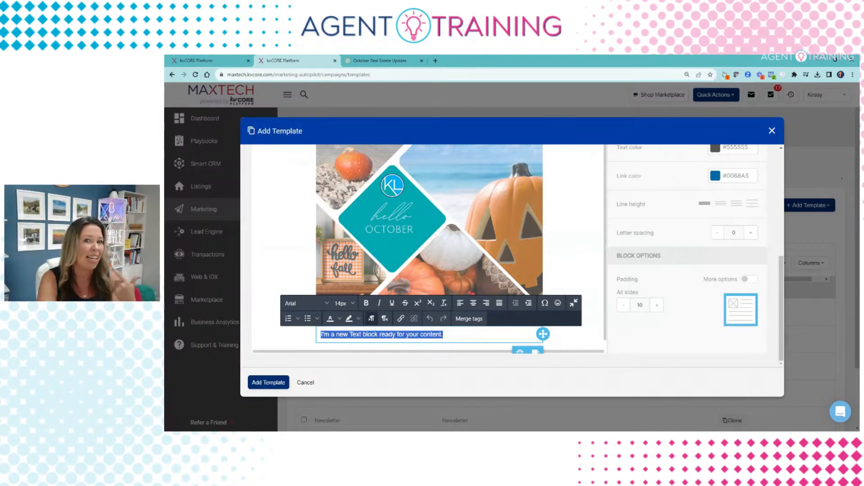
type("As the leaves change and the scent of pumpkin spice fills the air, we're reminded that, in the real estate world, every home has its own unique charm... and perhaps a few friendly ghosts! 👻")
scroll(540, 266, "down", 10)
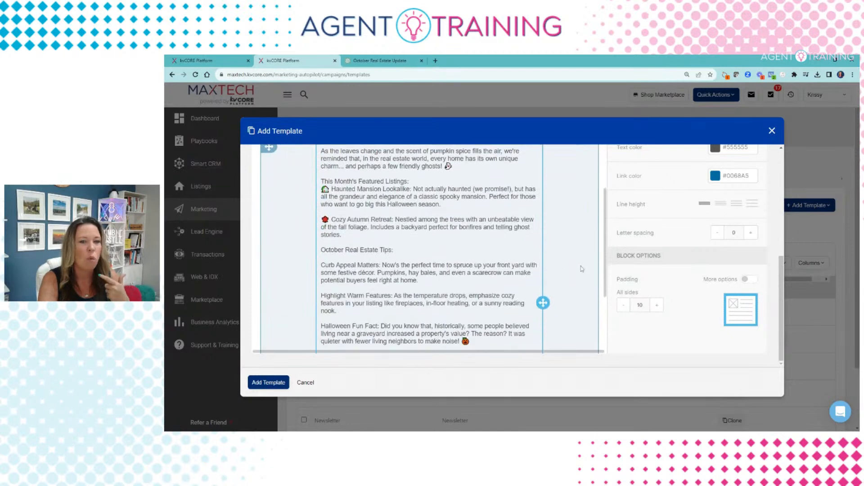
left_click(582, 269)
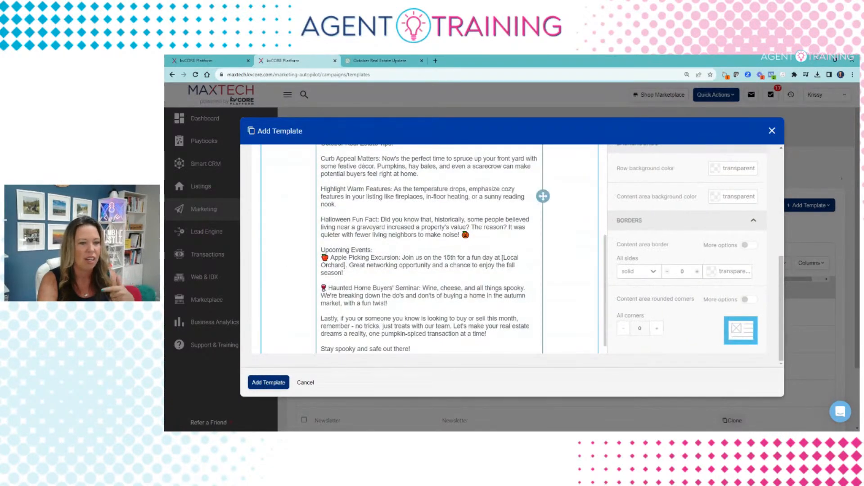
scroll(582, 269, "up", 2)
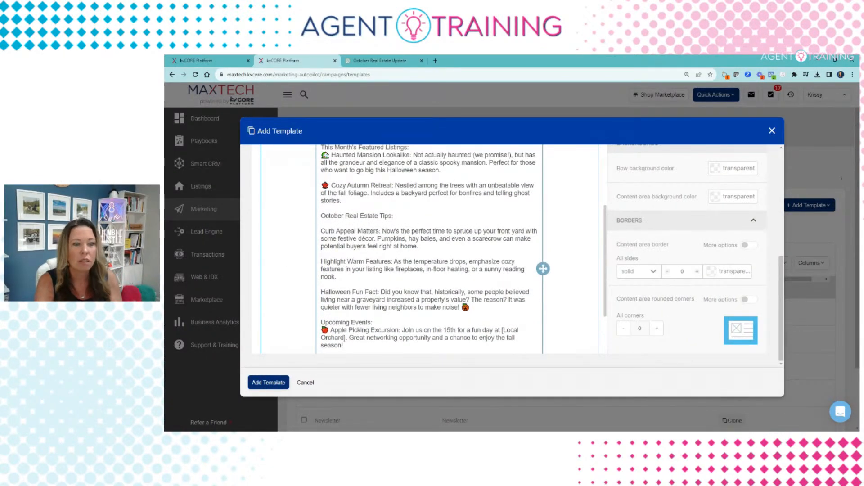
left_click(395, 217)
left_click_drag(394, 217, 311, 216)
scroll(568, 246, "up", 2)
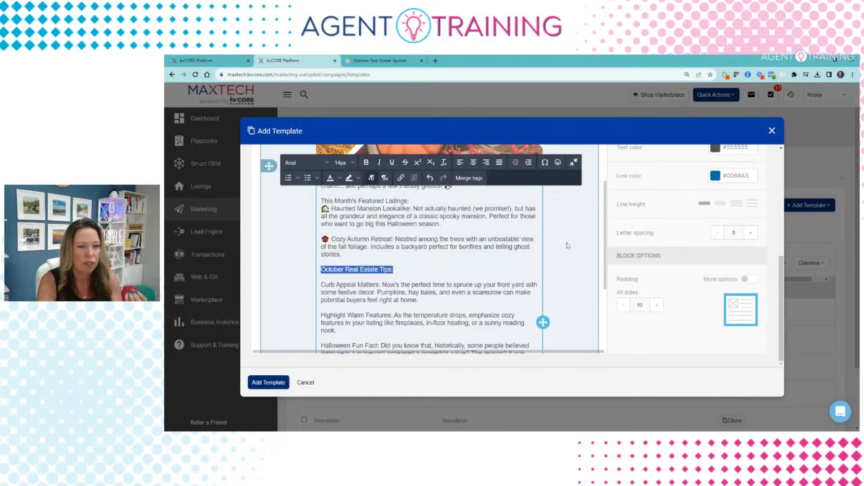
scroll(569, 246, "up", 3)
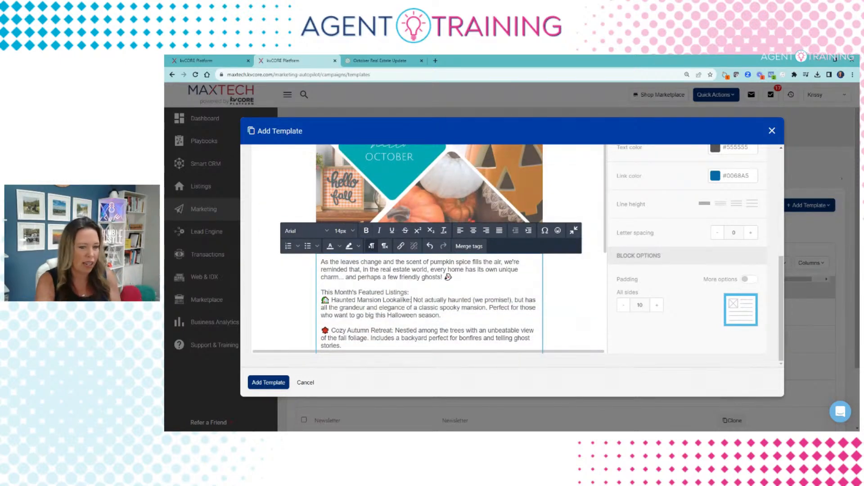
key("ctrl+a")
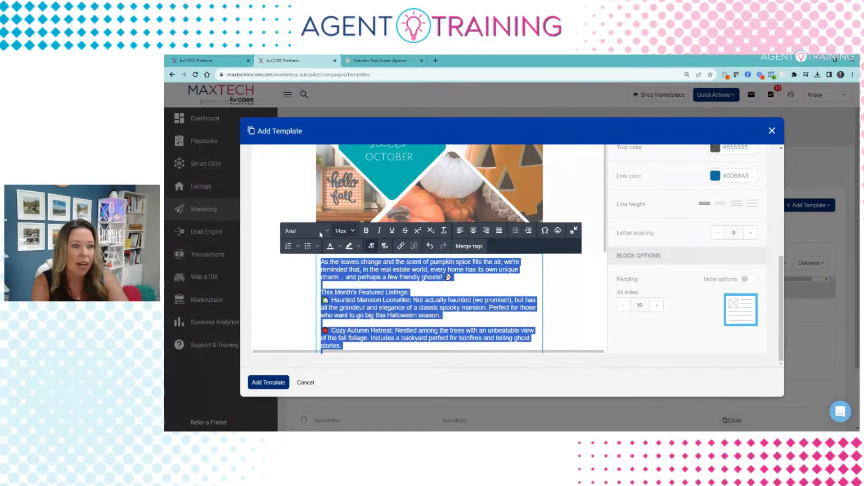
Step: Change the pasted email body's font to Montserrat
left_click(312, 231)
scroll(313, 295, "down", 3)
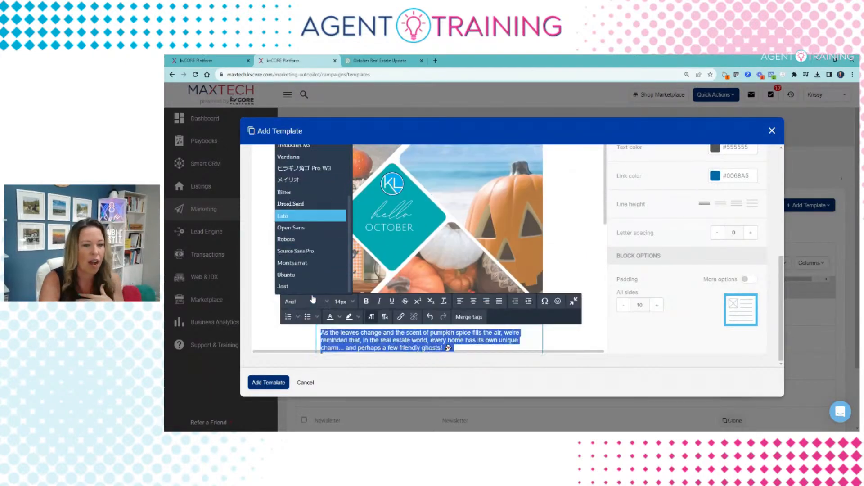
left_click(303, 230)
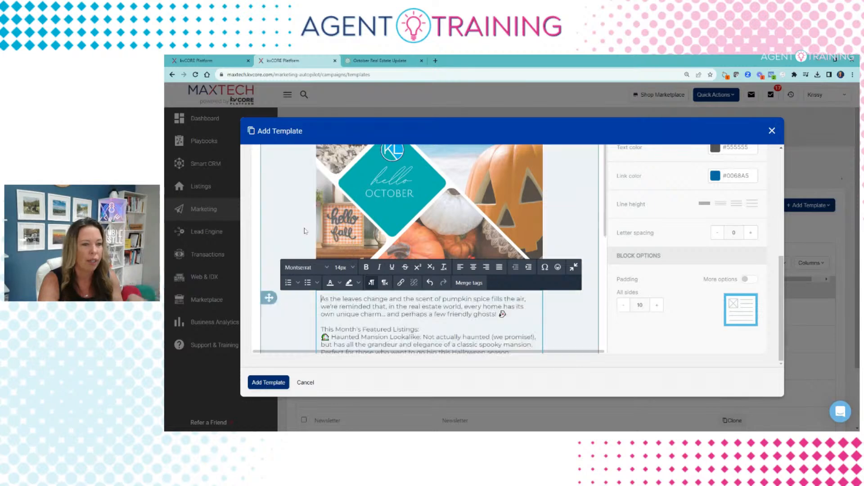
left_click(560, 308)
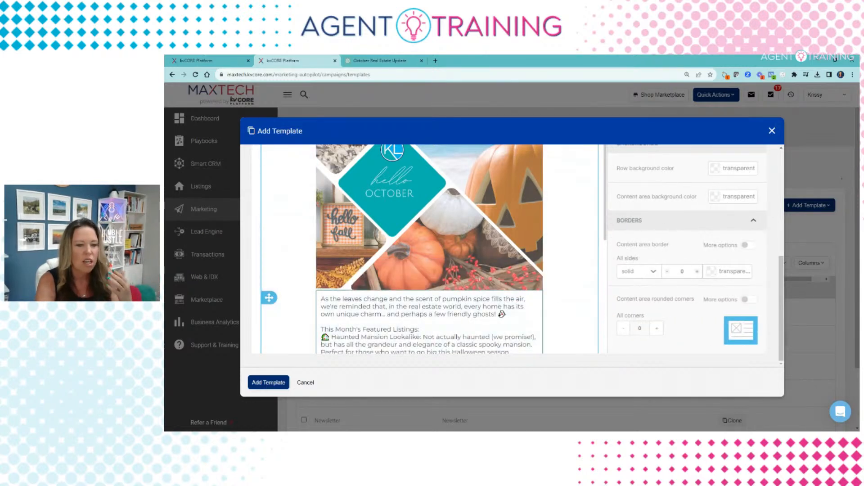
left_click_drag(419, 329, 317, 328)
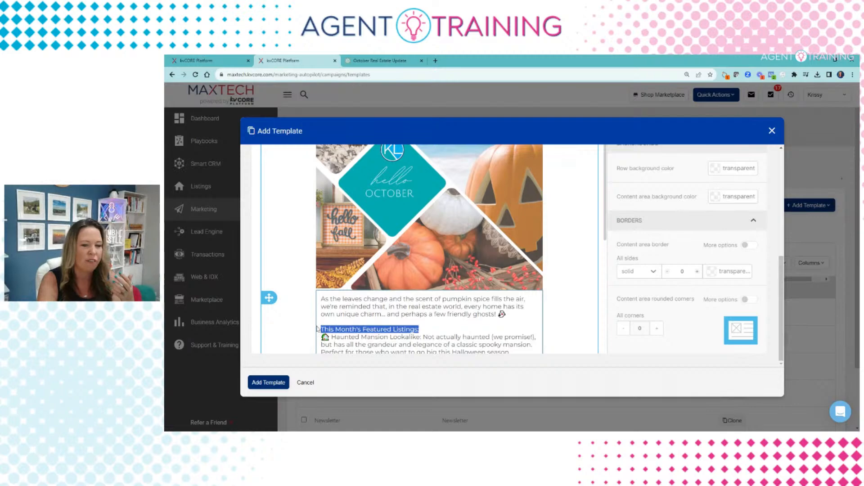
scroll(569, 281, "down", 5)
scroll(569, 281, "down", 2)
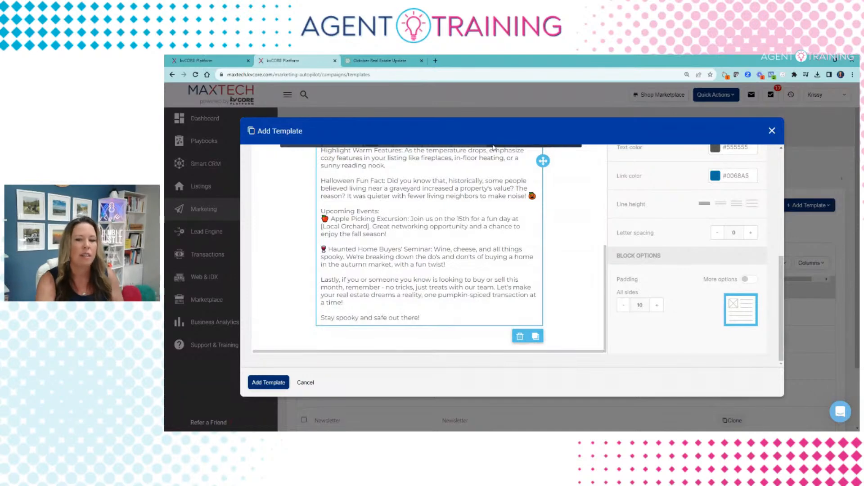
left_click(559, 247)
scroll(558, 247, "up", 4)
scroll(558, 247, "up", 10)
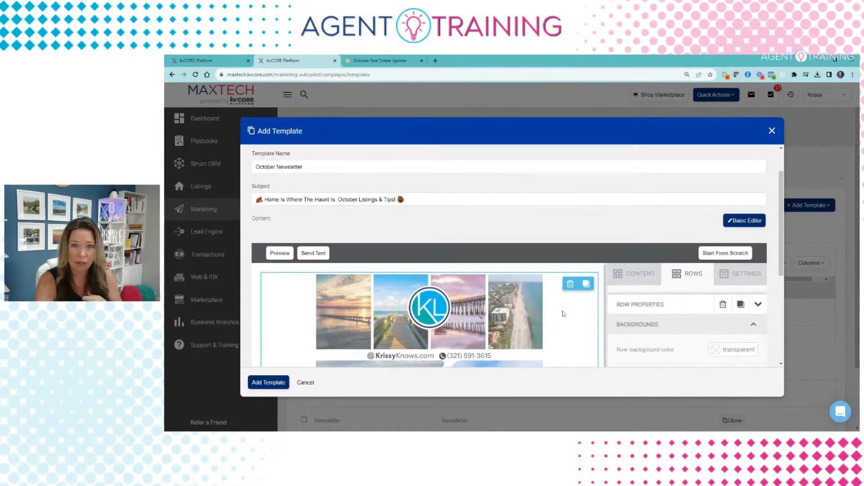
Step: Place a Button block between the header banner and the hello October graphic
scroll(564, 312, "down", 2)
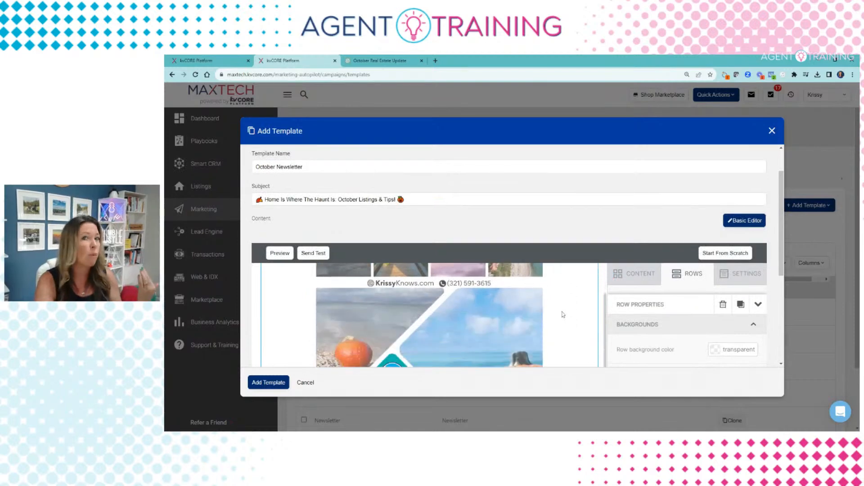
left_click(628, 281)
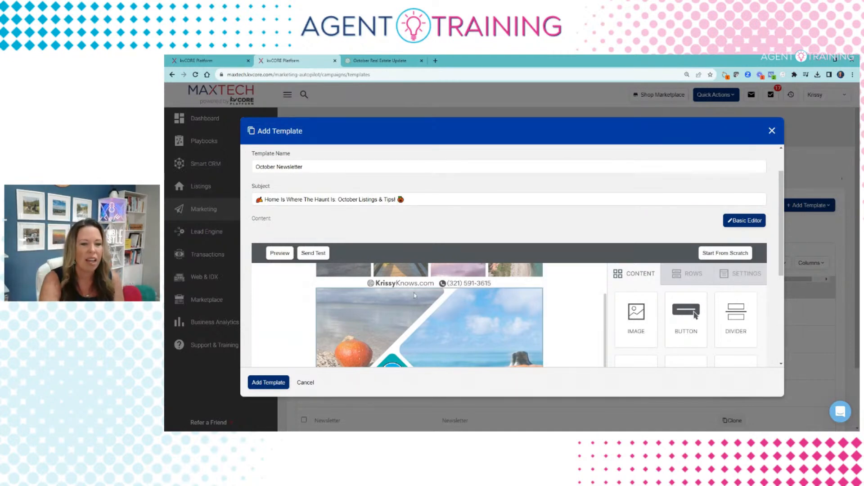
left_click_drag(685, 310, 450, 306)
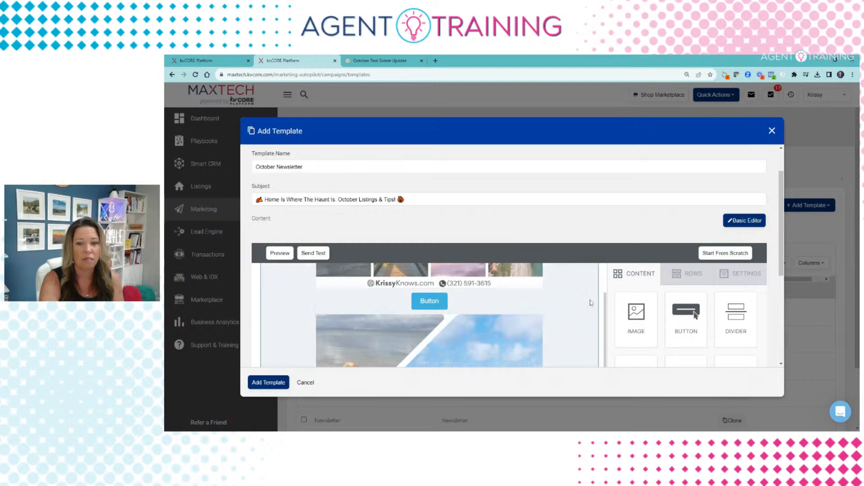
left_click(686, 275)
scroll(642, 241, "down", 1)
scroll(635, 316, "down", 3)
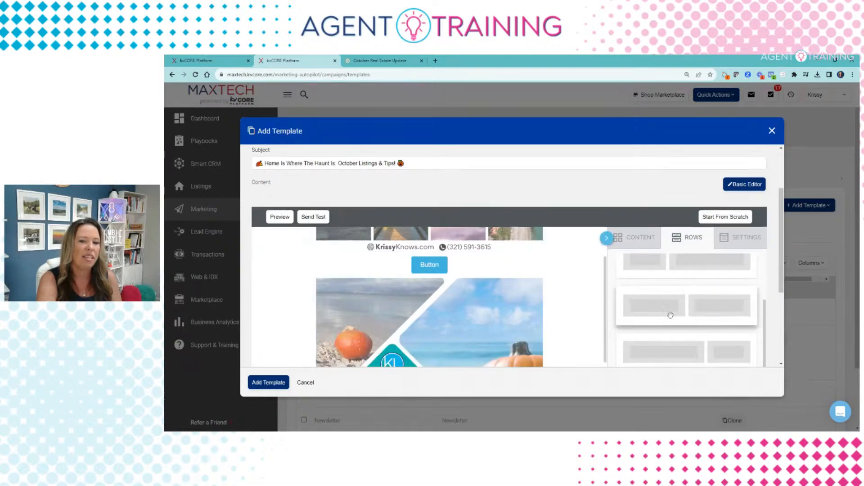
left_click_drag(783, 286, 781, 327)
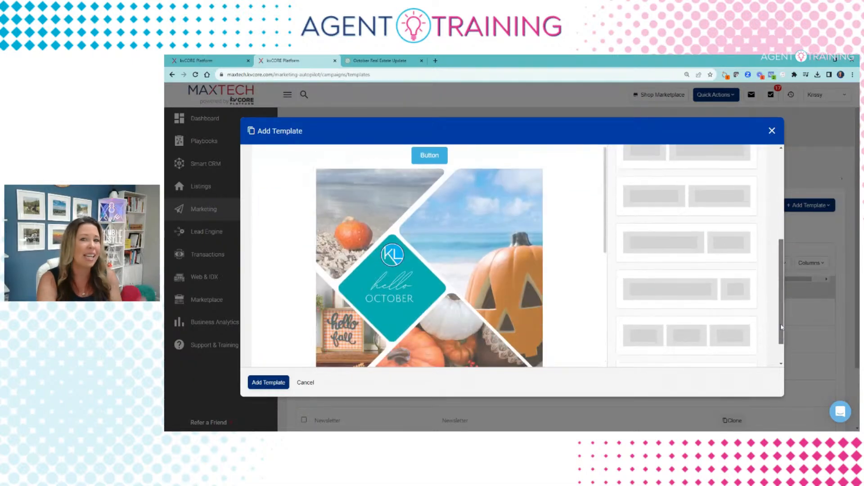
scroll(781, 323, "up", 1)
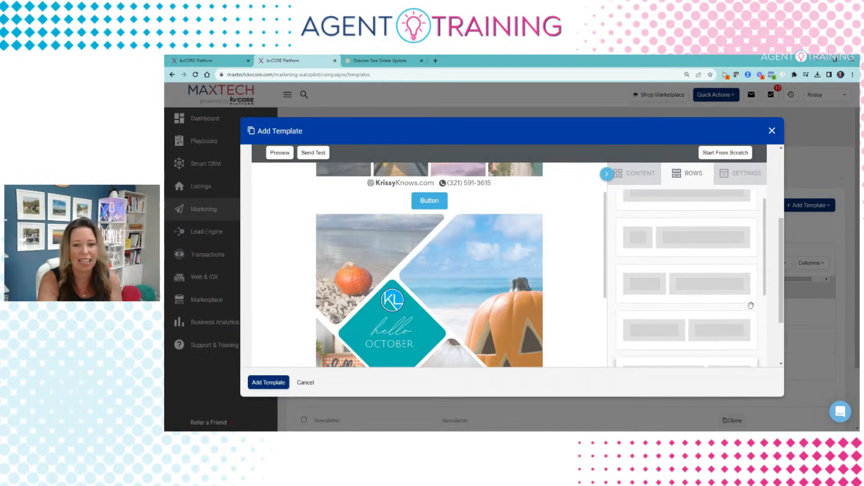
scroll(644, 298, "down", 1)
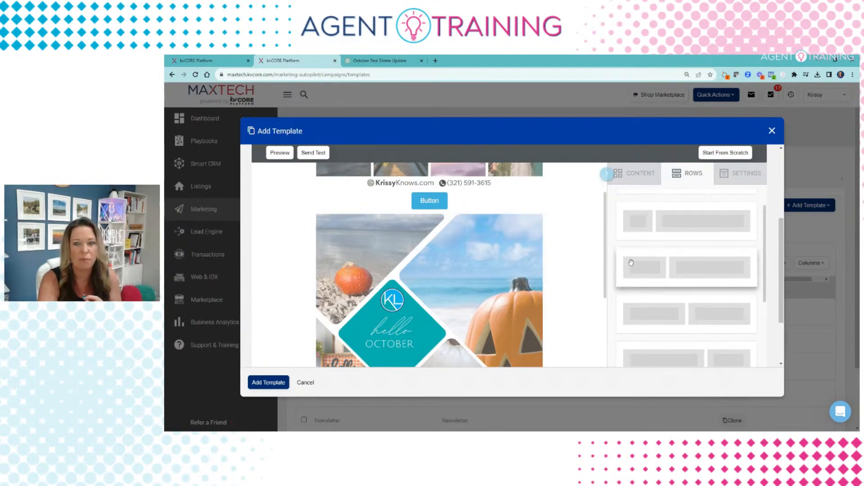
left_click_drag(631, 263, 417, 181)
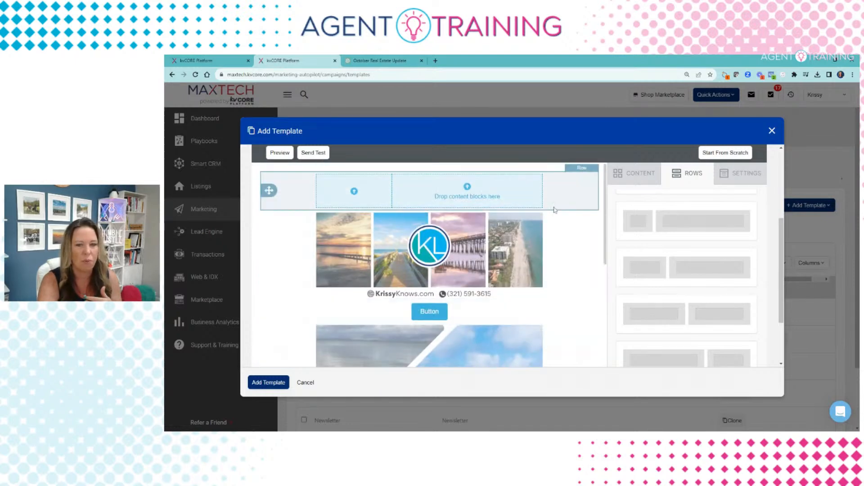
scroll(530, 334, "up", 3)
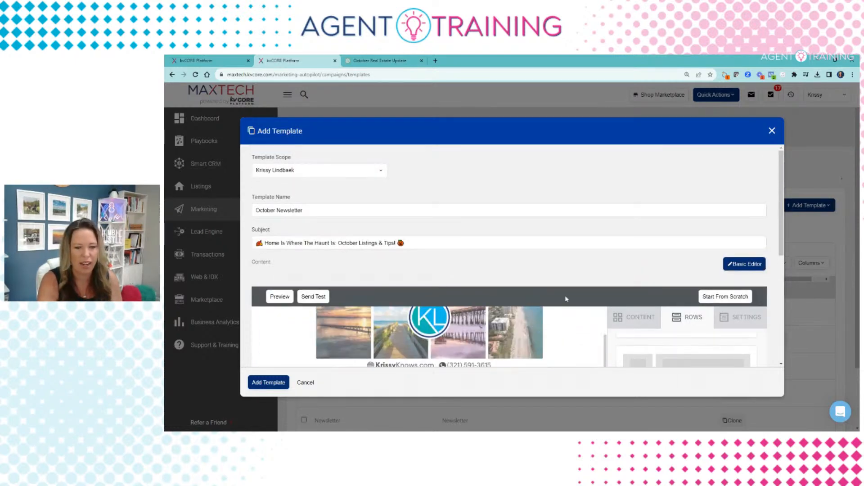
scroll(781, 262, "down", 3)
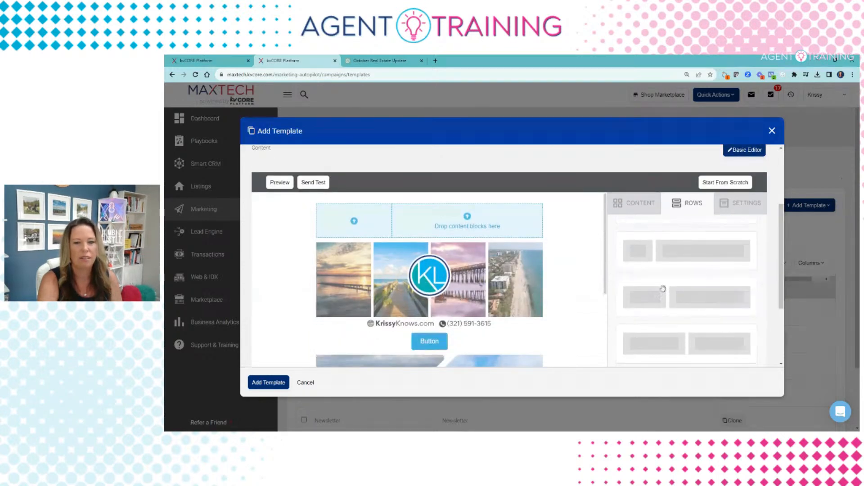
left_click(493, 240)
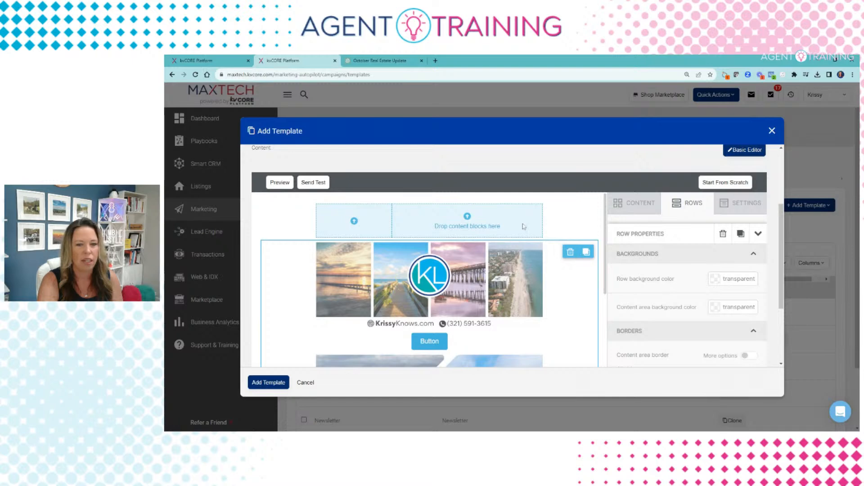
scroll(560, 204, "up", 2)
left_click(493, 292)
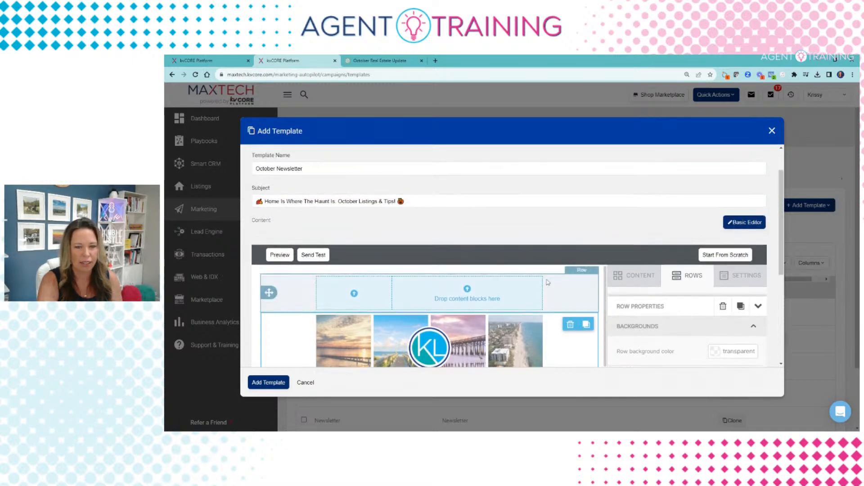
left_click(571, 286)
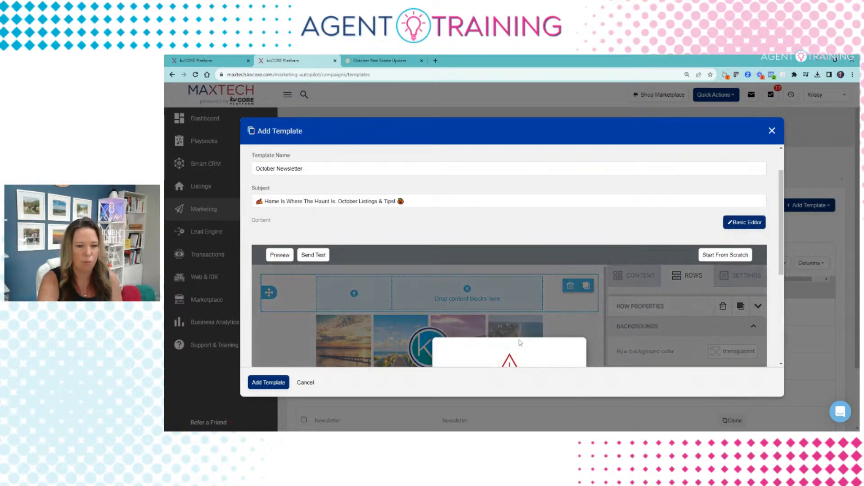
scroll(518, 321, "down", 4)
left_click(545, 266)
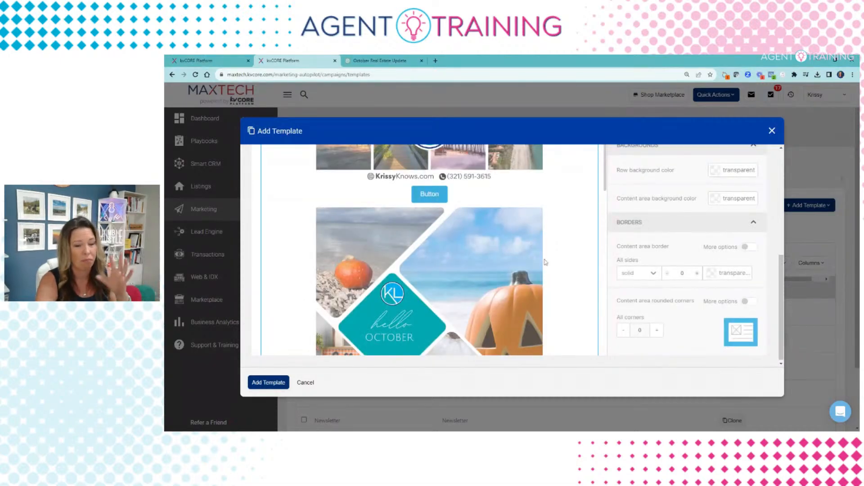
scroll(546, 262, "up", 3)
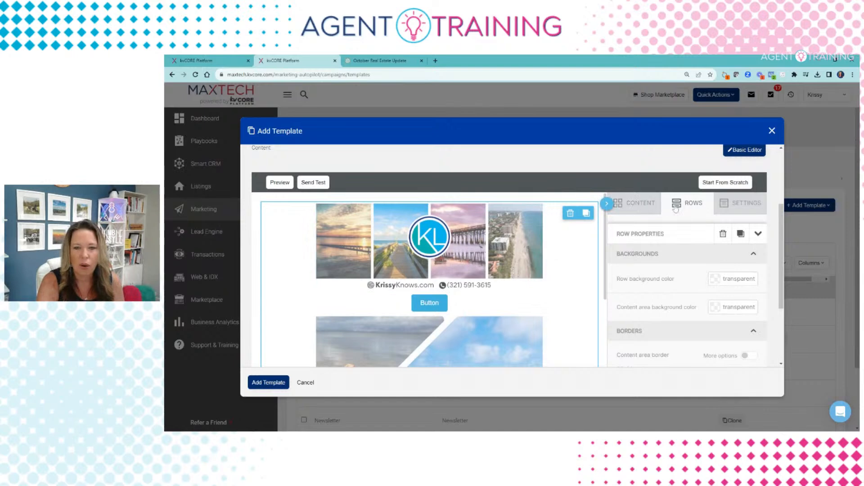
left_click(684, 204)
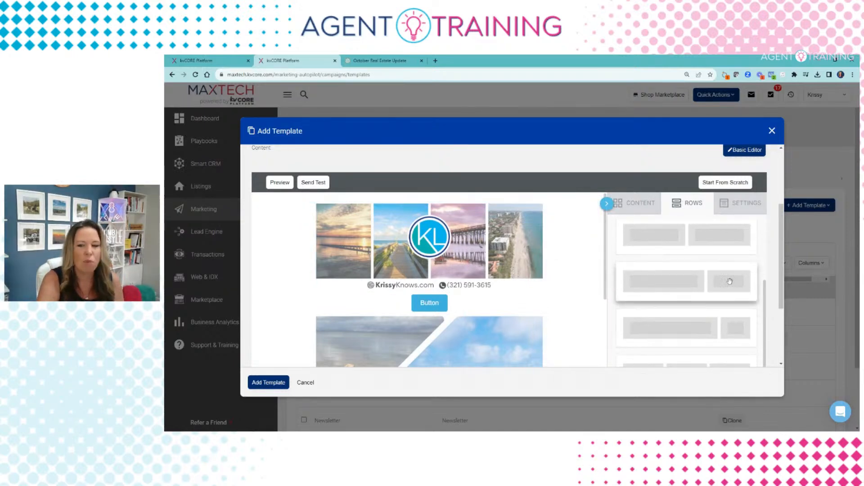
Step: Add an empty two-column row above the header banner at the top of the newsletter
left_click_drag(681, 283, 662, 270)
scroll(461, 294, "down", 3)
scroll(461, 293, "down", 5)
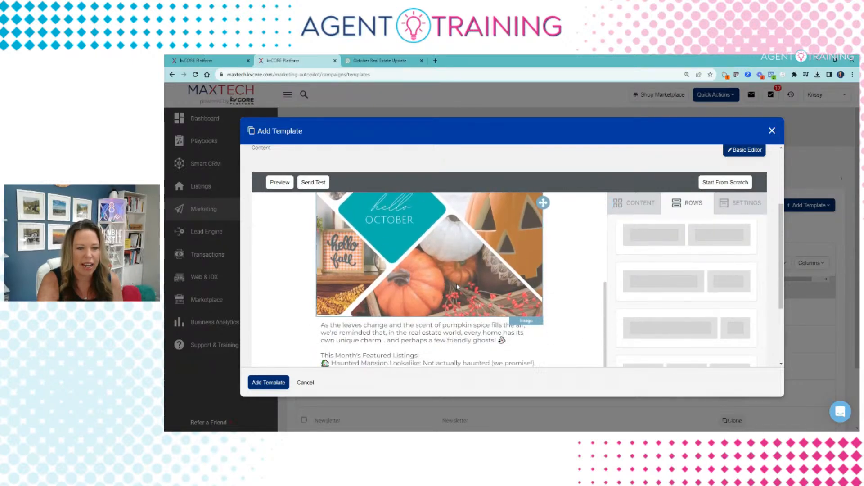
left_click_drag(664, 237, 383, 331)
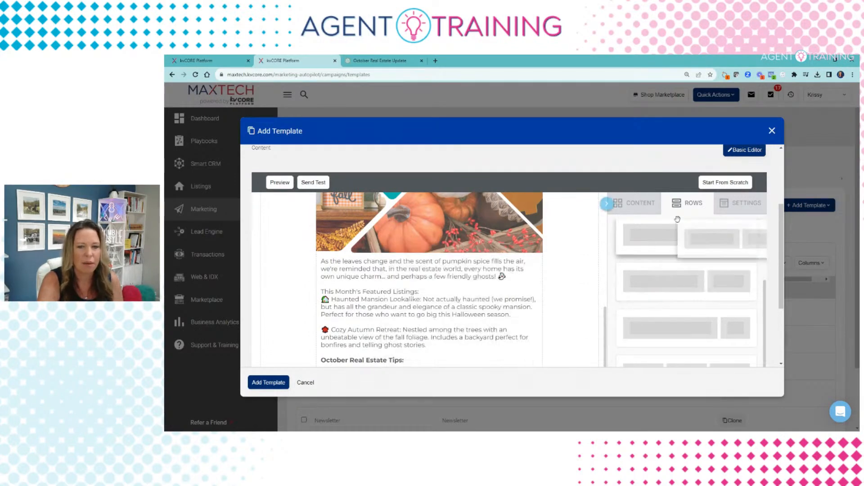
scroll(430, 279, "up", 10)
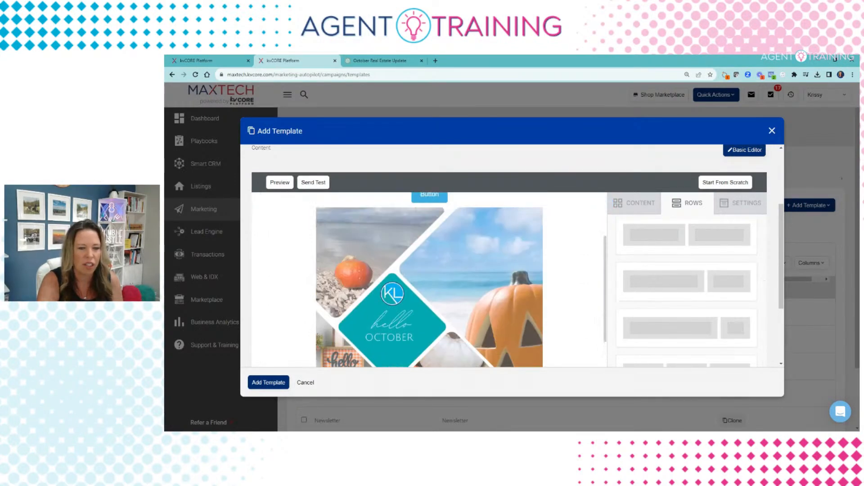
left_click_drag(687, 235, 483, 306)
Step: Move the header banner image into the new row's right column
left_click(492, 270)
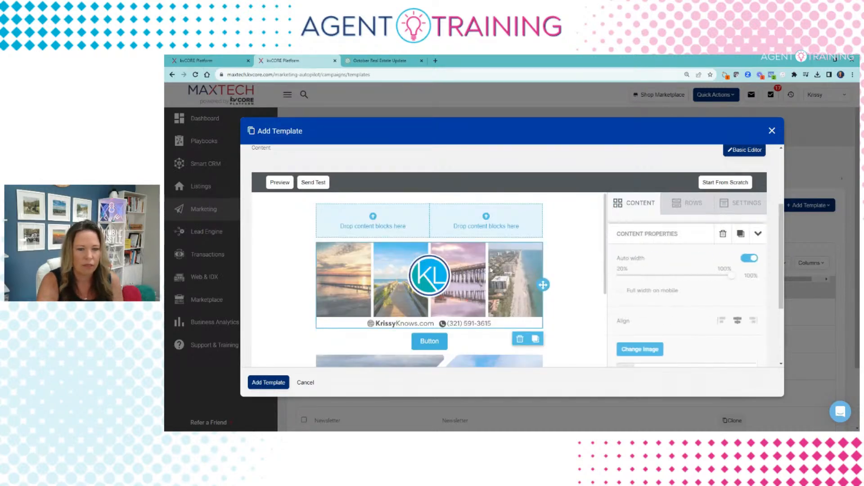
left_click_drag(548, 283, 477, 226)
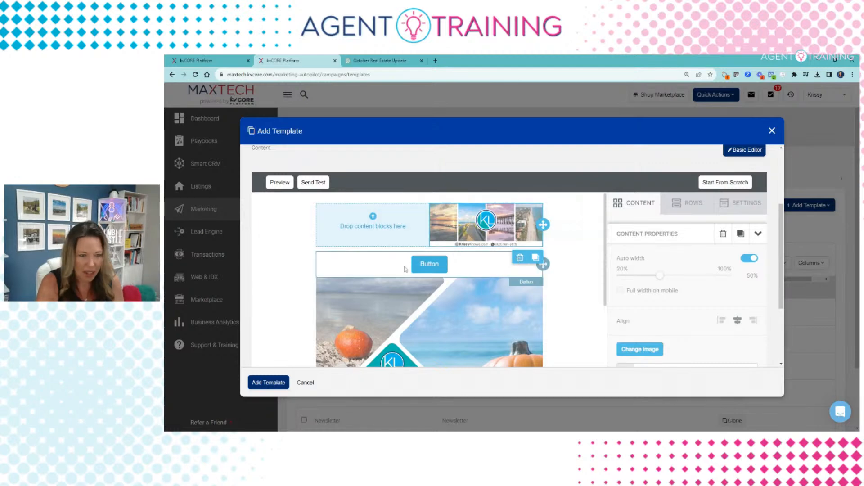
scroll(517, 260, "up", 3)
scroll(564, 284, "down", 3)
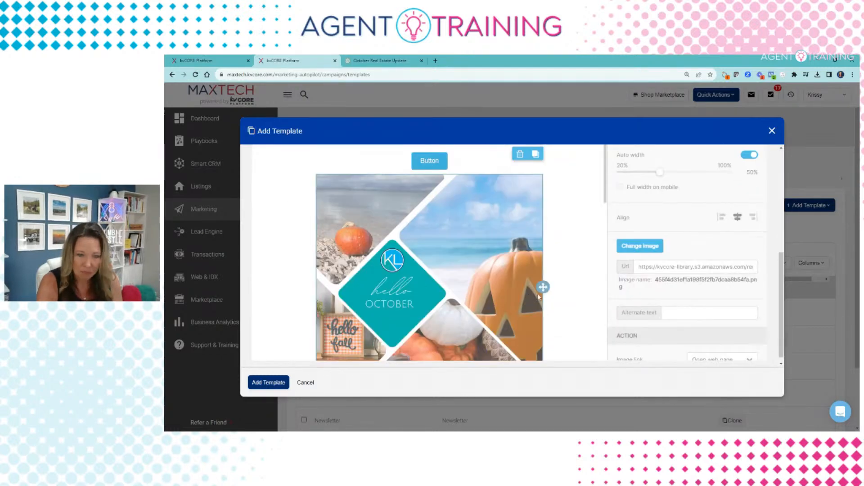
scroll(564, 285, "up", 2)
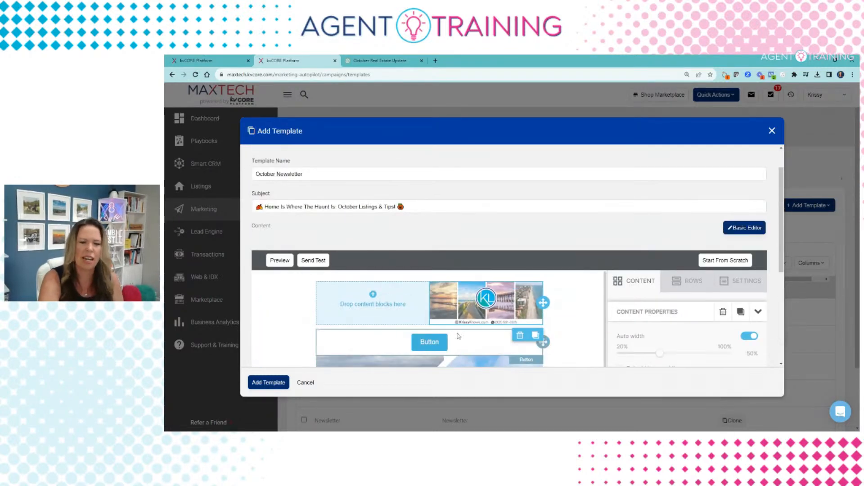
Step: Delete the old photo-collage image from the top of the newsletter
left_click(680, 278)
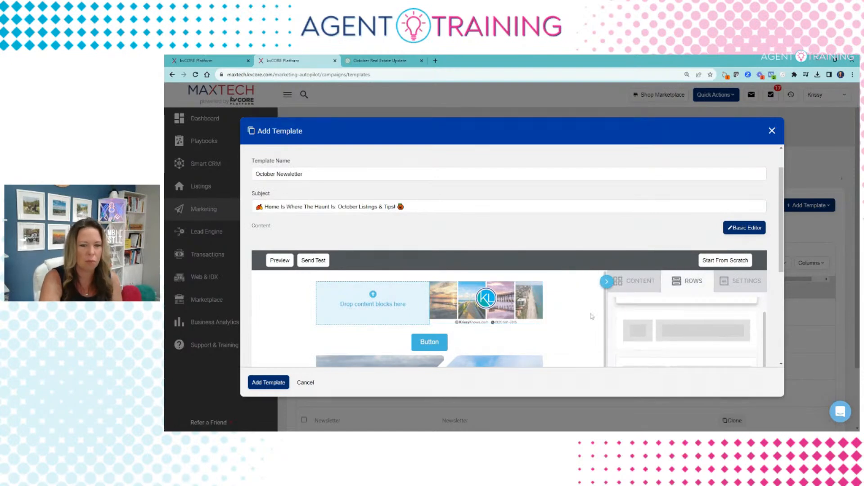
scroll(531, 341, "down", 2)
scroll(532, 342, "up", 2)
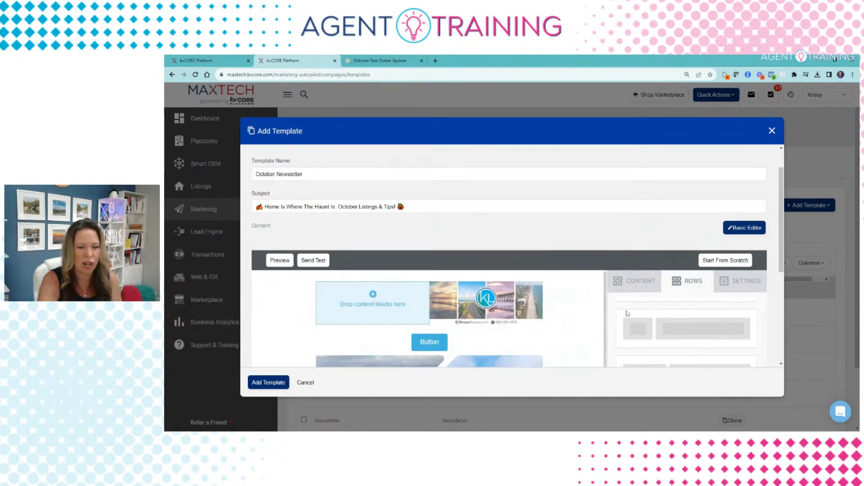
left_click(491, 306)
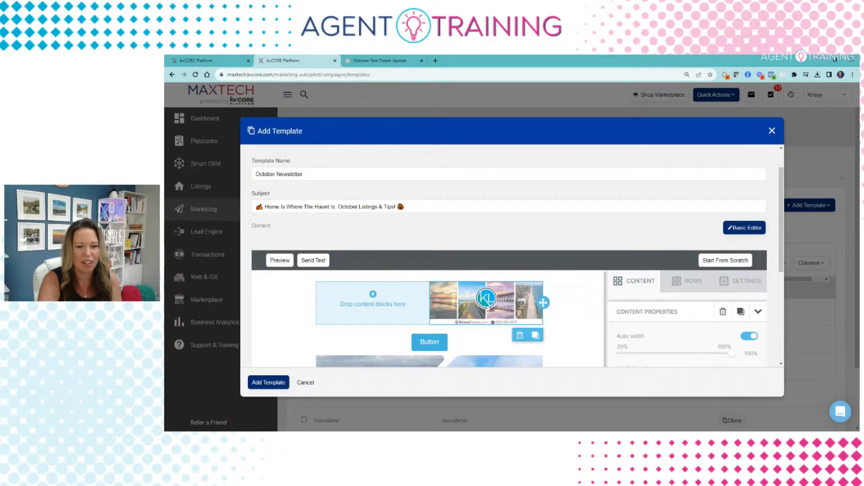
left_click(520, 335)
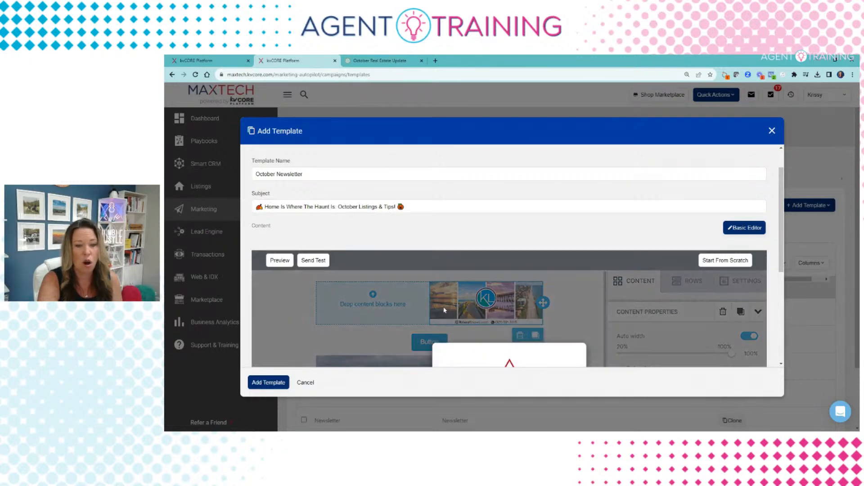
left_click(541, 272)
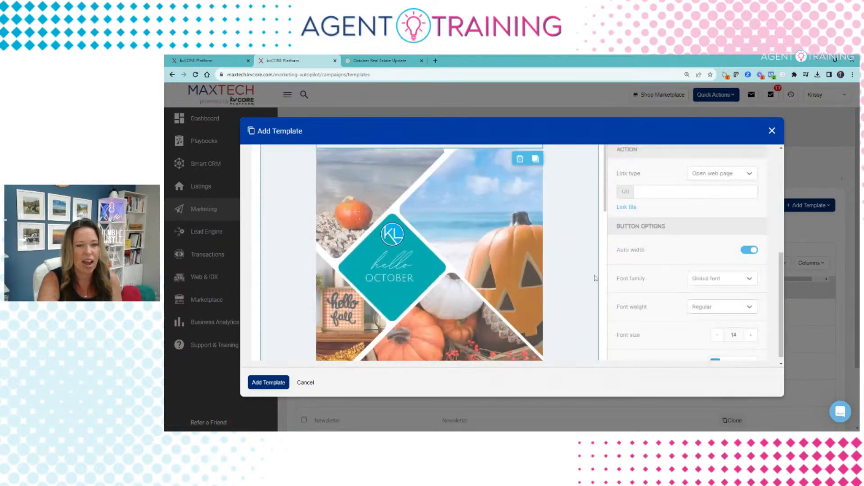
scroll(593, 280, "up", 3)
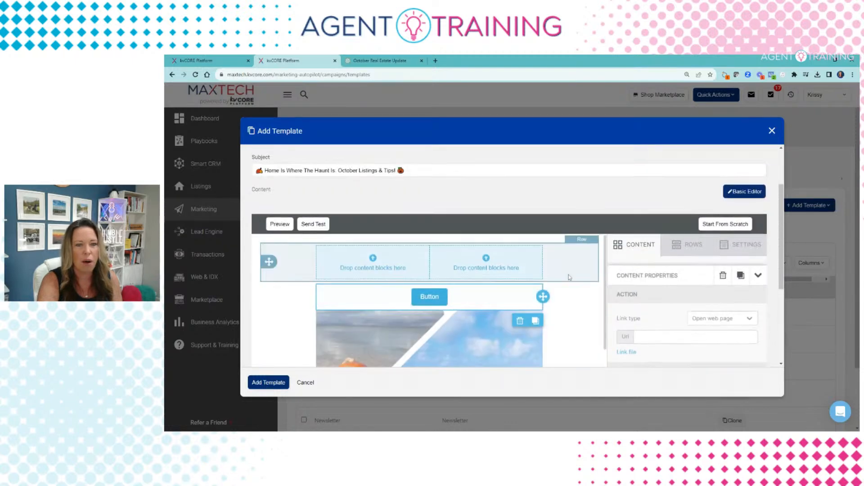
Step: Remove the empty two-column row
left_click(294, 276)
left_click(569, 255)
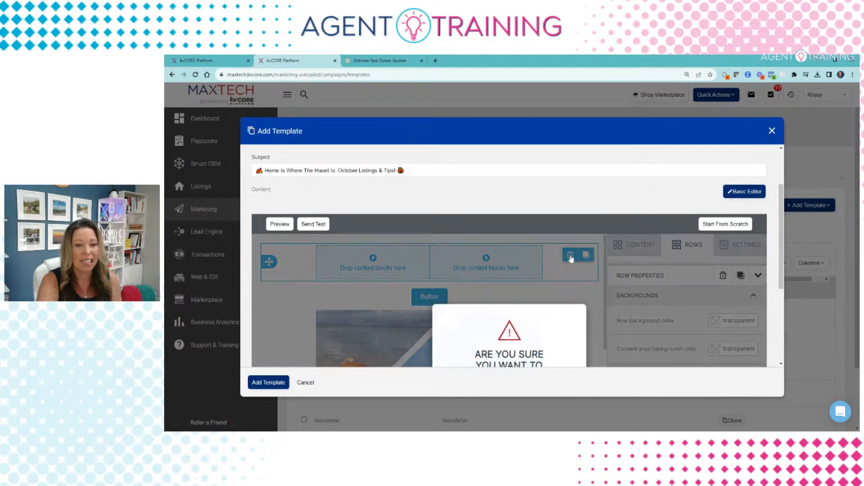
left_click(558, 264)
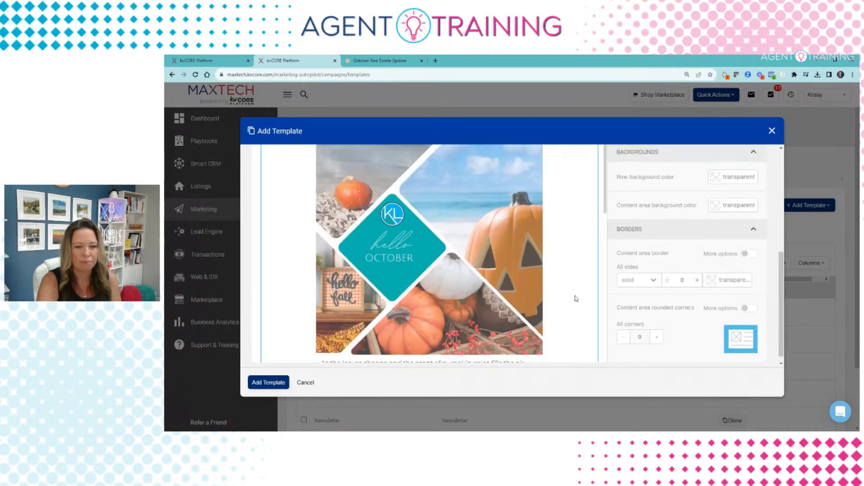
Step: Add an image block above the button and drop a picture file into it to upload
left_click_drag(627, 305, 473, 276)
scroll(459, 336, "down", 1)
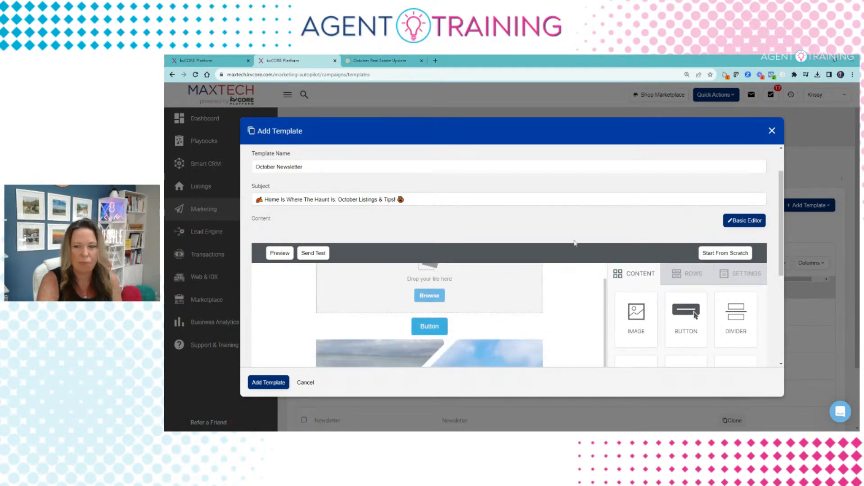
left_click_drag(575, 243, 429, 288)
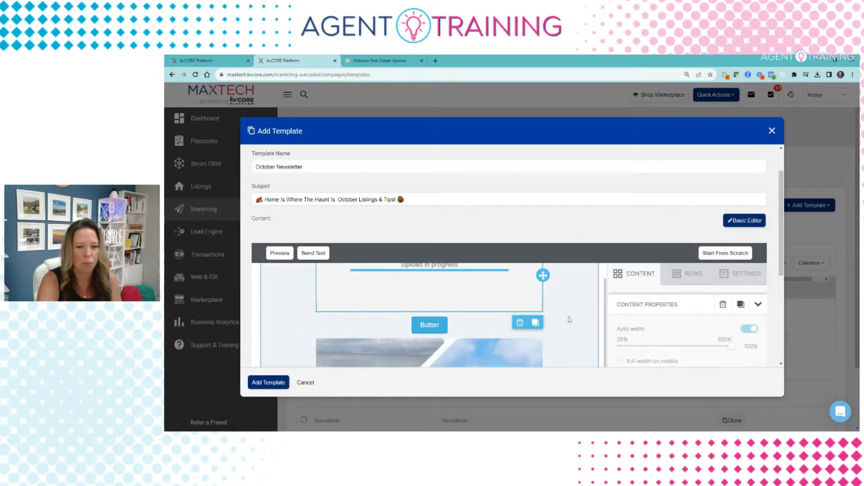
scroll(667, 317, "down", 4)
scroll(518, 270, "down", 5)
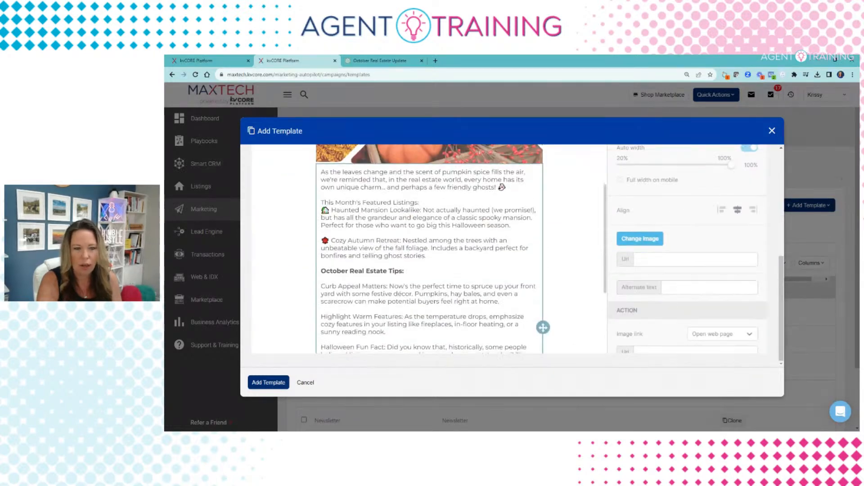
scroll(631, 253, "up", 5)
left_click(633, 322)
scroll(637, 319, "down", 5)
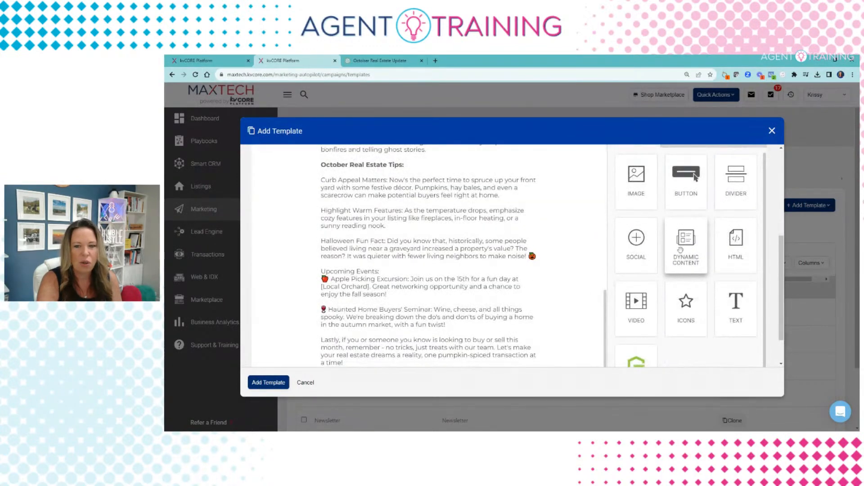
scroll(680, 250, "down", 2)
Step: Add a dynamic content block set to Main Listing Image below 'Stay spooky and safe out there!'
left_click_drag(687, 198, 436, 339)
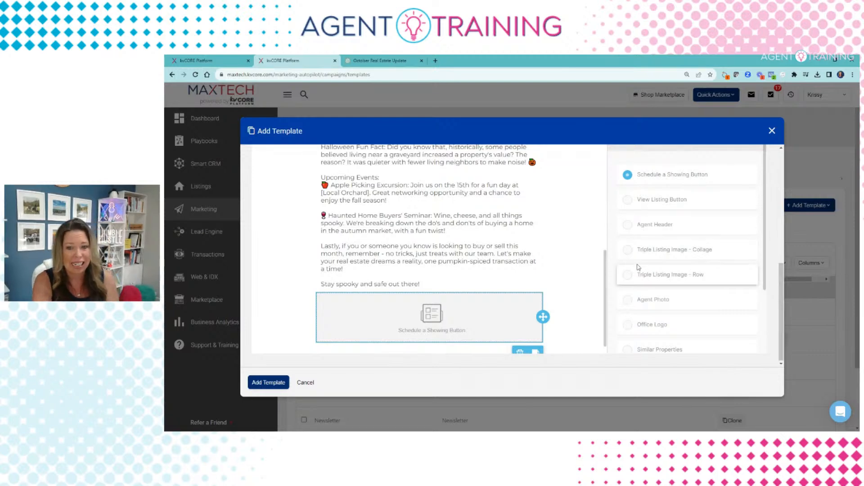
scroll(638, 291, "down", 1)
scroll(637, 284, "down", 3)
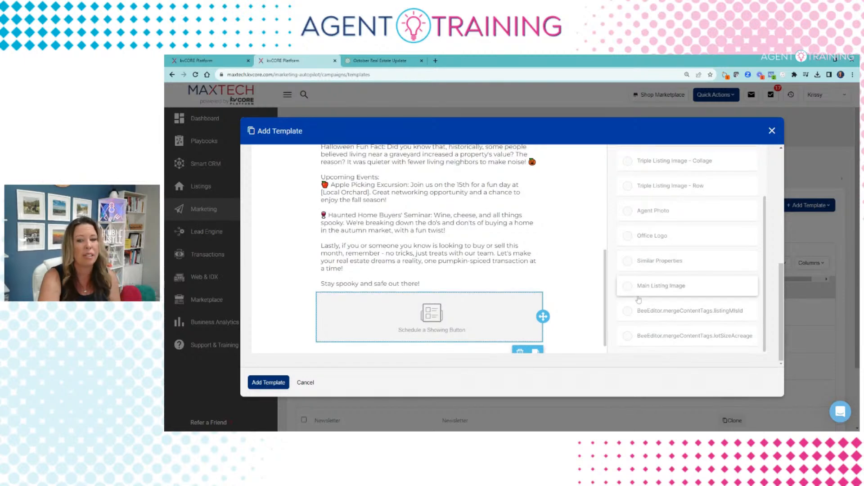
left_click(641, 291)
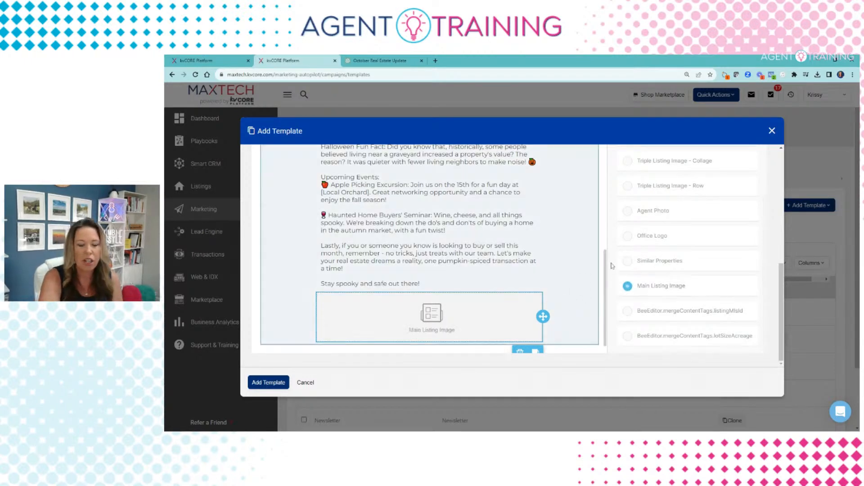
left_click_drag(782, 275, 788, 163)
left_click(270, 275)
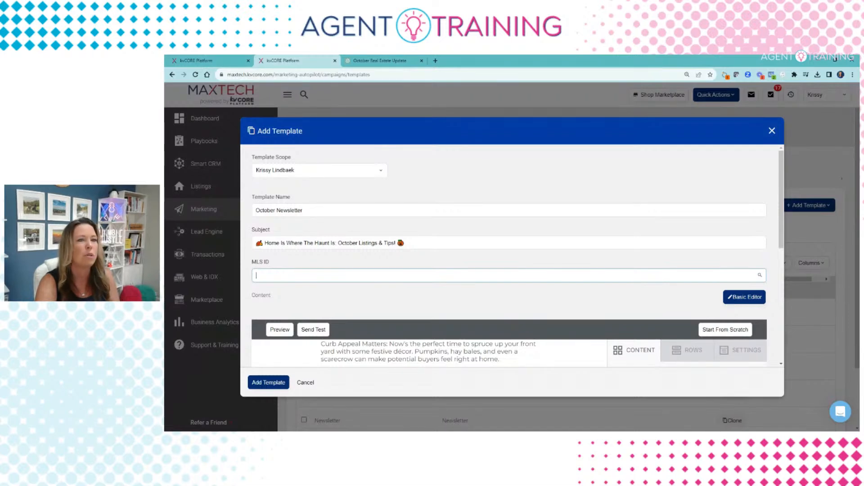
Step: Copy MLS number 976451 from the listing's web page into the template's MLS ID field
left_click(509, 297)
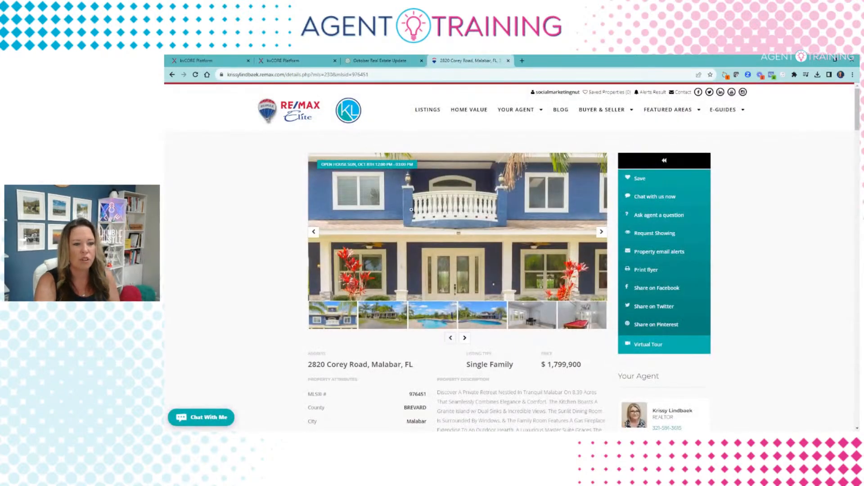
scroll(390, 355, "down", 2)
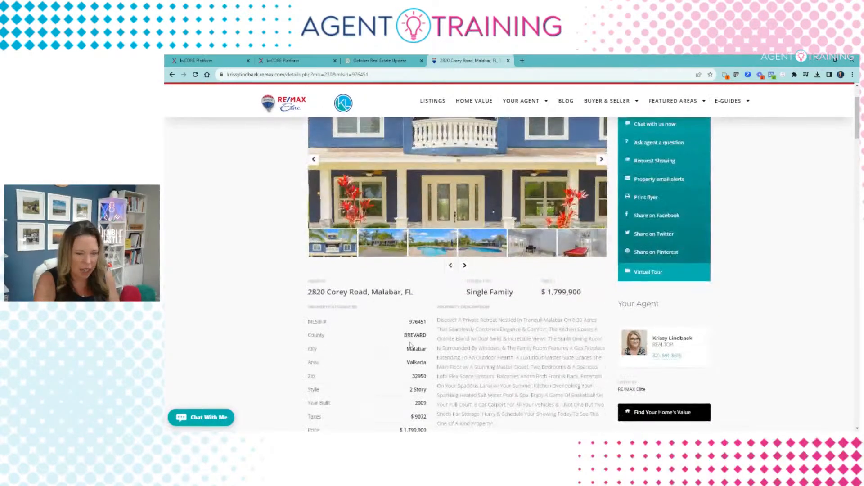
double_click(424, 323)
key("ctrl+c")
left_click(283, 61)
key("ctrl+v")
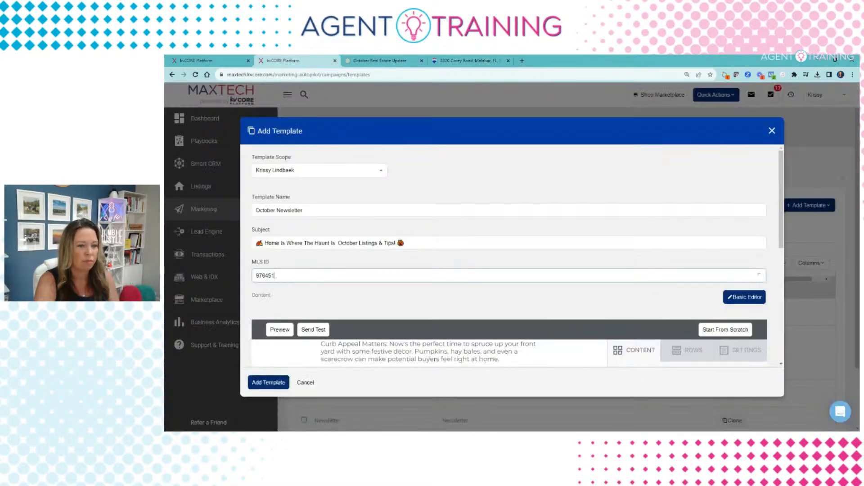
Step: Select the matching listing 976451 from the MLS ID suggestions
left_click(303, 290)
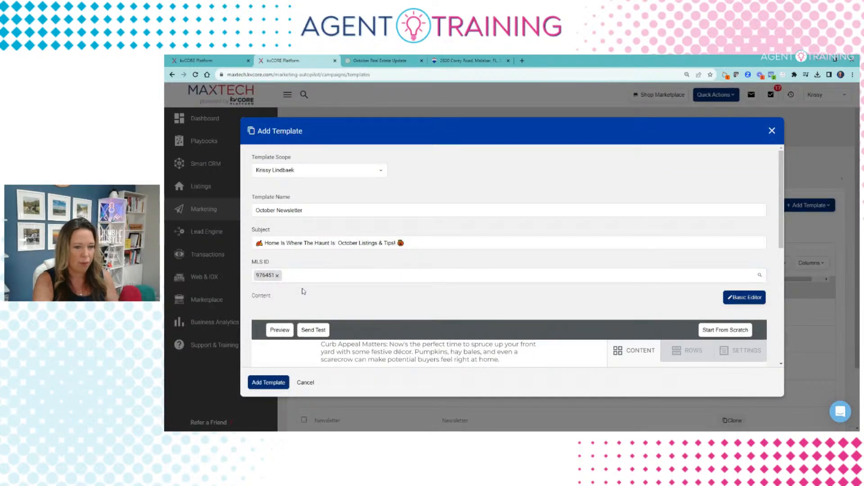
scroll(556, 320, "down", 10)
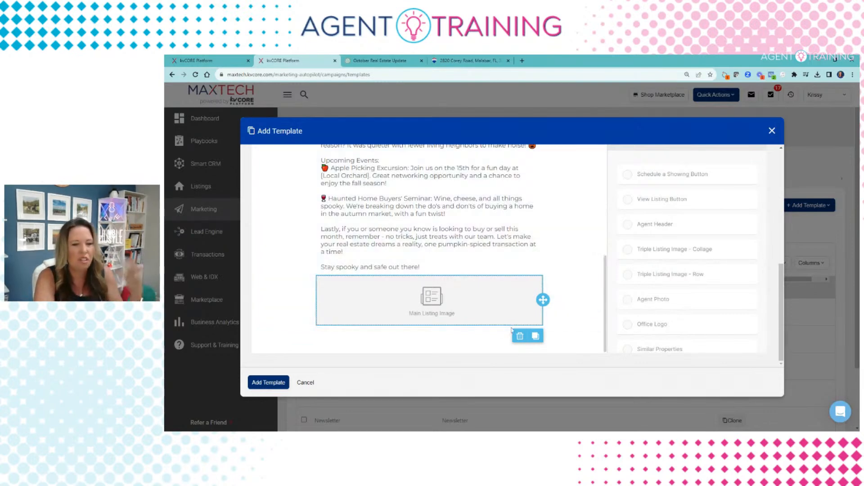
Step: Drag a three-column row layout beneath the Main Listing Image block
left_click(521, 339)
scroll(692, 276, "up", 4)
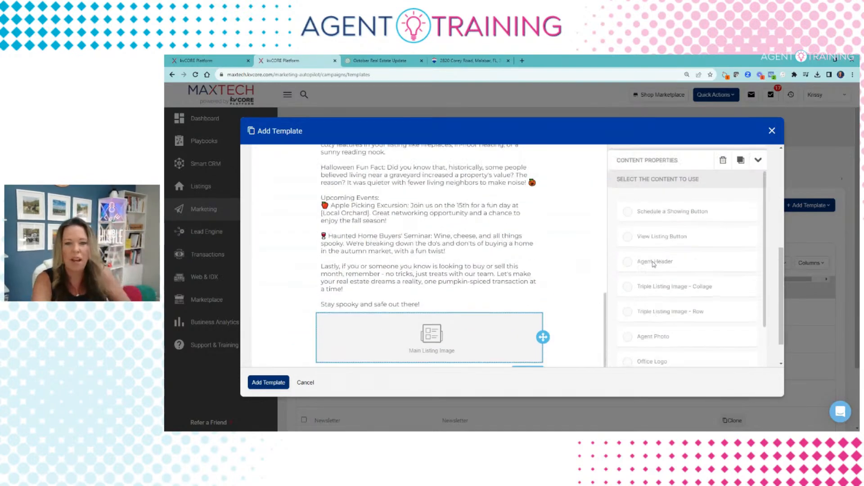
left_click(693, 276)
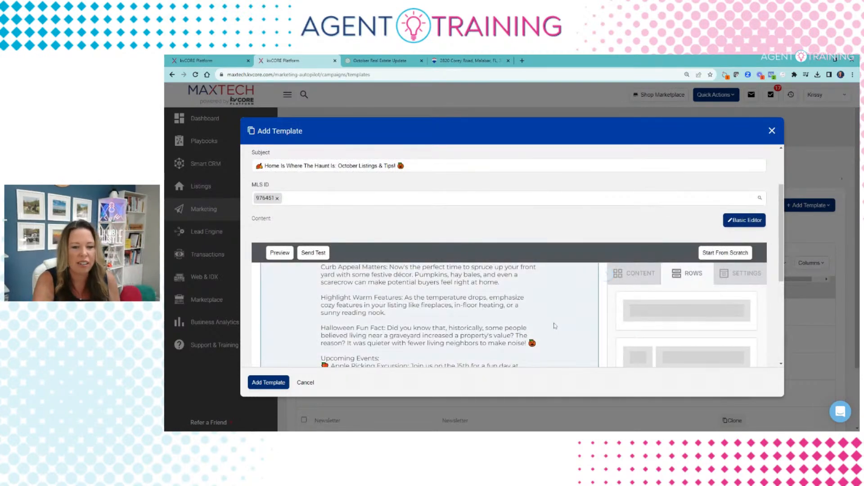
scroll(544, 315, "down", 5)
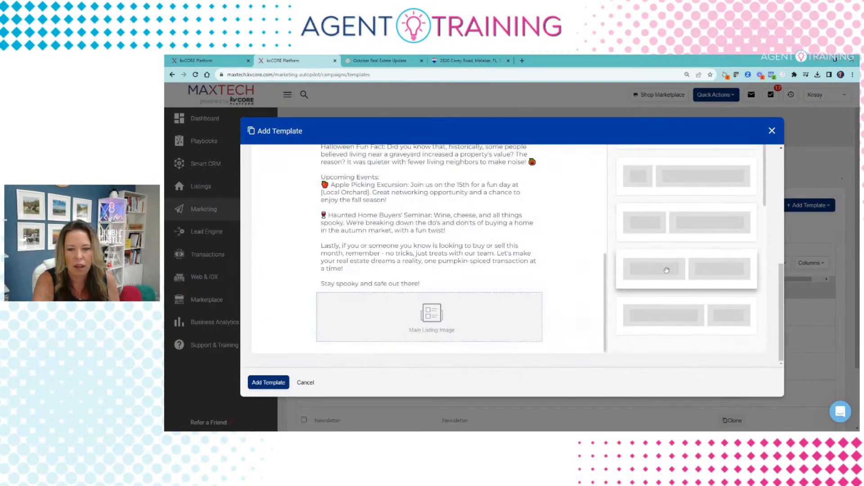
scroll(678, 261, "up", 5)
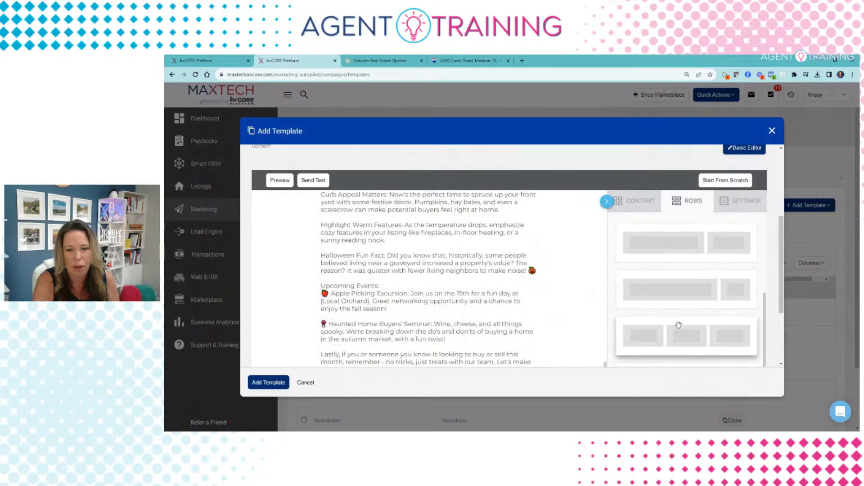
scroll(646, 267, "down", 3)
left_click_drag(666, 225, 572, 304)
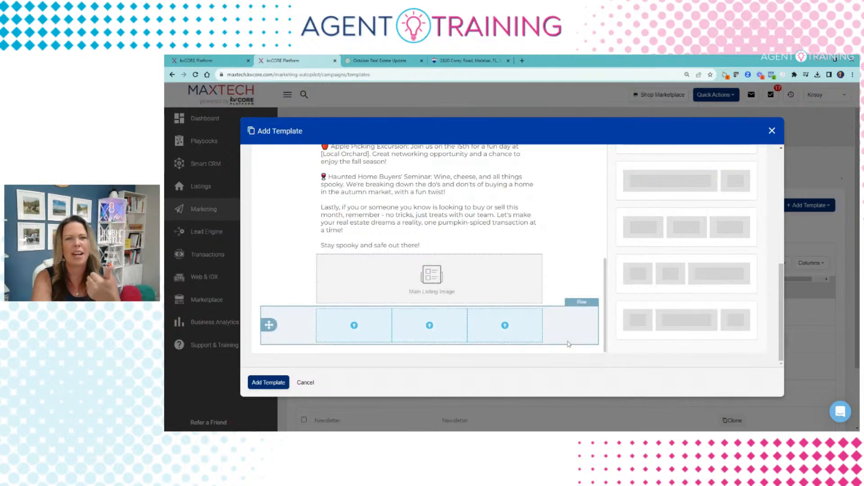
Step: Drop default Button blocks into the empty columns of the new three-column row
scroll(640, 243, "up", 3)
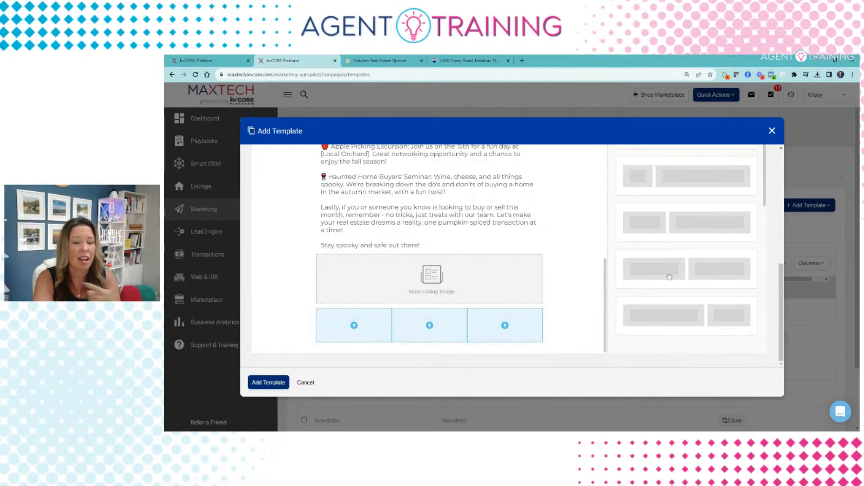
scroll(639, 241, "up", 3)
scroll(639, 241, "up", 2)
left_click(640, 274)
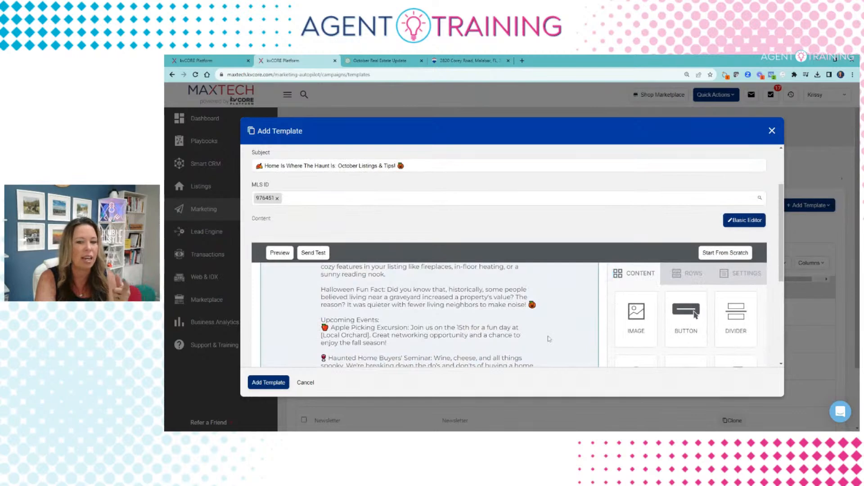
scroll(497, 330, "down", 5)
scroll(639, 271, "up", 1)
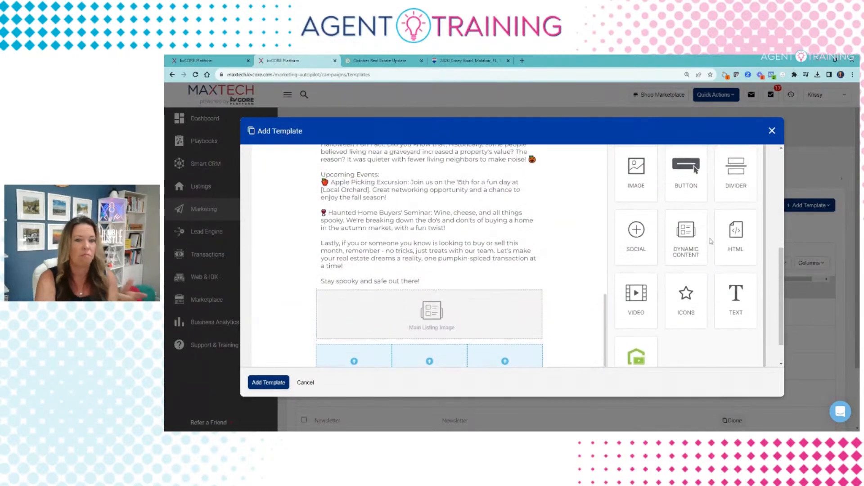
scroll(669, 210, "down", 1)
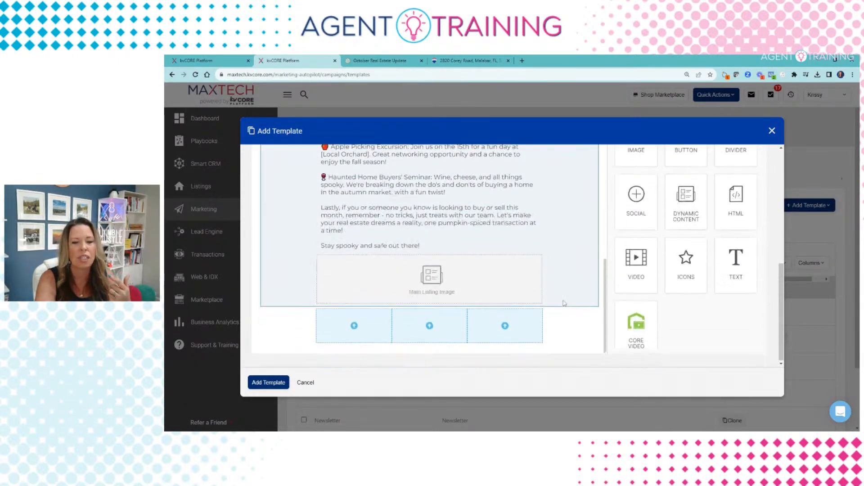
left_click_drag(686, 156, 429, 322)
left_click_drag(686, 155, 421, 321)
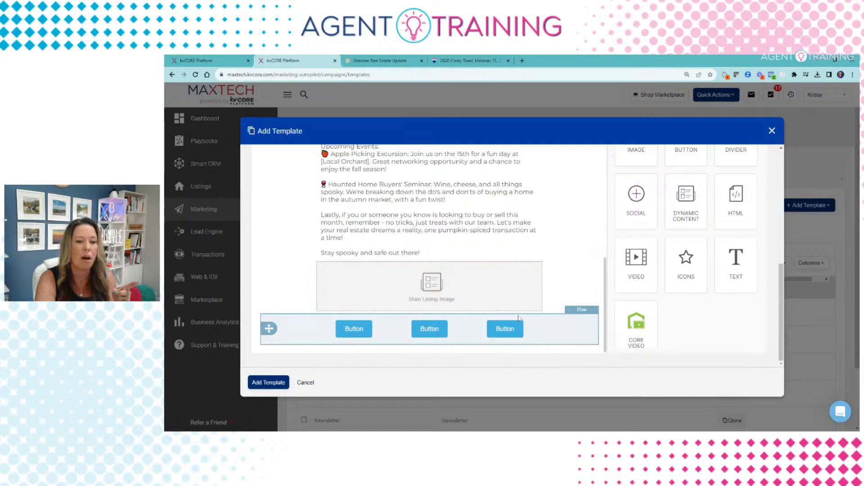
Step: Change the first button's background colour from light blue to dark slate #35515f
left_click(344, 330)
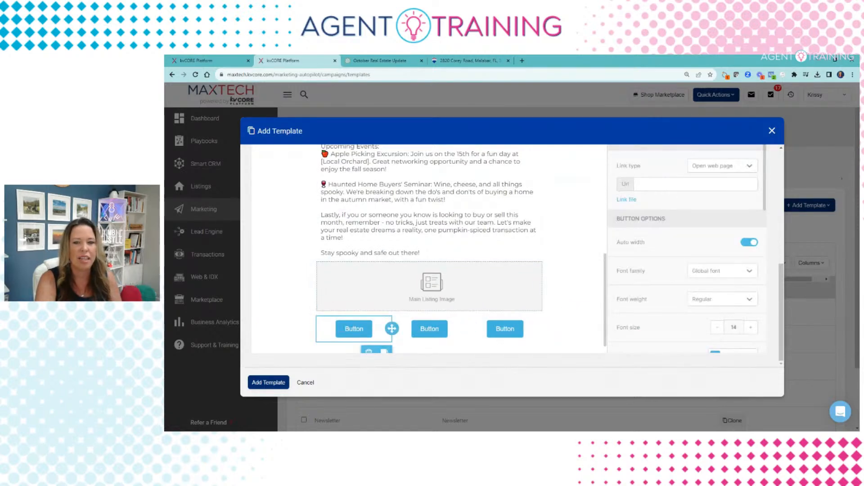
scroll(660, 218, "up", 3)
scroll(618, 270, "down", 2)
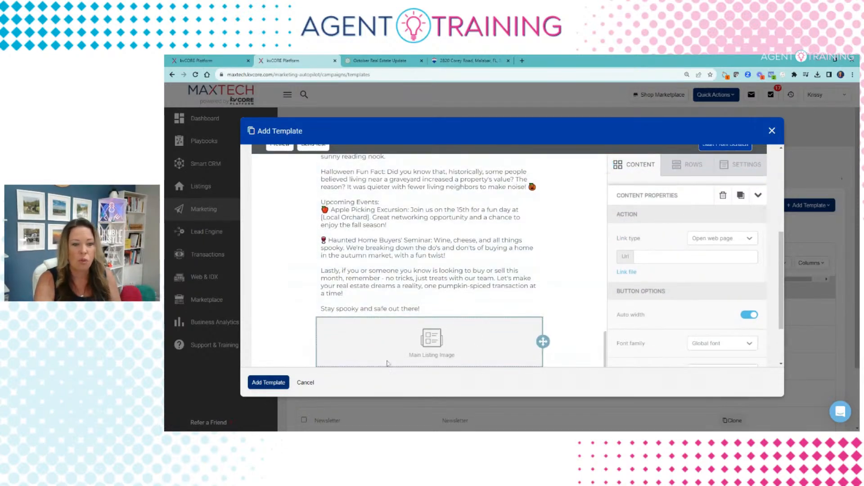
scroll(634, 271, "up", 2)
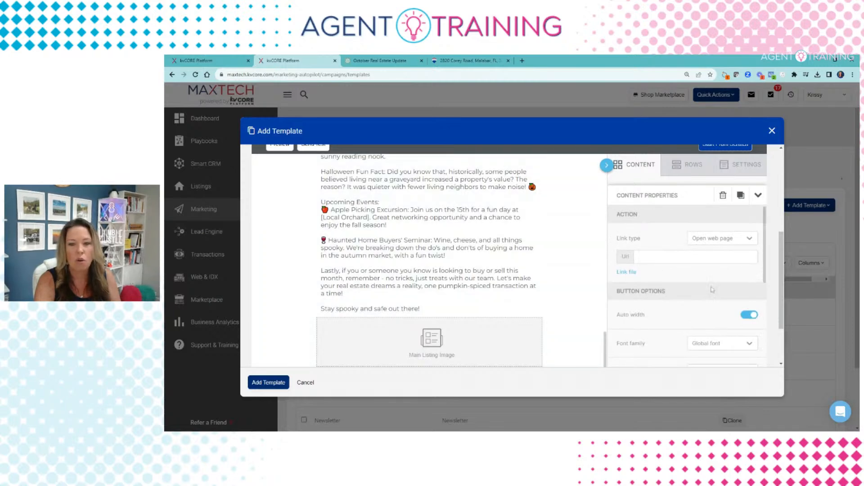
scroll(710, 281, "down", 3)
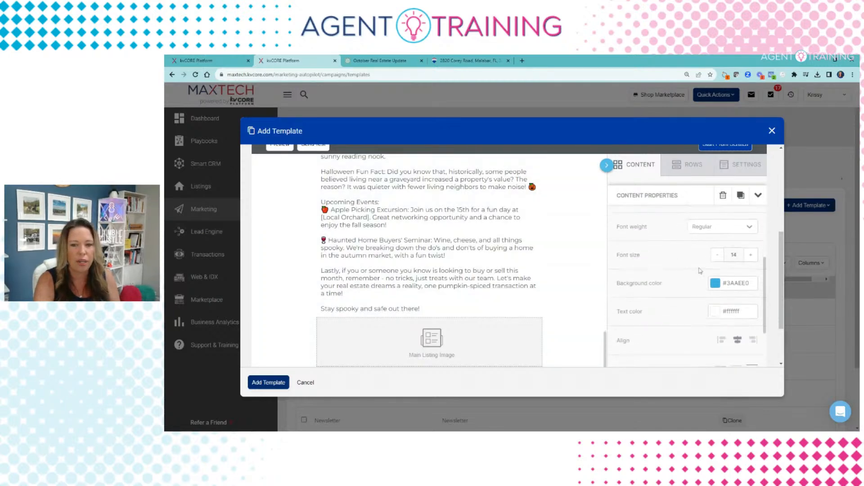
left_click(716, 287)
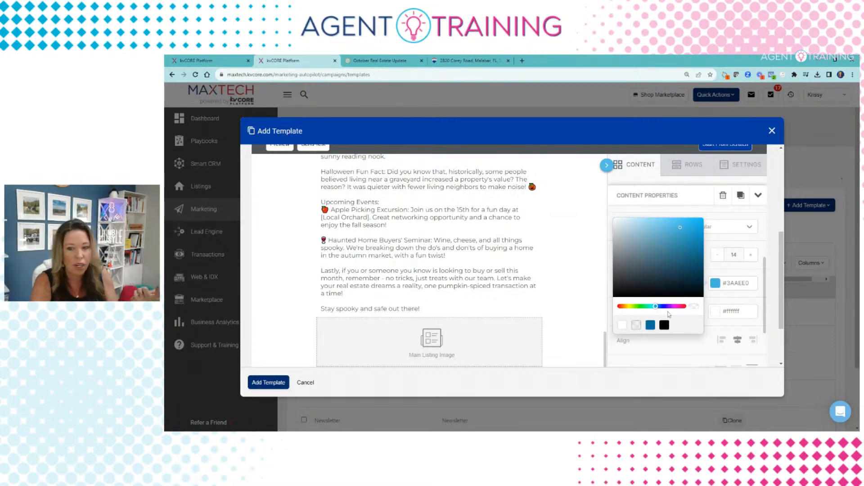
left_click(671, 268)
left_click(684, 230)
left_click(653, 268)
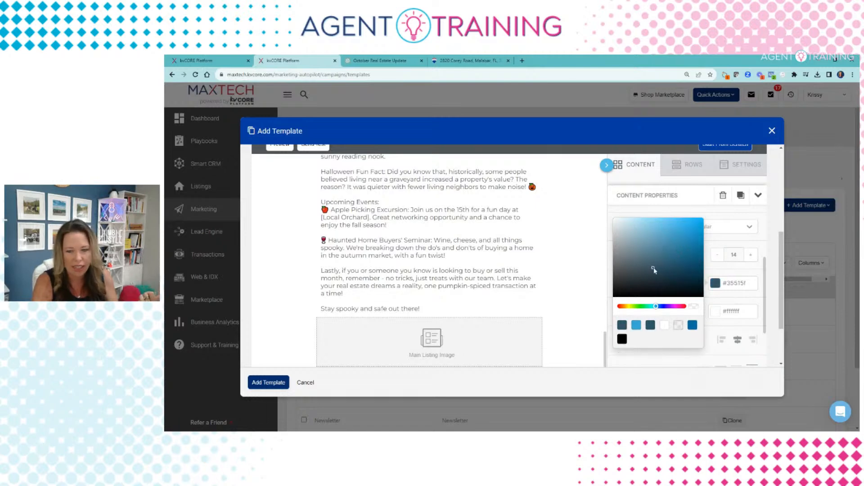
left_click(728, 283)
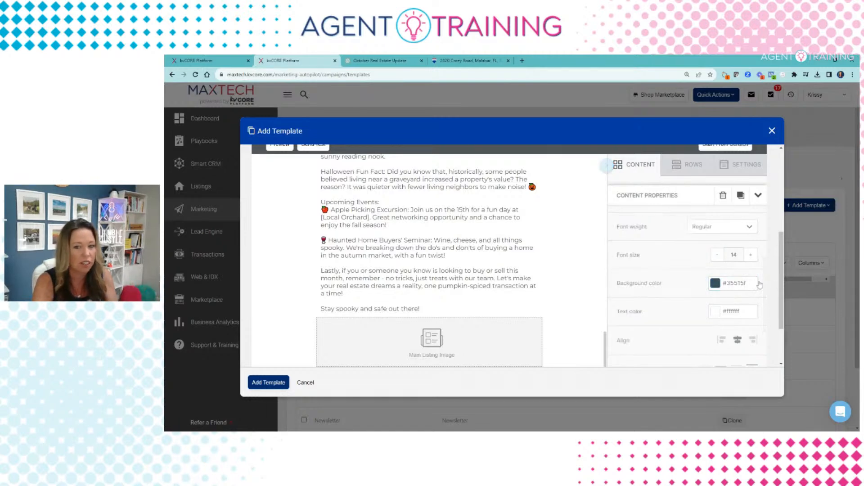
Step: Review the Link type options available for the first button
scroll(703, 295, "down", 5)
scroll(674, 324, "down", 2)
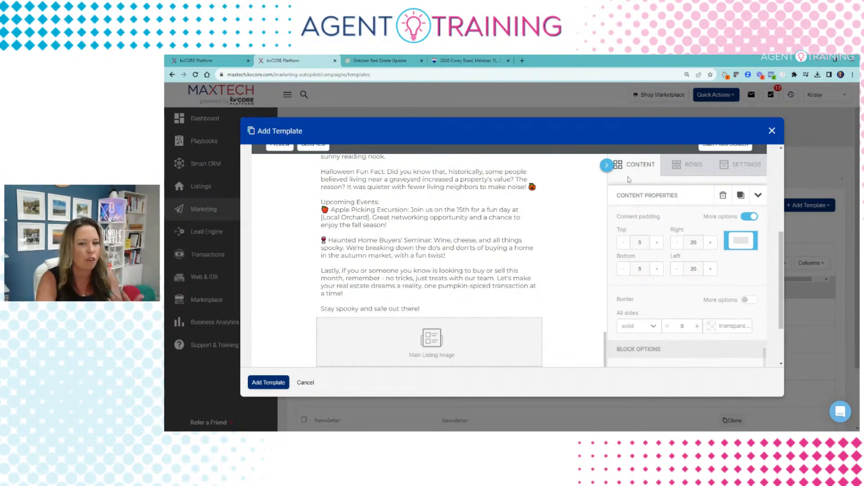
scroll(683, 246, "up", 8)
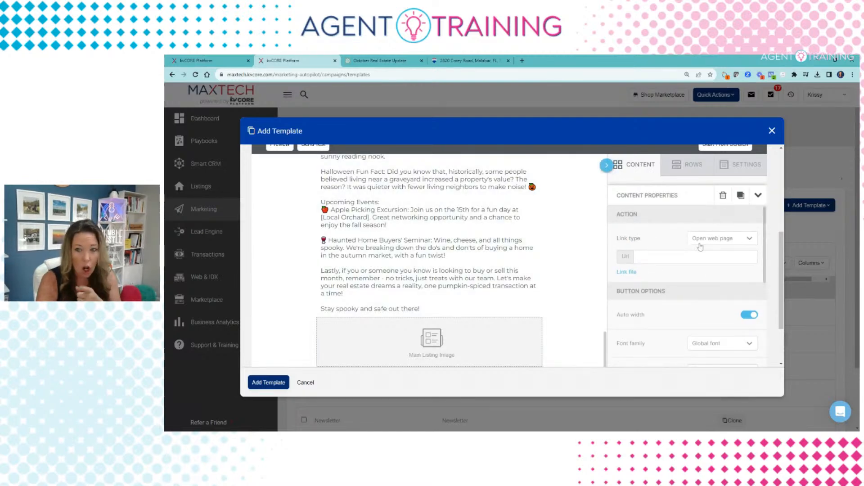
left_click(724, 238)
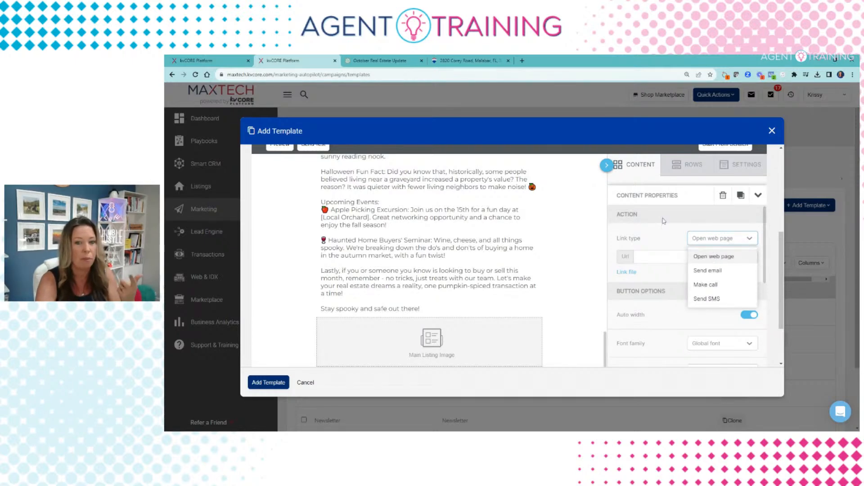
Step: Label the three buttons VIEW LISTINGS, BLOGS and BUYER'S GUIDE
left_click(669, 239)
scroll(354, 312, "down", 2)
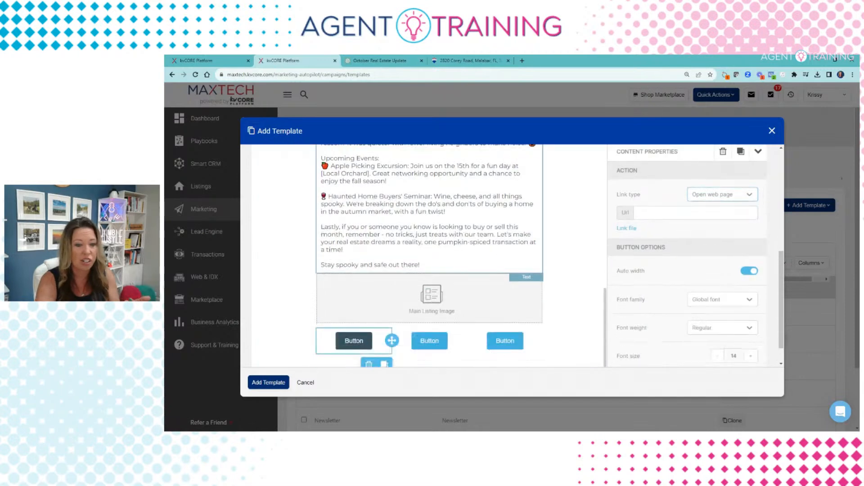
double_click(354, 312)
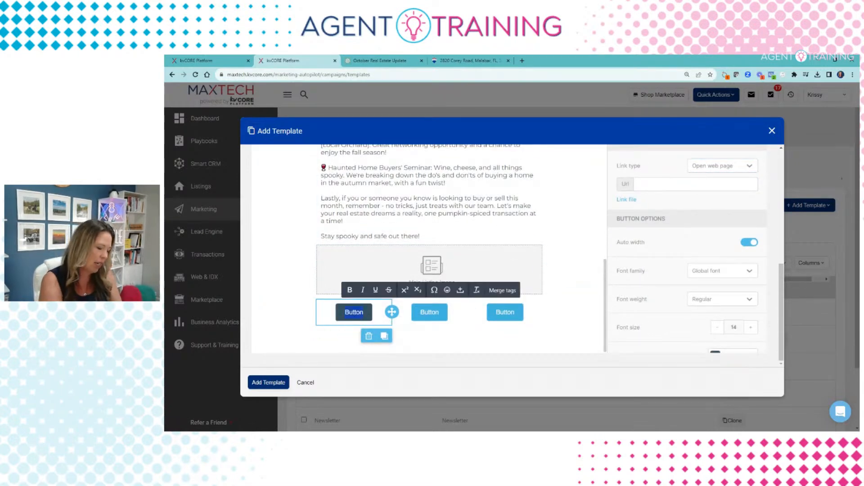
type("VIEW LISTINGS")
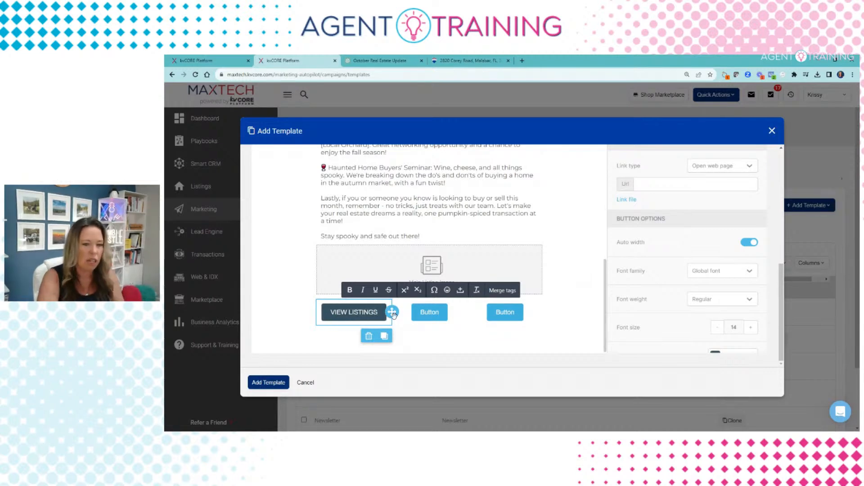
double_click(429, 312)
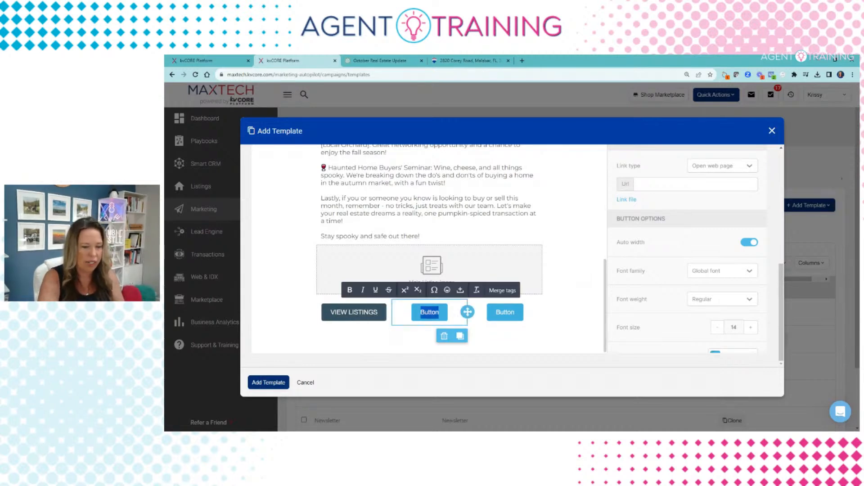
type("BLOGS")
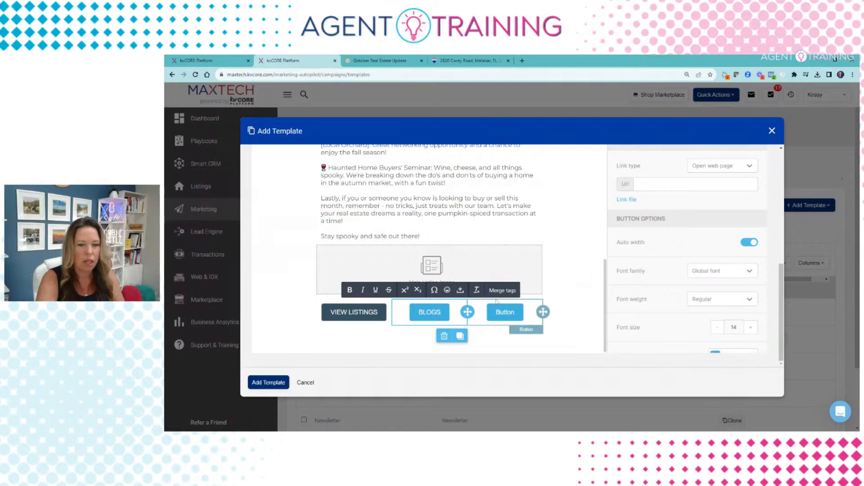
double_click(505, 312)
type("BUY")
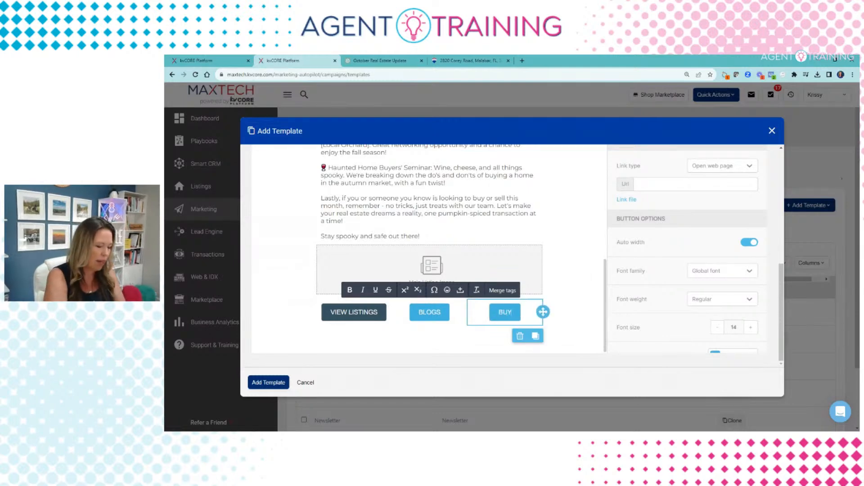
type("ER'S GUIDE")
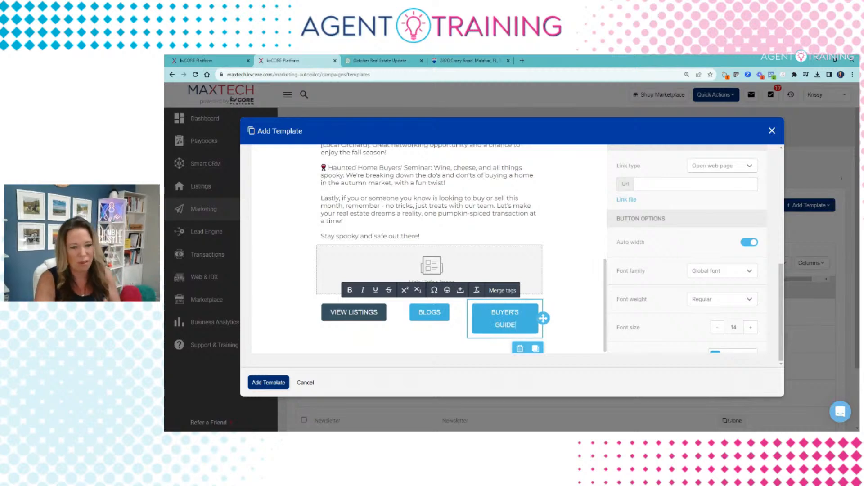
Step: Shorten the first and third labels to VIEW LISTING and BUYER'S
left_click(379, 316)
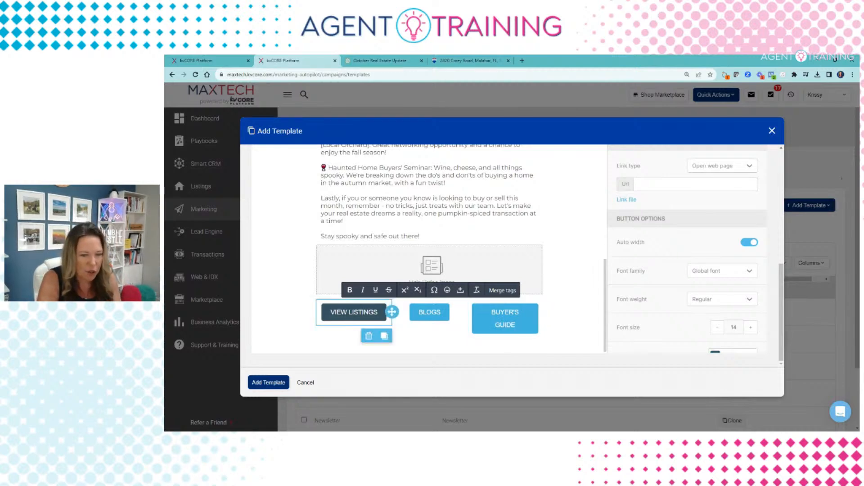
left_click(379, 316)
key("BackSpace")
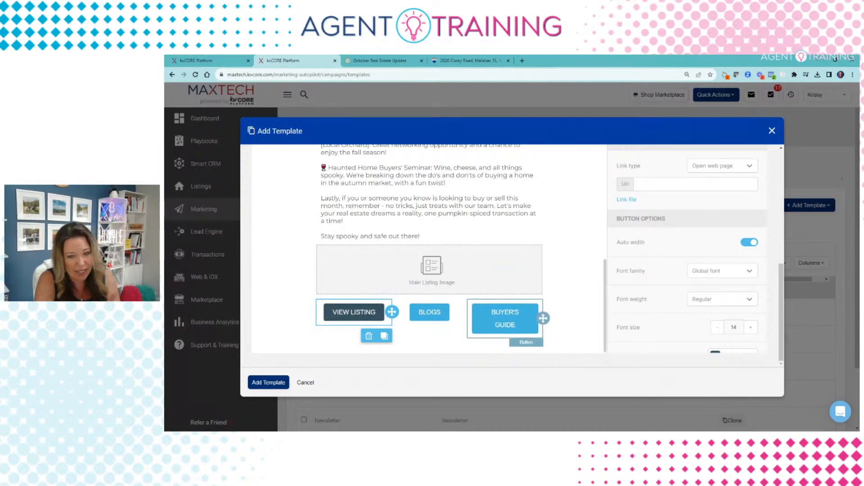
left_click(505, 318)
left_click_drag(516, 325, 481, 325)
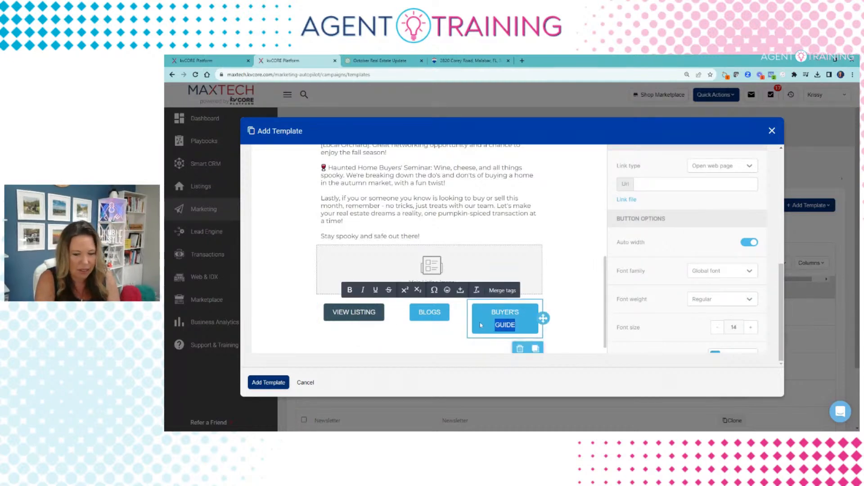
key("BackSpace")
scroll(589, 308, "up", 1)
left_click(375, 328)
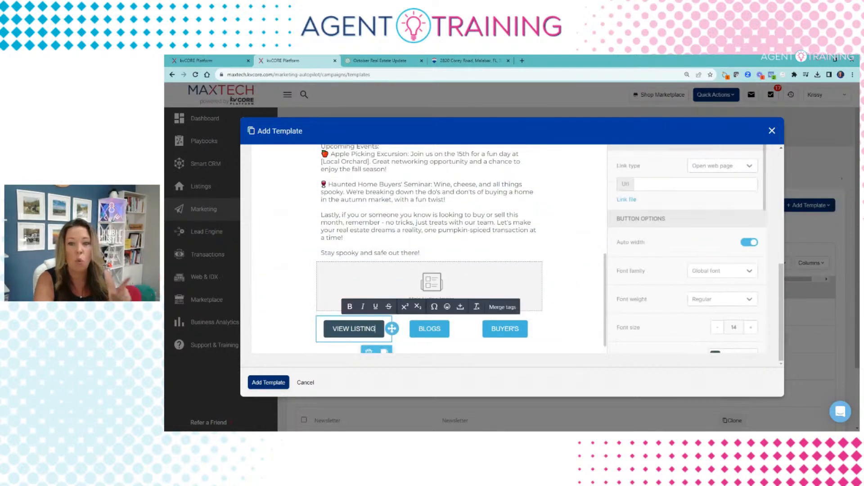
left_click(471, 60)
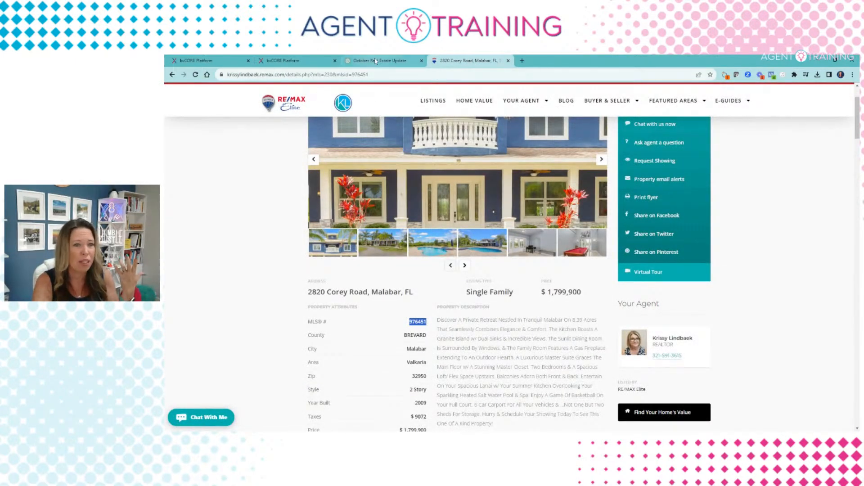
left_click(319, 60)
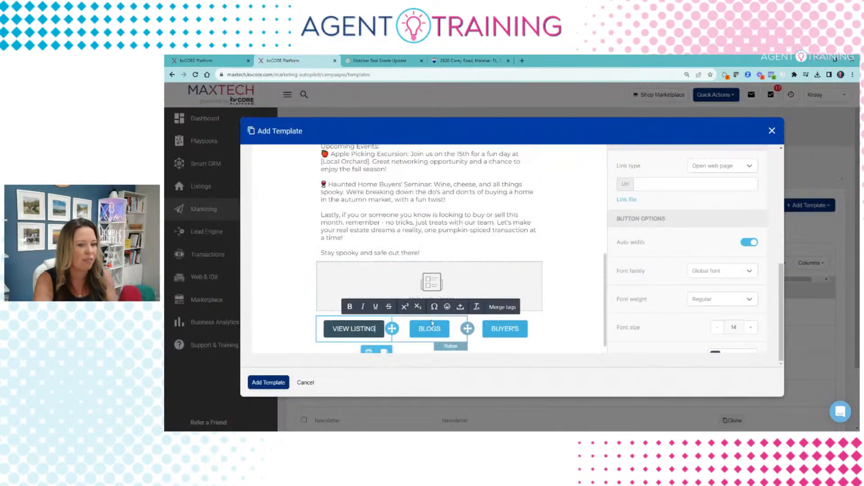
left_click(469, 60)
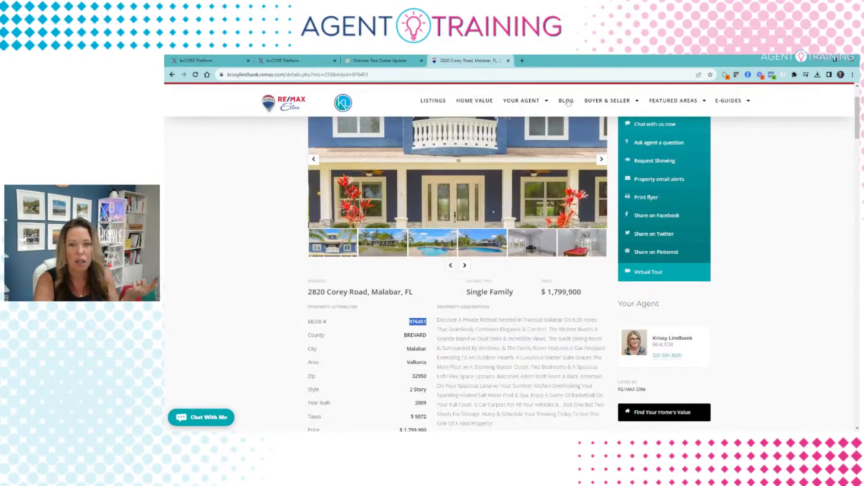
left_click(270, 60)
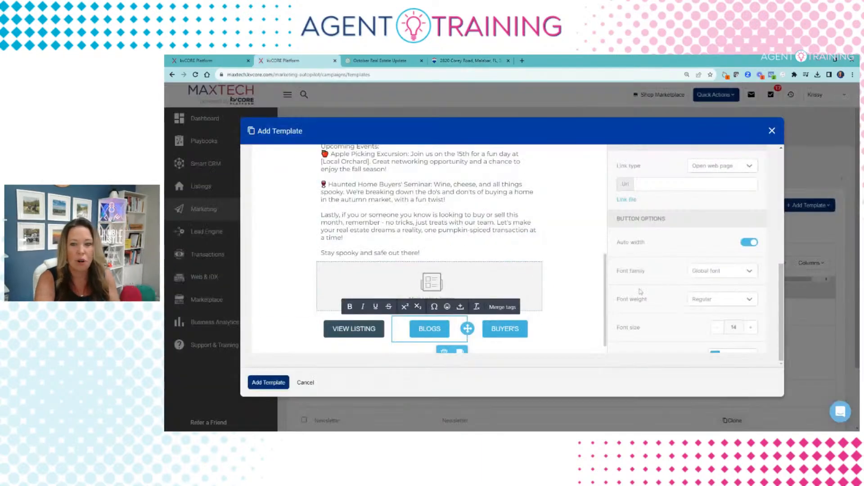
left_click(696, 184)
key("ctrl+v")
left_click(505, 328)
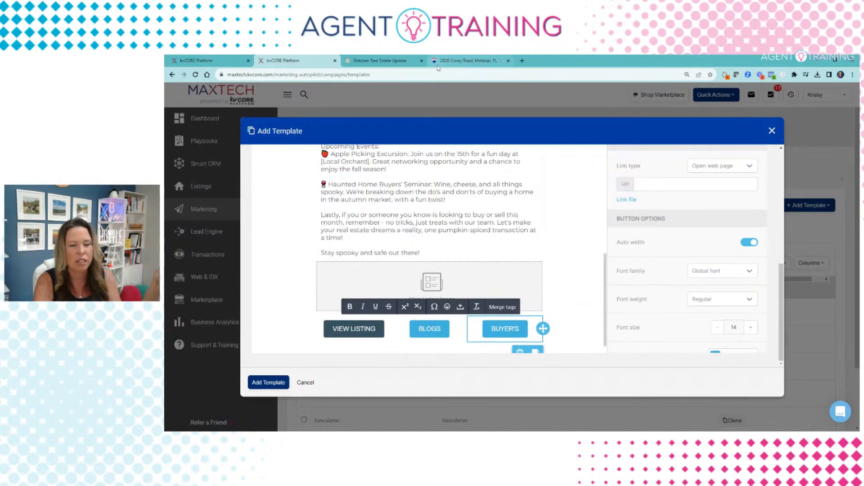
scroll(428, 248, "down", 1)
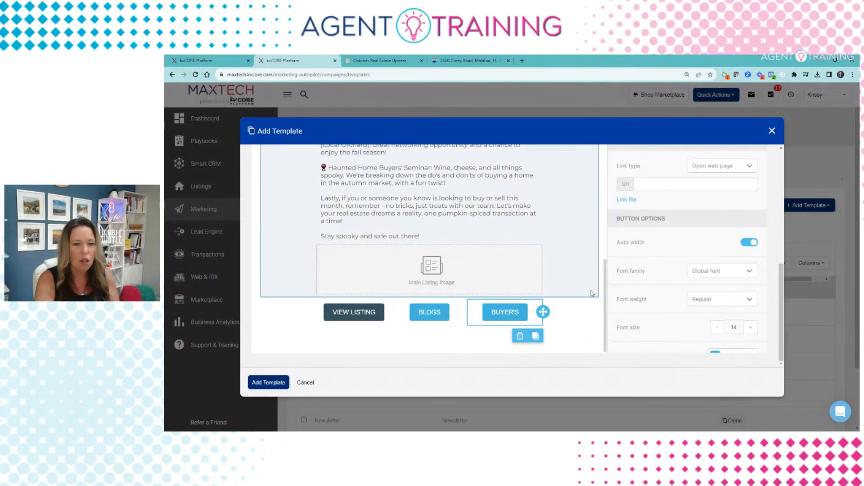
scroll(428, 248, "up", 10)
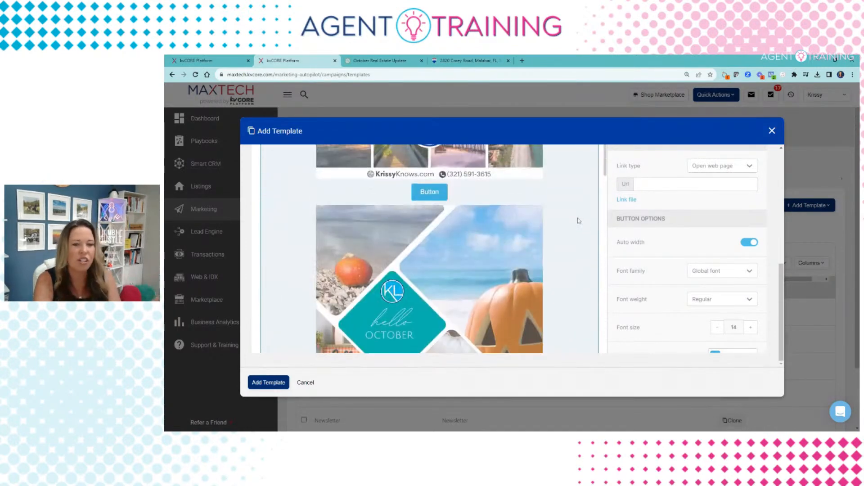
Step: Place an Image block below 'Stay spooky and safe out there!' holding the Pumpkin Facts image
scroll(428, 252, "down", 3)
scroll(450, 270, "up", 5)
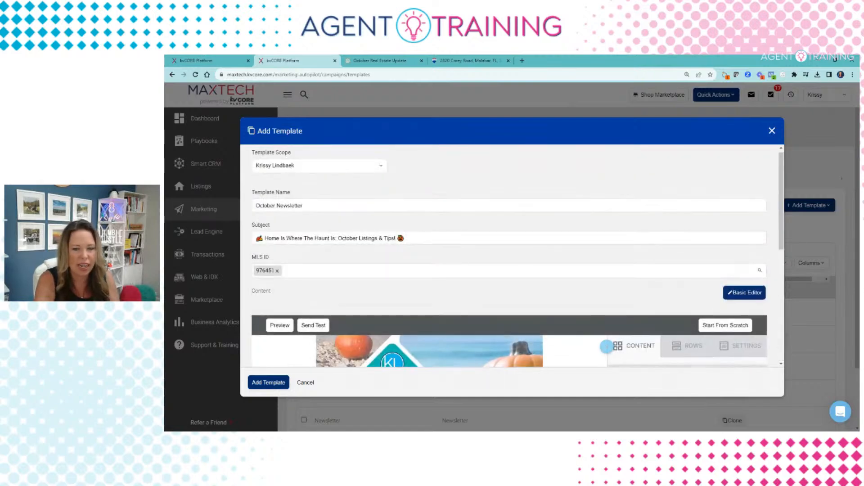
scroll(484, 301, "down", 5)
scroll(484, 300, "down", 10)
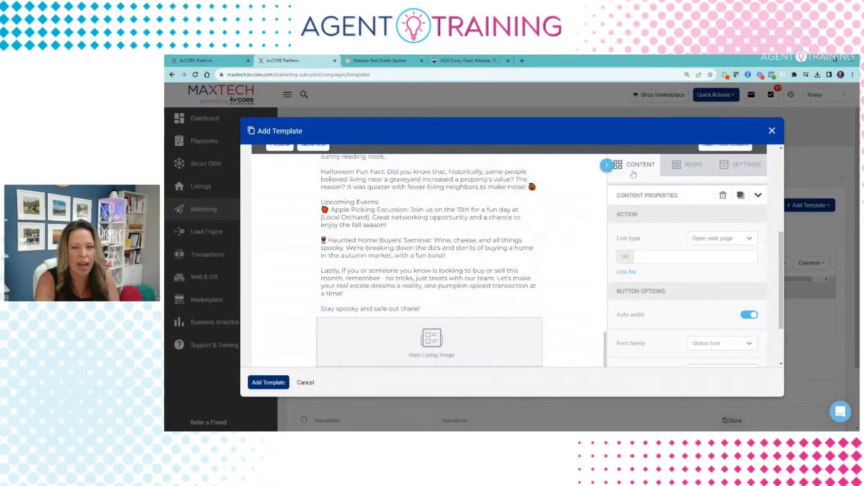
left_click(591, 263)
scroll(591, 263, "down", 3)
left_click_drag(636, 156, 431, 281)
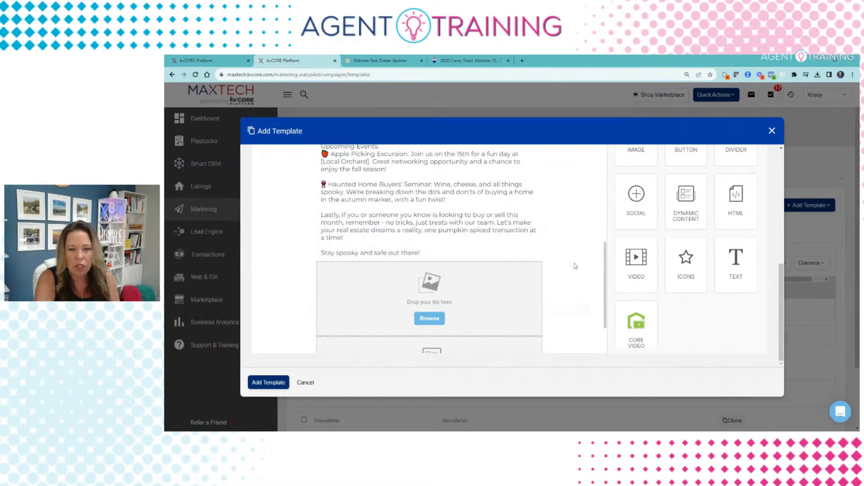
left_click_drag(576, 266, 477, 297)
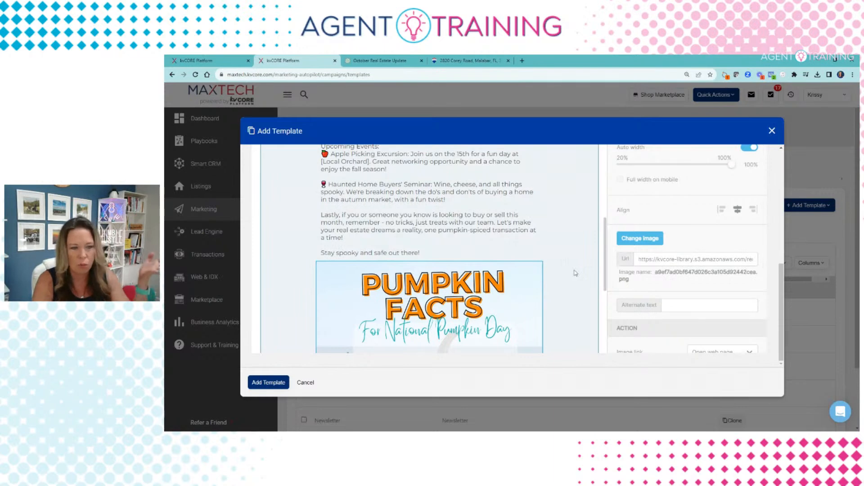
scroll(575, 272, "down", 2)
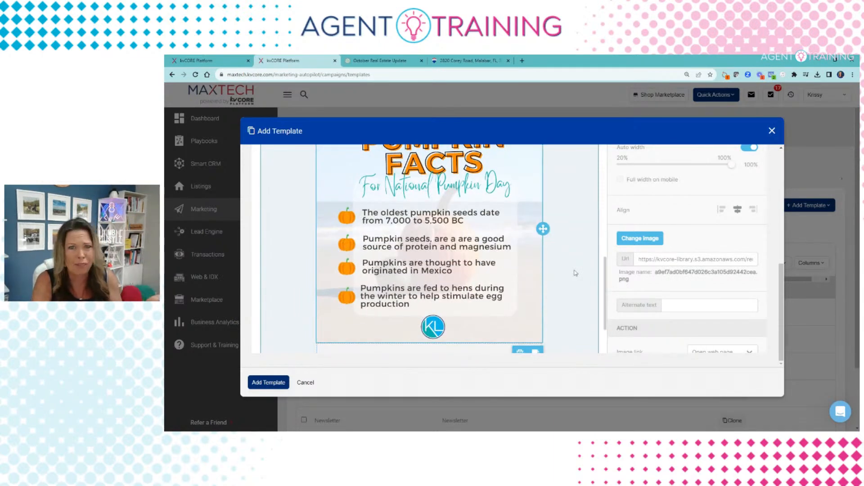
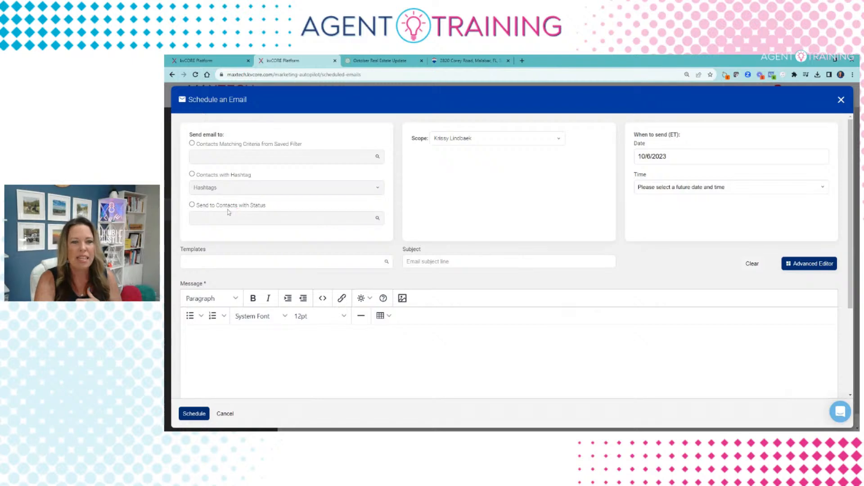
Step: Send to contacts by status, adding Sphere, Prospect, New Lead and Active Lead
left_click(193, 205)
left_click(279, 219)
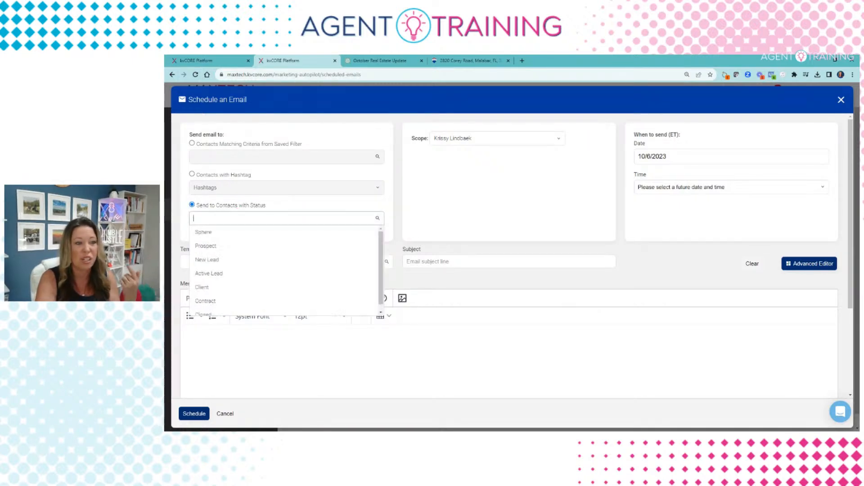
left_click(217, 251)
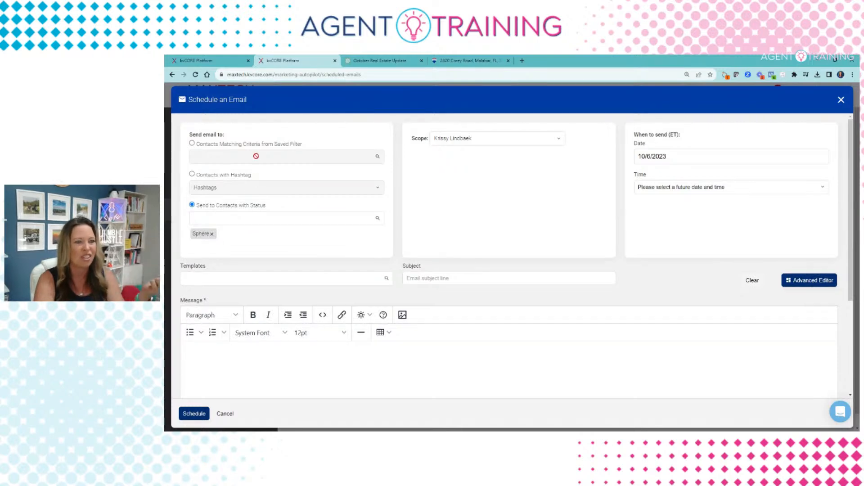
left_click(245, 218)
left_click(233, 247)
left_click(230, 219)
left_click(227, 260)
left_click(231, 218)
left_click(231, 274)
Step: Add Client, Contract and Closed to the recipient statuses
left_click(268, 230)
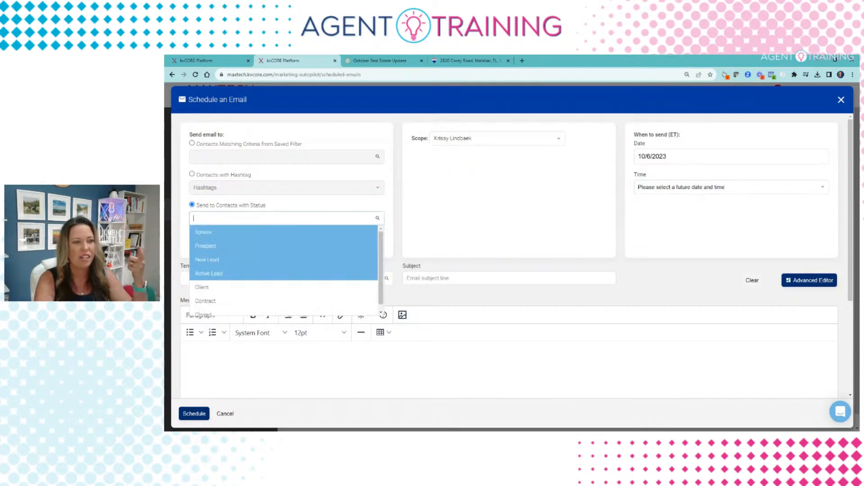
left_click(225, 286)
left_click(231, 219)
left_click(218, 287)
left_click(248, 219)
scroll(222, 290, "down", 1)
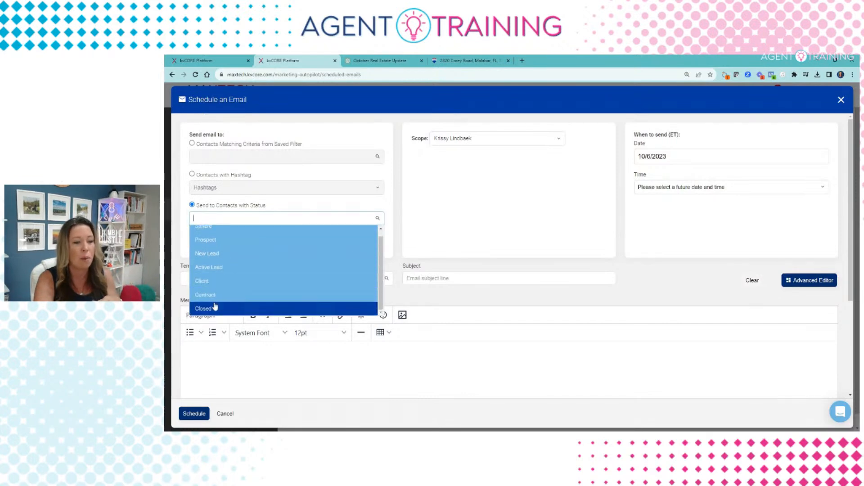
left_click(209, 299)
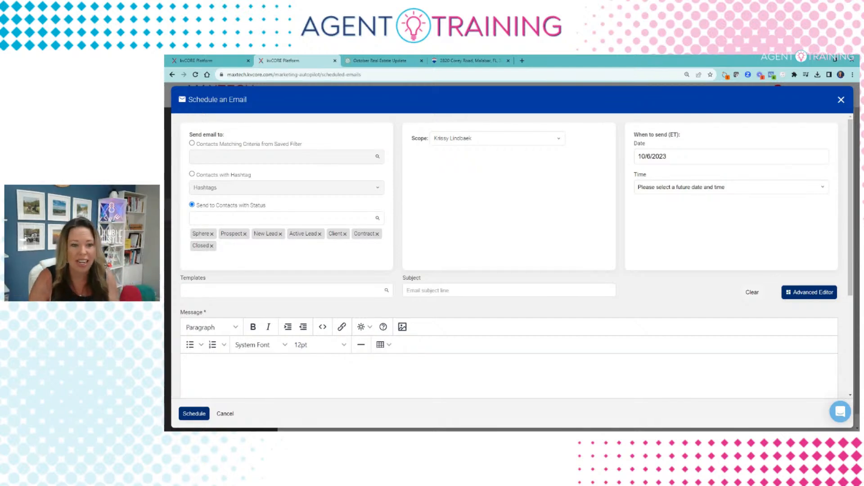
scroll(468, 239, "down", 3)
Step: Apply and review the October Newsletter template, then remove it and search templates for 'MY'
left_click(246, 219)
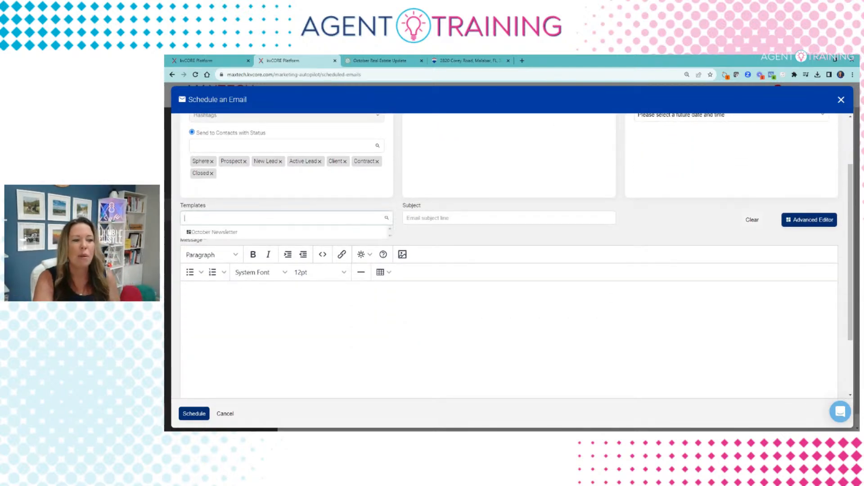
left_click(223, 233)
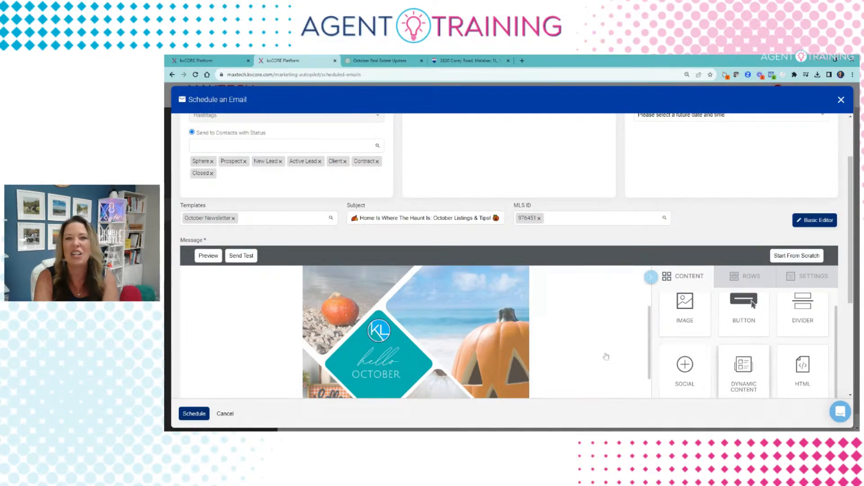
scroll(562, 354, "down", 5)
scroll(562, 354, "up", 2)
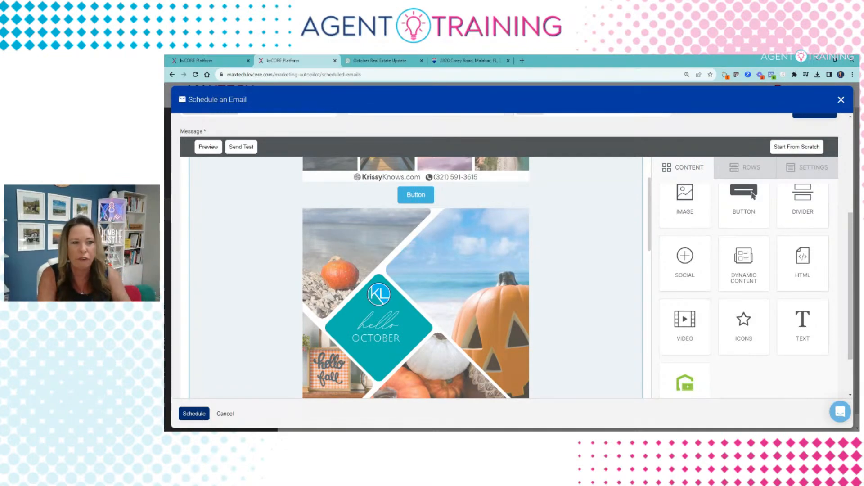
scroll(283, 176, "up", 8)
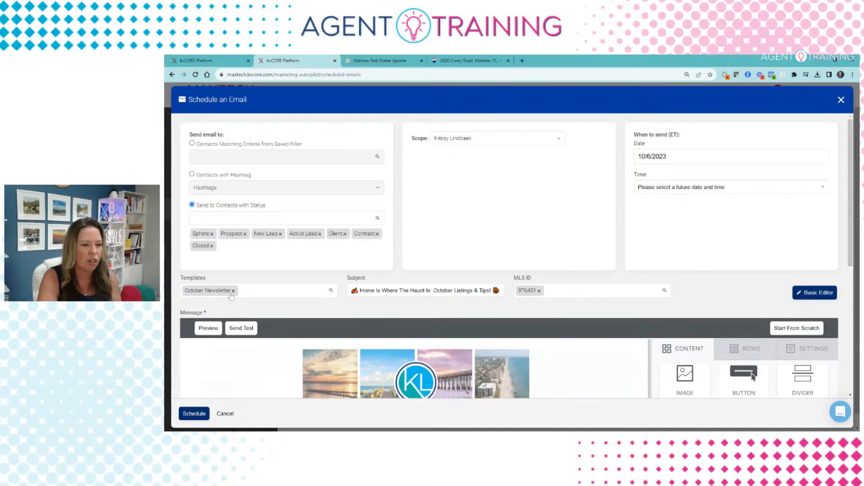
left_click(233, 291)
type("MONTH")
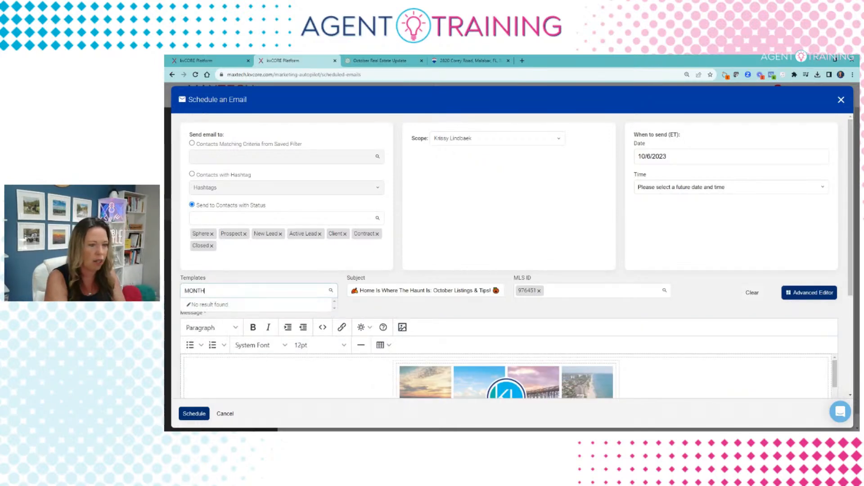
type("Y")
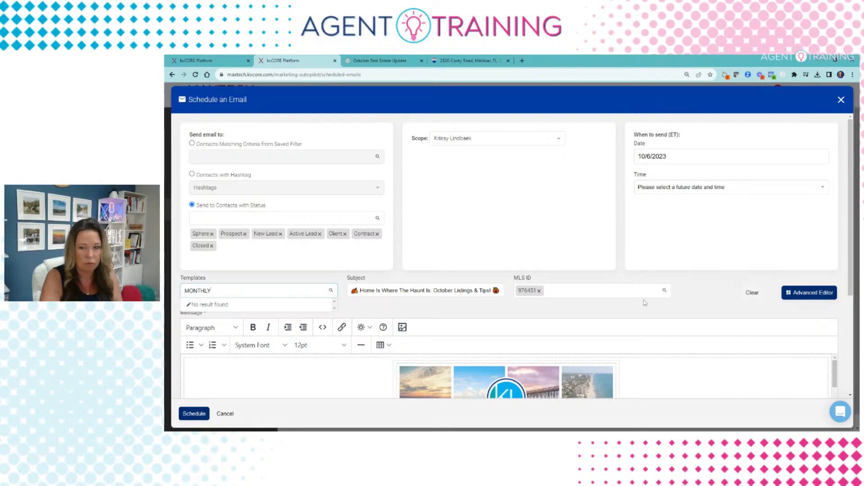
Step: Replace the template search text with 'n'
scroll(588, 303, "down", 4)
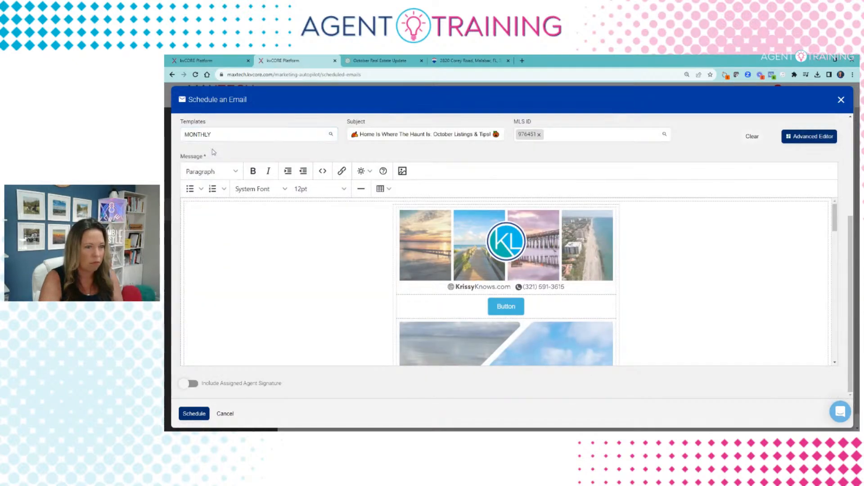
scroll(214, 152, "up", 4)
key("ctrl+a")
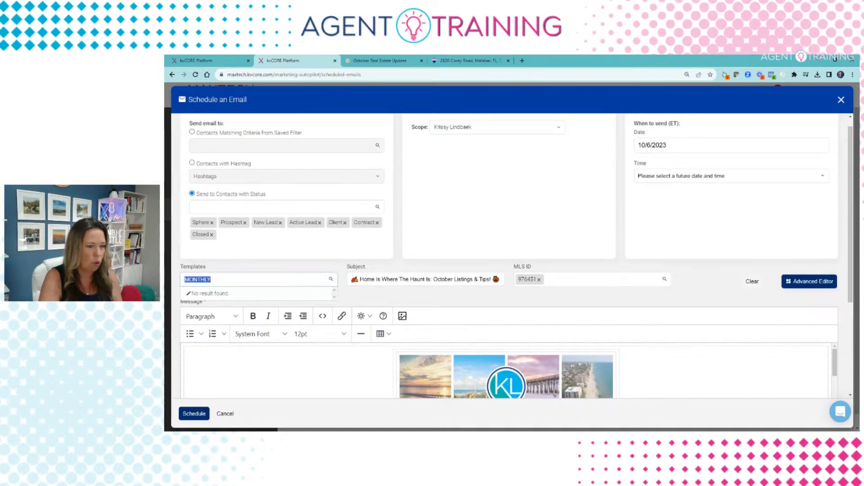
type("n")
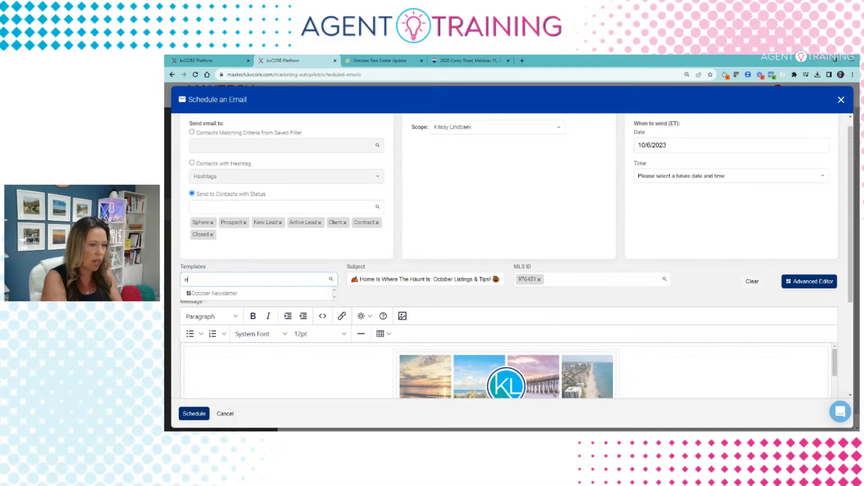
Step: Close the email form and confirm discarding the unsaved email
scroll(245, 264, "up", 1)
left_click(841, 101)
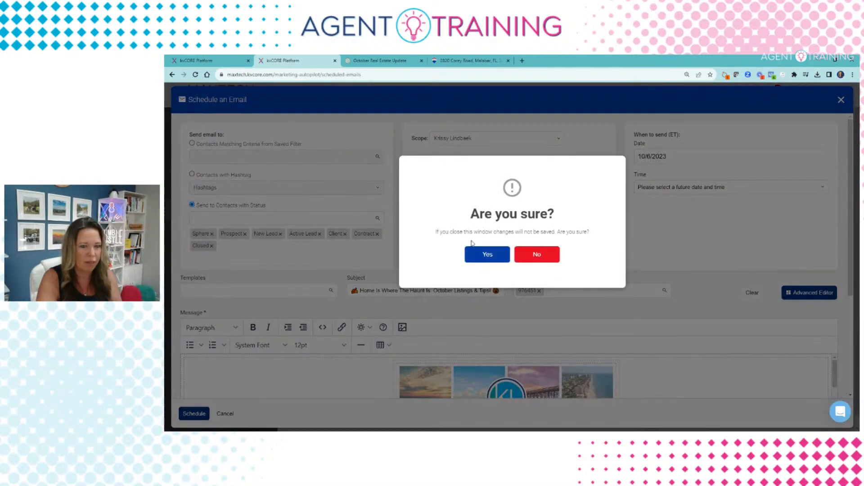
left_click(486, 256)
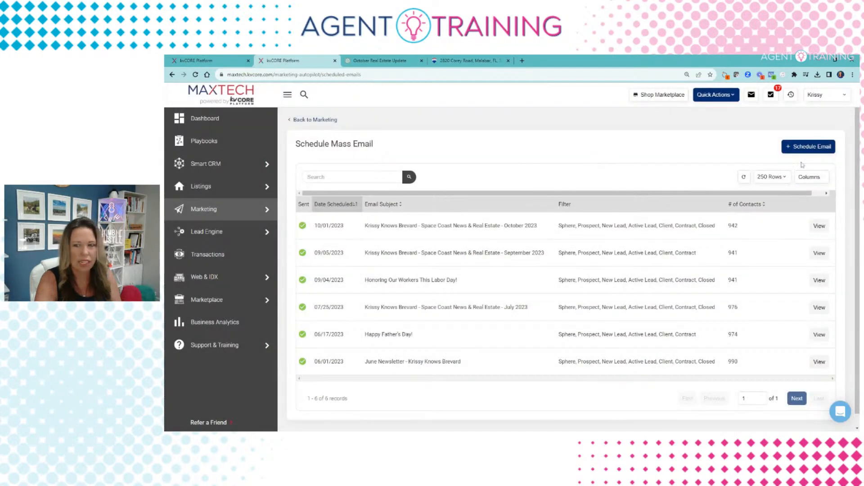
Step: Start a new email, apply and review October Newsletter, then remove the template
left_click(804, 147)
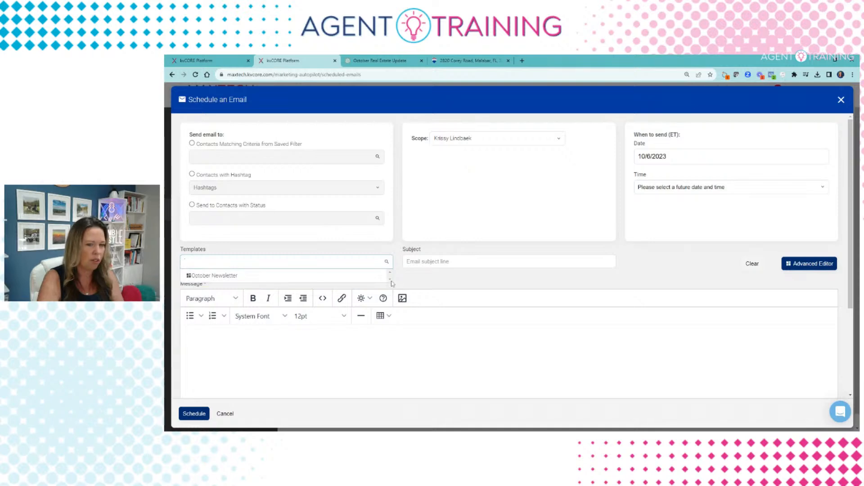
left_click(324, 275)
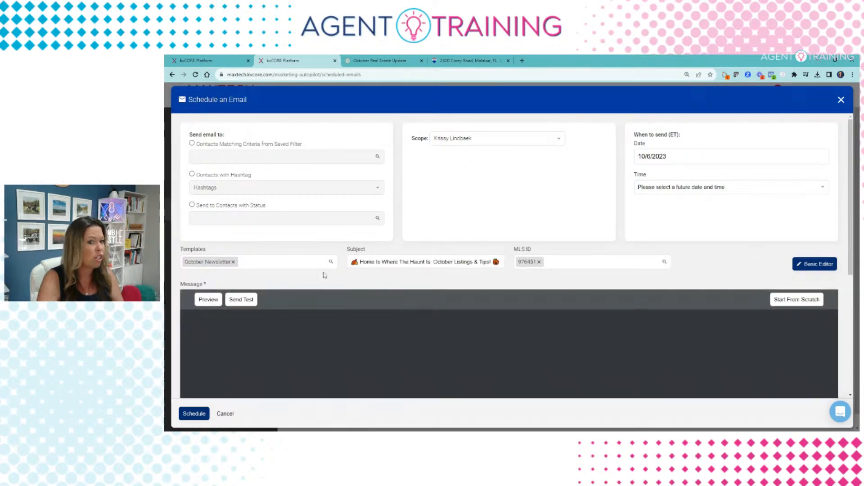
scroll(374, 249, "down", 2)
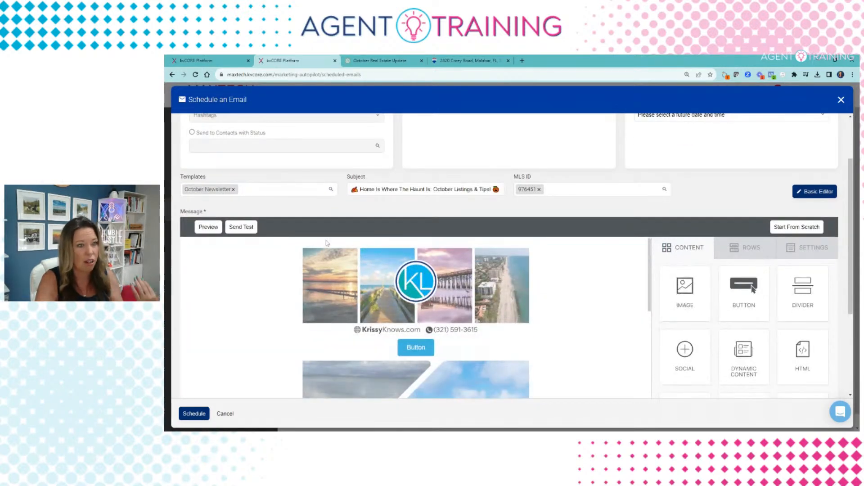
scroll(398, 309, "down", 10)
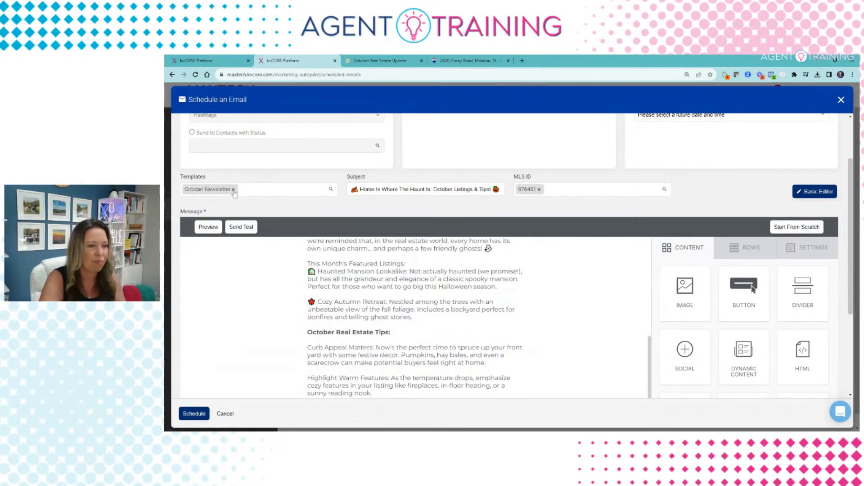
left_click(234, 190)
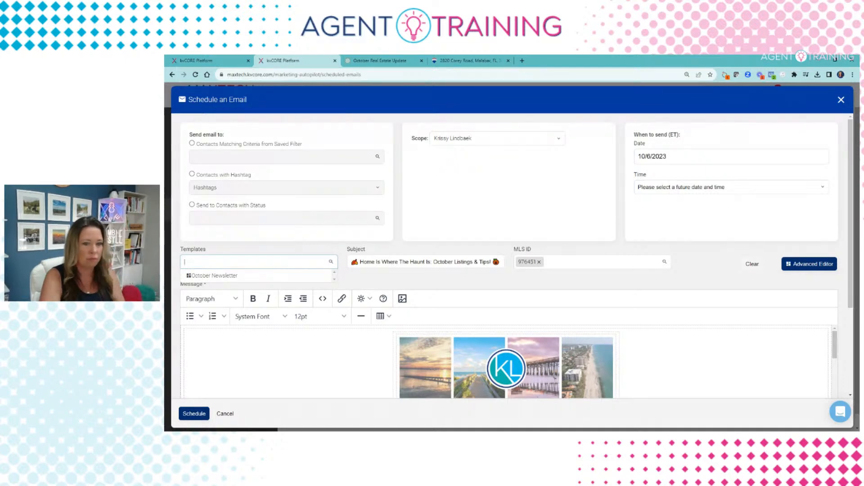
Step: Delete the subject line and remove MLS ID 976451 from the email
left_click_drag(350, 262, 501, 262)
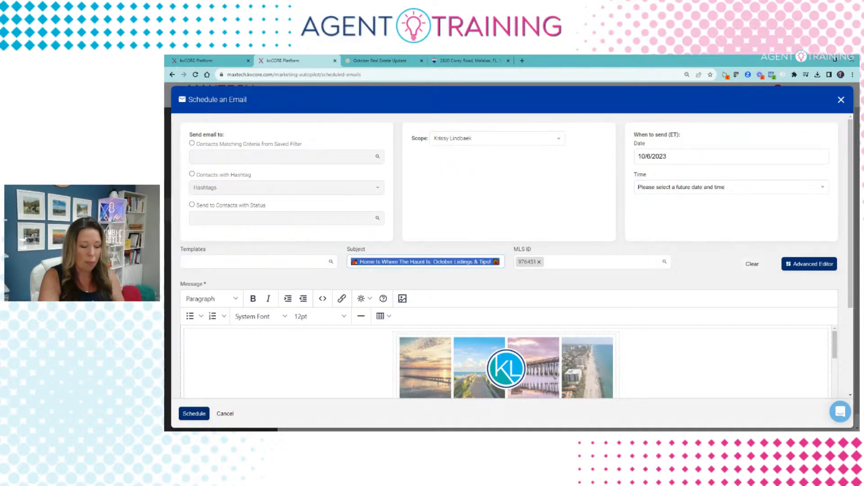
key("BackSpace")
left_click(539, 262)
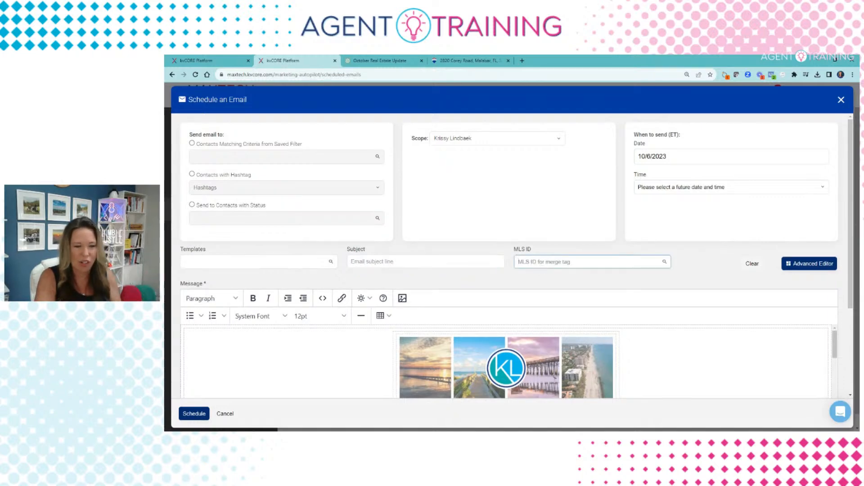
Step: Search templates for 'mONTHLY', then replace the search with 'newsle'
left_click(252, 262)
type("mONTHLY")
key("ctrl+a")
type("newsle")
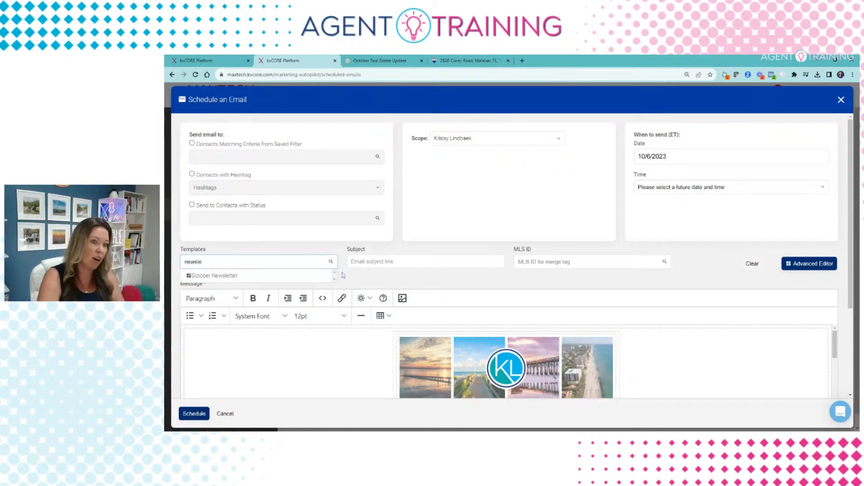
Step: Discard the unsaved email and reload the Schedule Mass Email list
left_click(841, 100)
left_click(488, 254)
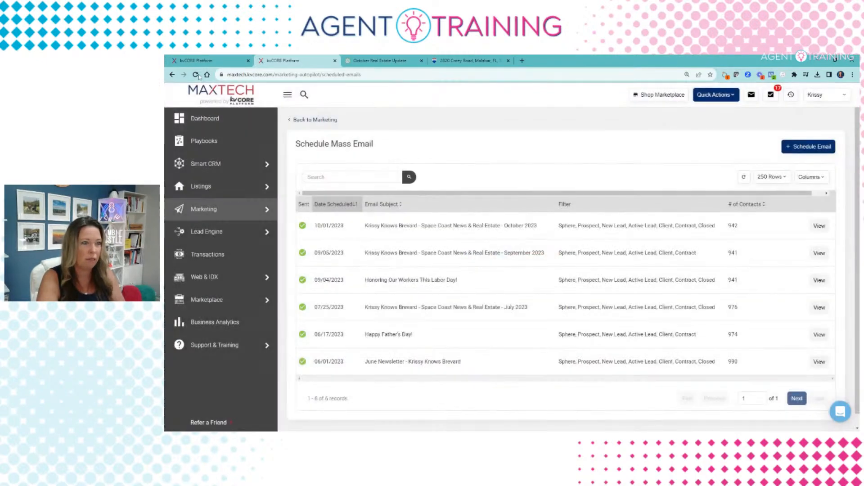
left_click(195, 74)
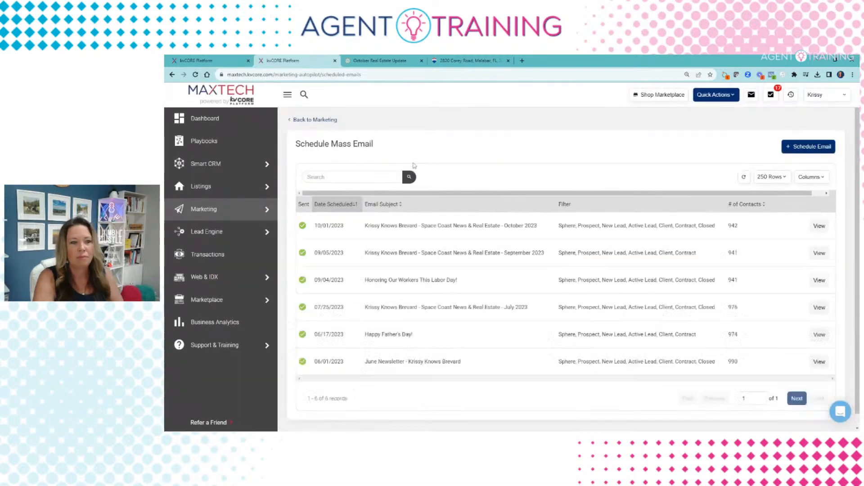
Step: Start a new email and browse the templates matching 'holiday' without choosing one
left_click(823, 149)
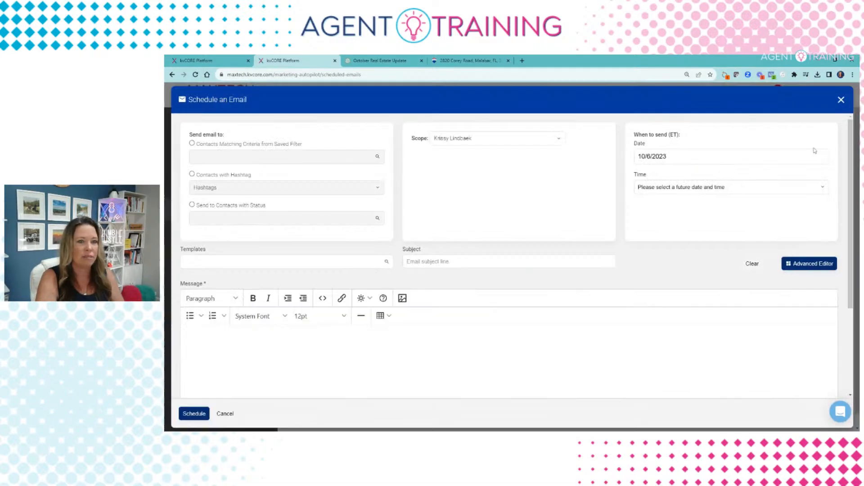
left_click(243, 261)
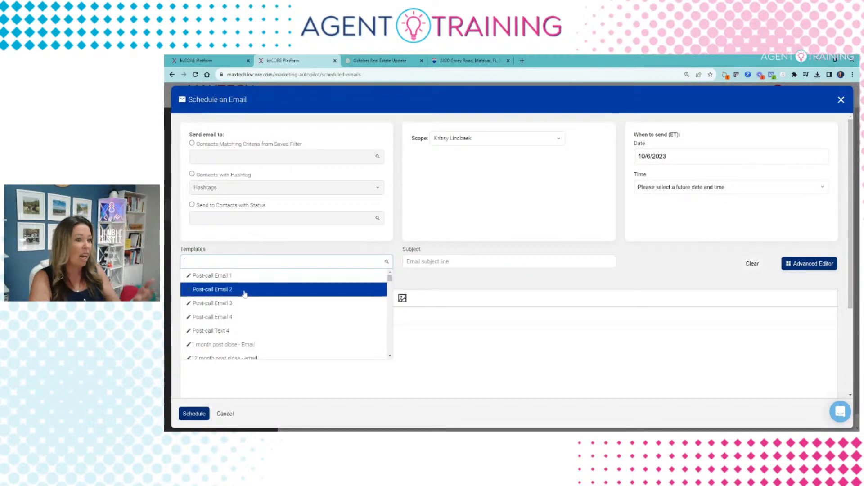
scroll(245, 295, "down", 2)
scroll(245, 295, "down", 5)
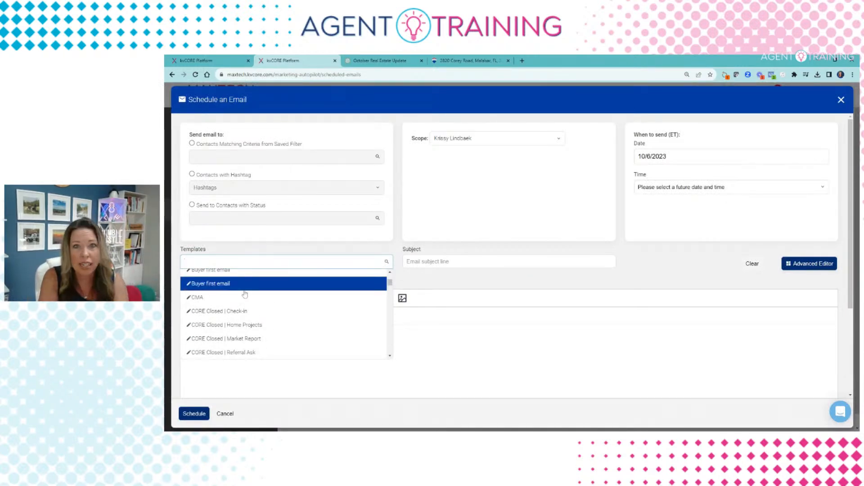
scroll(244, 294, "down", 3)
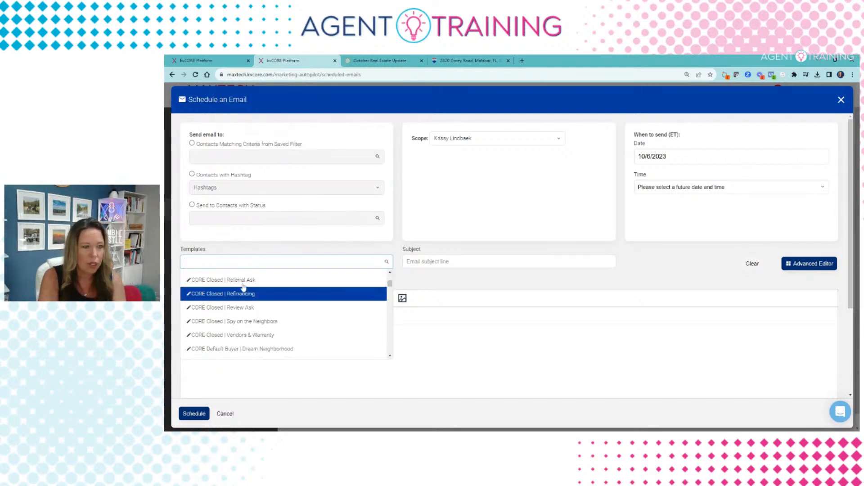
type("holiday")
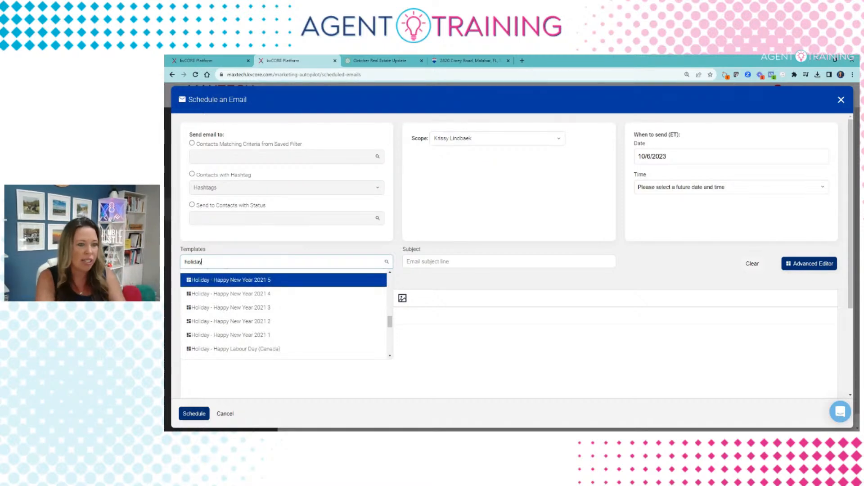
scroll(230, 310, "down", 1)
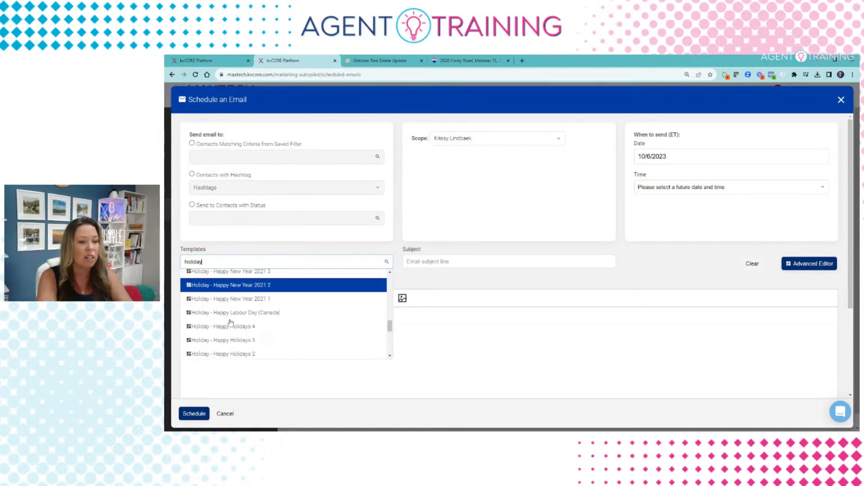
scroll(240, 321, "down", 1)
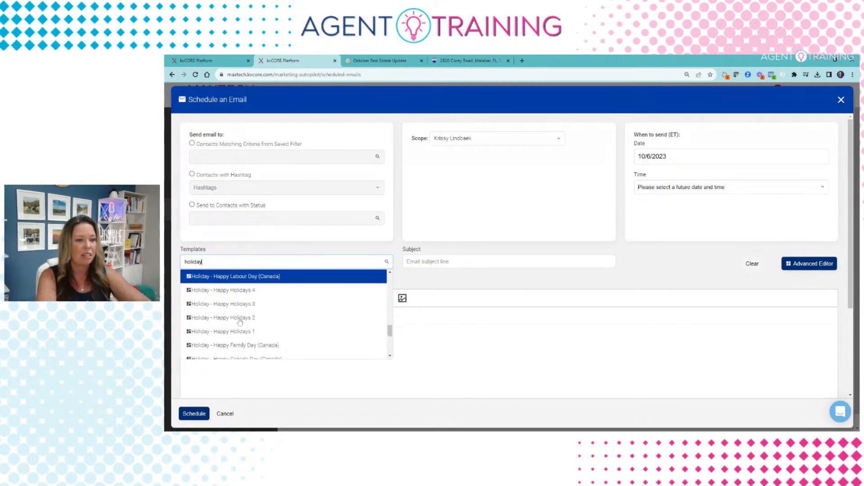
scroll(241, 331, "down", 2)
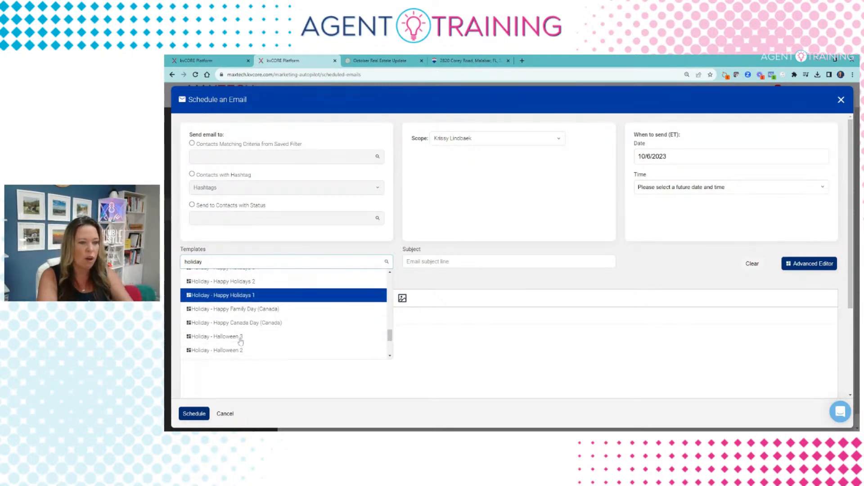
scroll(242, 331, "down", 2)
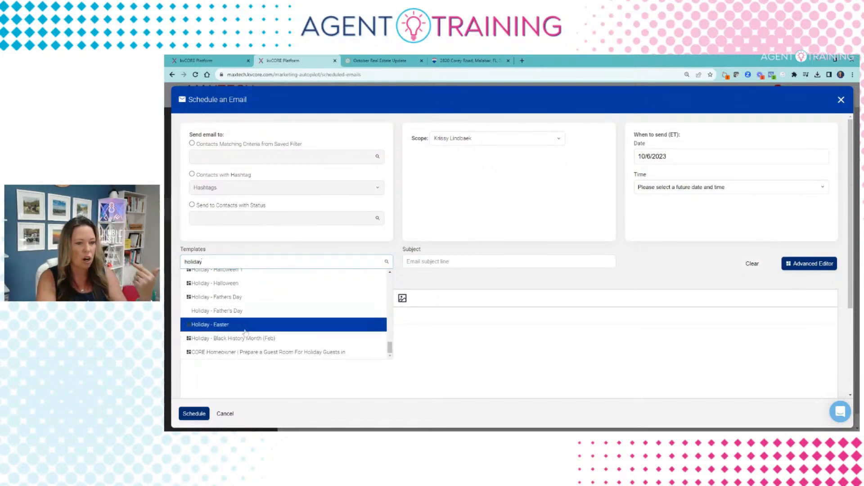
scroll(241, 335, "up", 3)
scroll(241, 335, "up", 1)
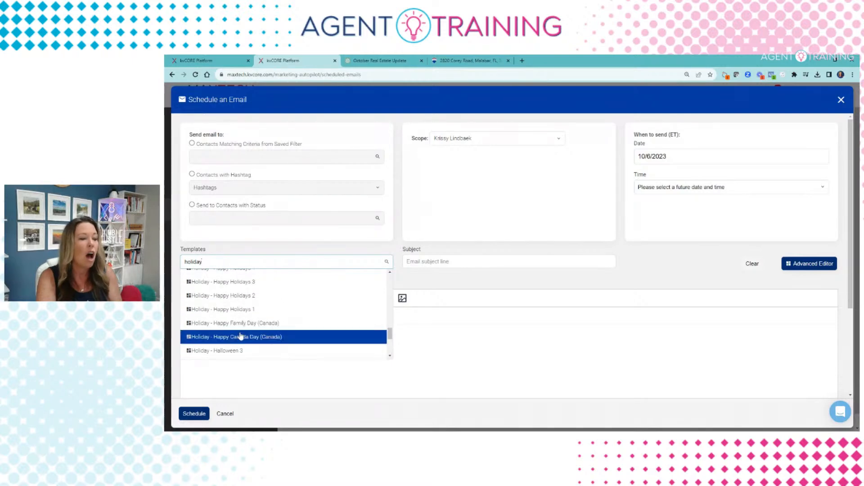
left_click(165, 350)
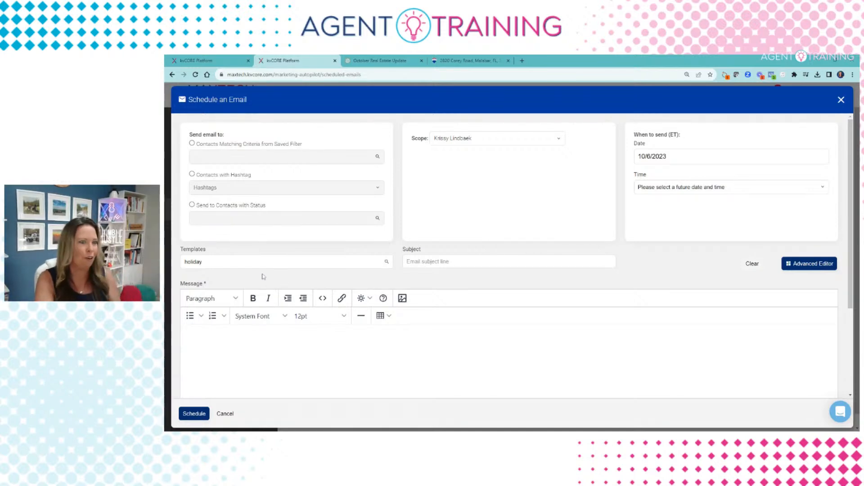
Step: Replace the template search with 'hallowee' to show the four Halloween templates
left_click(207, 262)
scroll(233, 318, "up", 1)
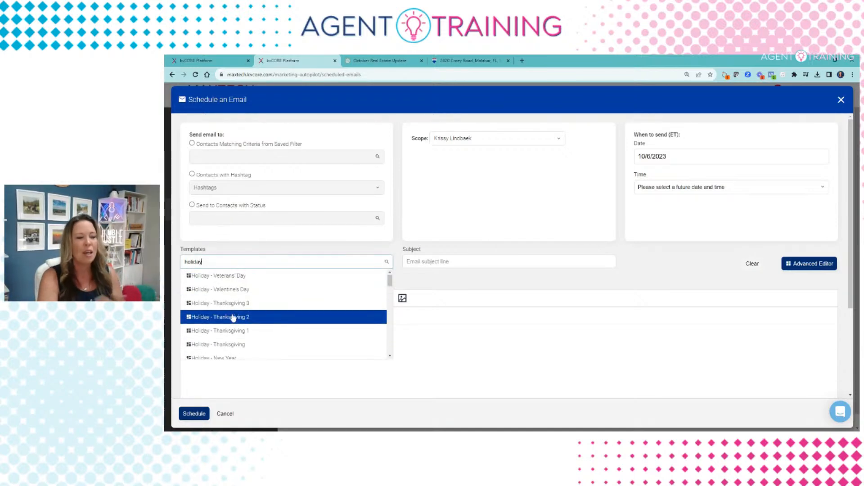
left_click_drag(203, 262, 173, 266)
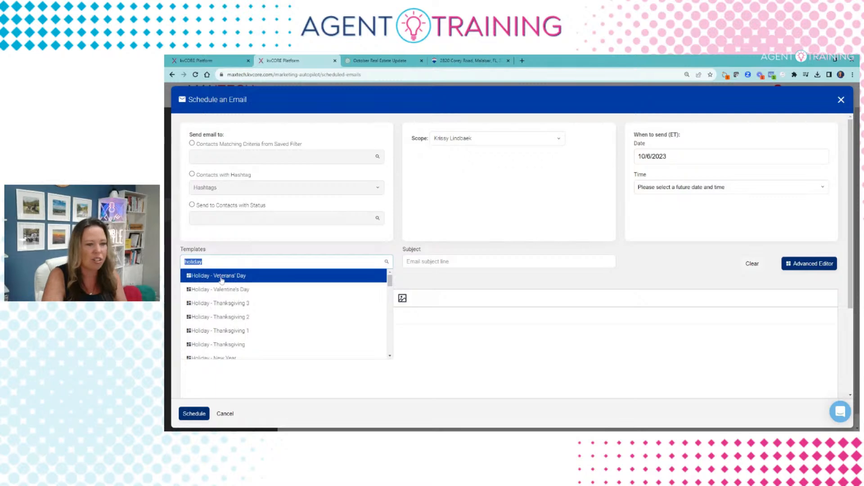
scroll(226, 300, "down", 5)
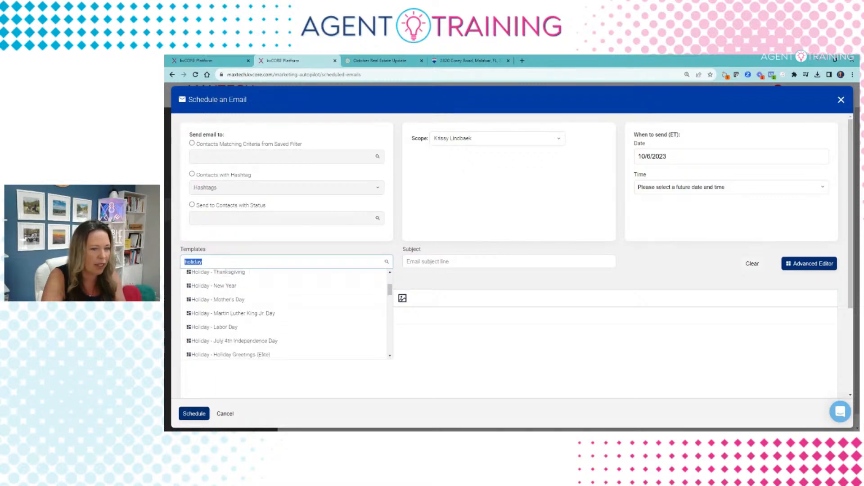
type("hallowee")
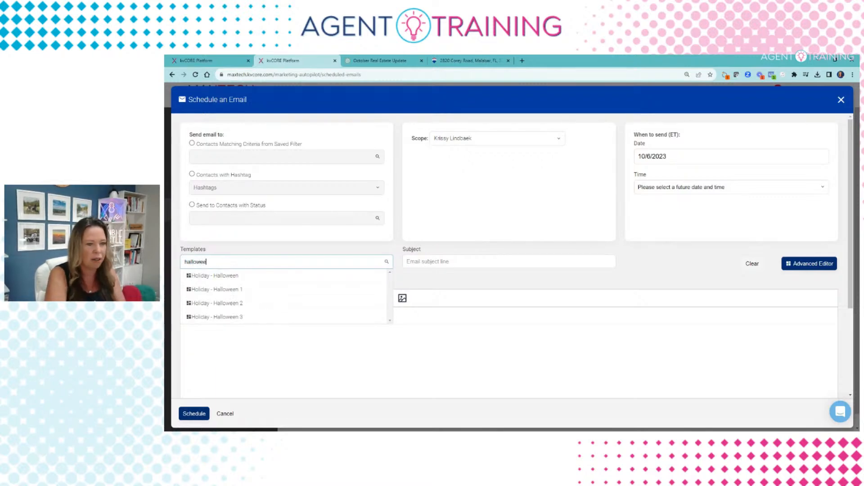
Step: Apply Holiday - Halloween, subject 'No Tricks, Just Treats in the Real Estate Market!', and review it
left_click(221, 276)
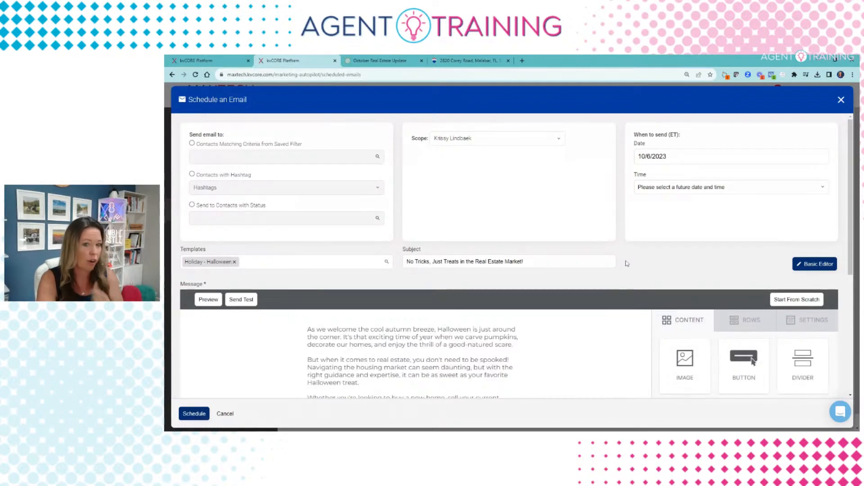
scroll(616, 286, "down", 6)
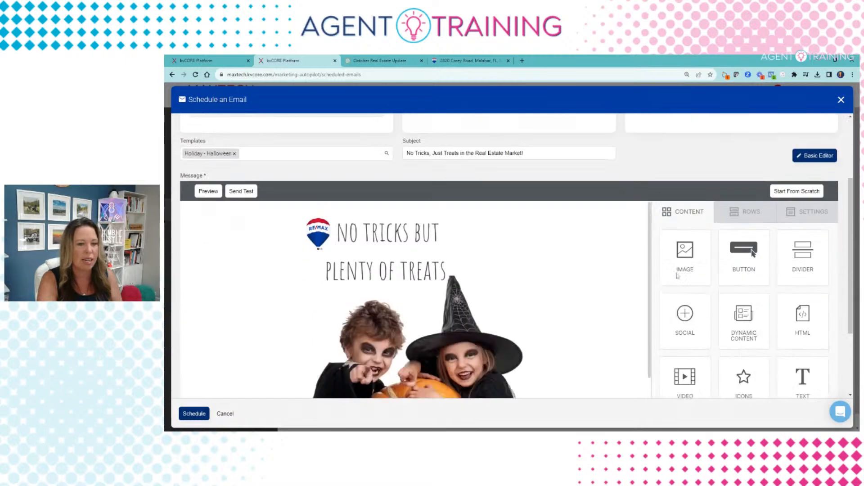
scroll(589, 296, "down", 3)
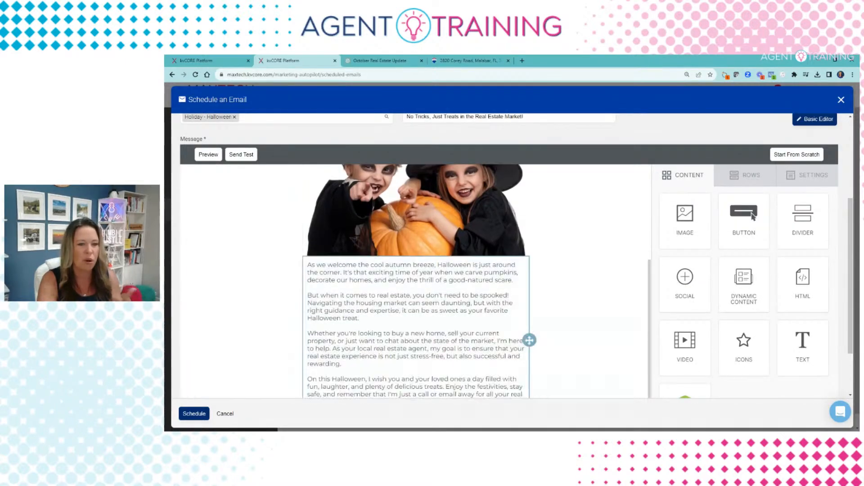
scroll(586, 270, "up", 6)
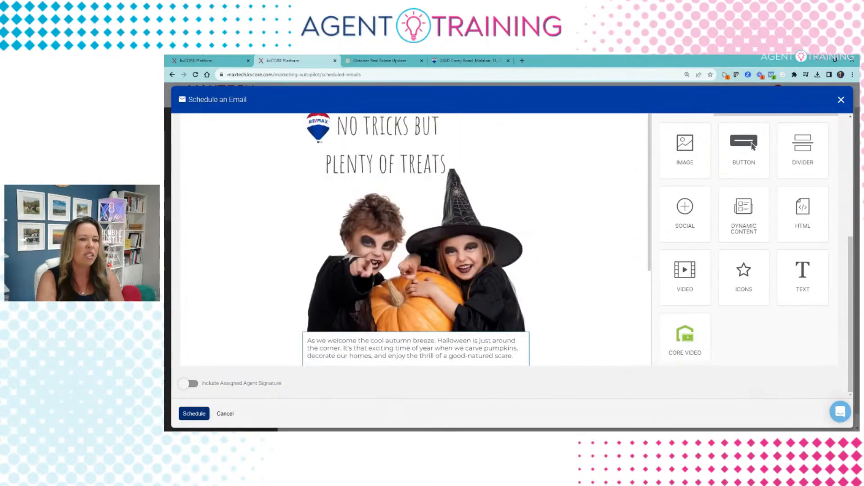
scroll(604, 271, "down", 3)
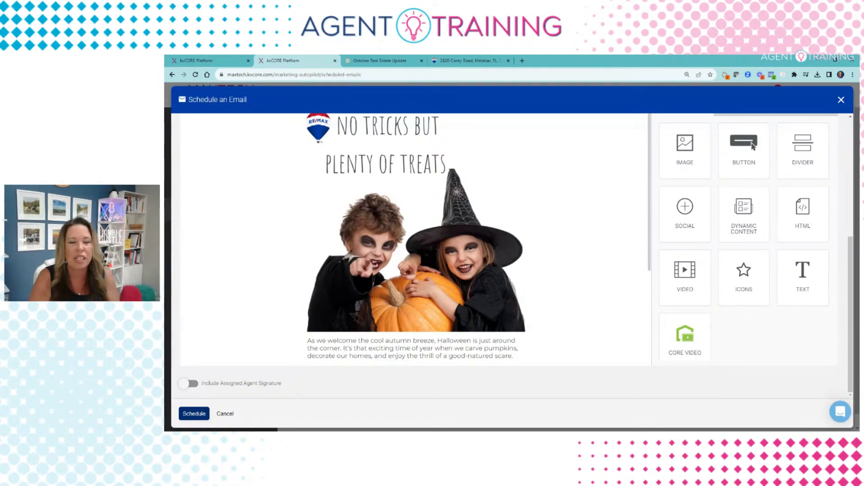
scroll(451, 247, "down", 3)
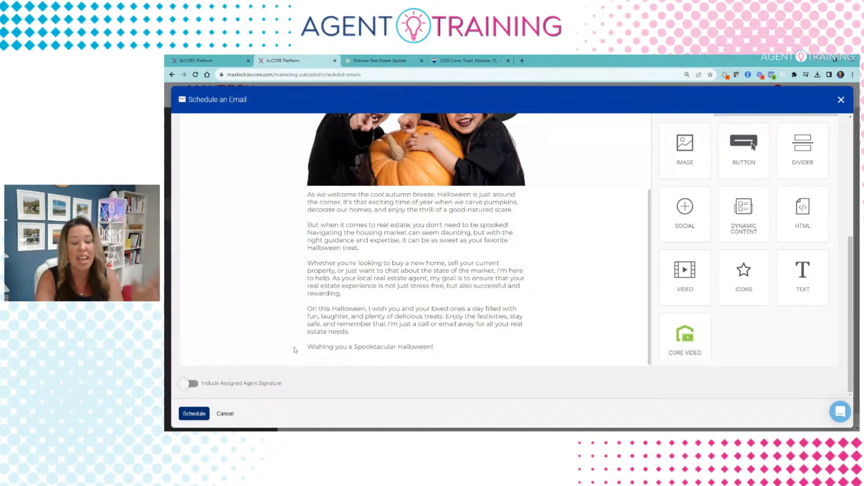
scroll(302, 249, "up", 10)
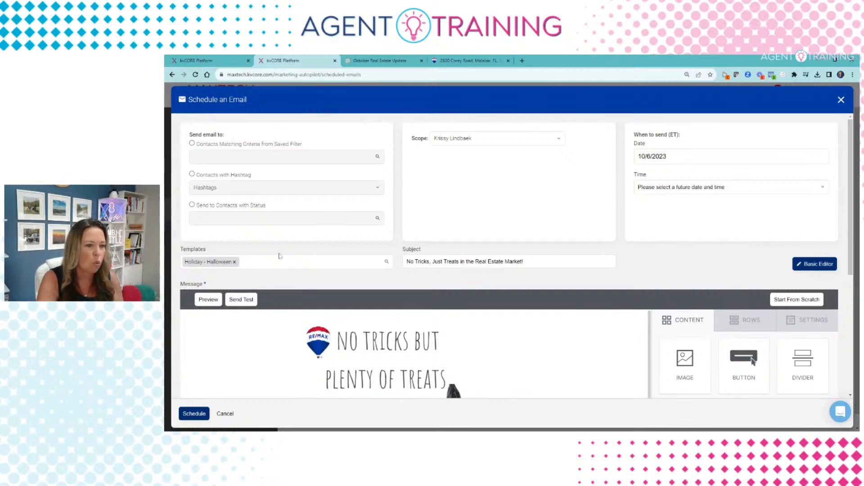
left_click(234, 262)
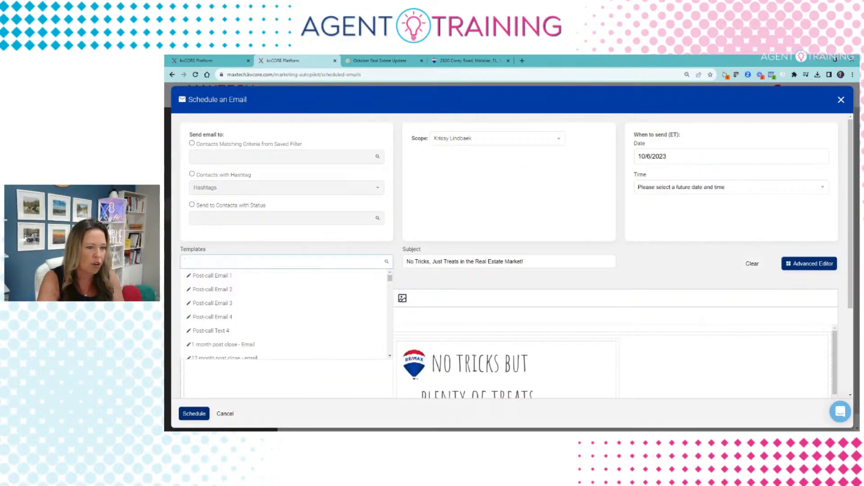
type("monthly")
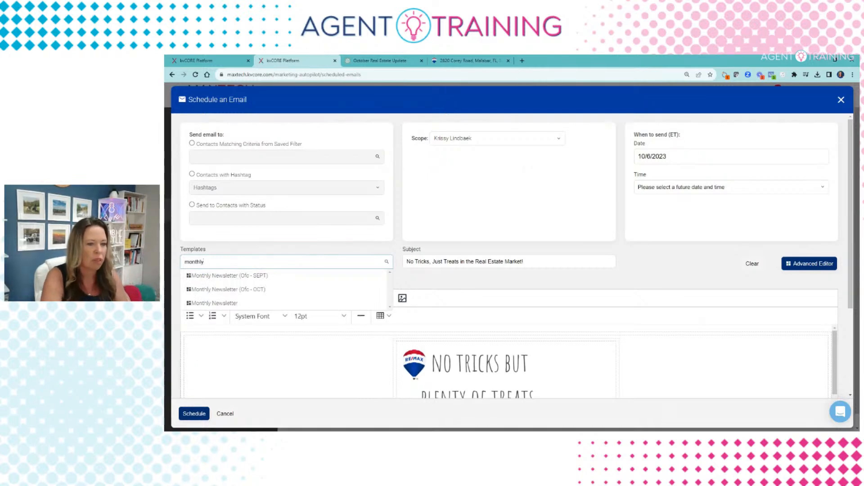
left_click(252, 289)
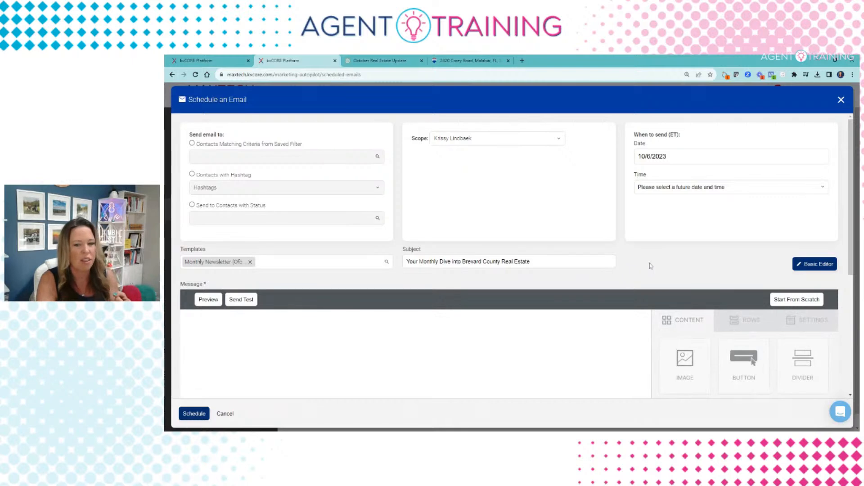
scroll(546, 312, "down", 10)
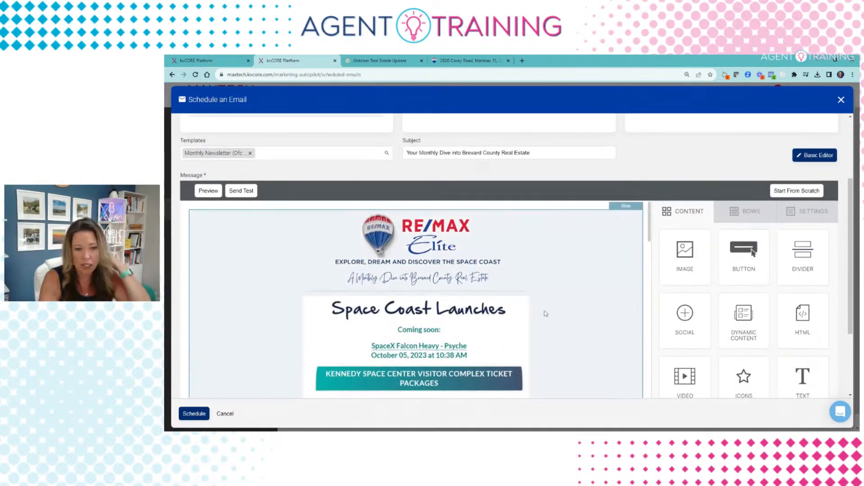
scroll(428, 316, "down", 15)
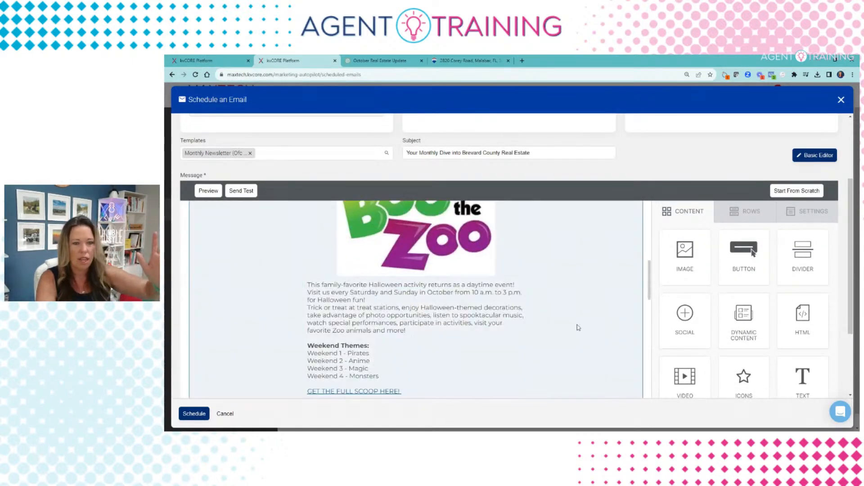
scroll(578, 327, "down", 10)
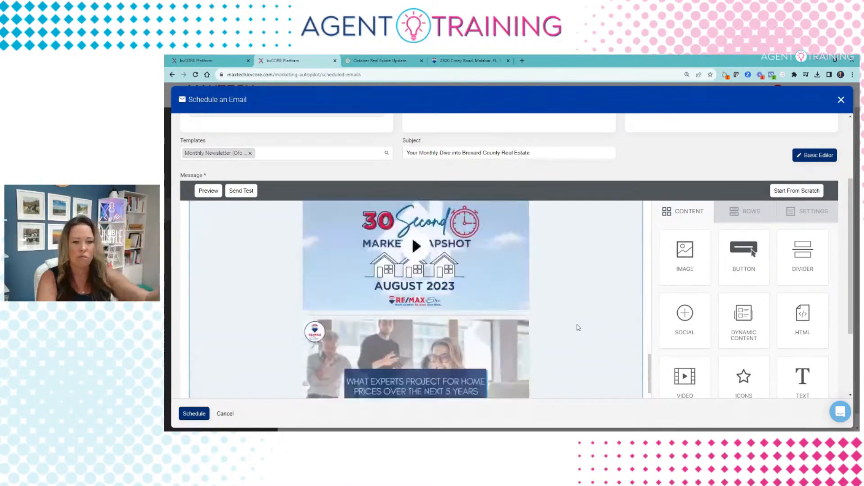
scroll(579, 327, "up", 20)
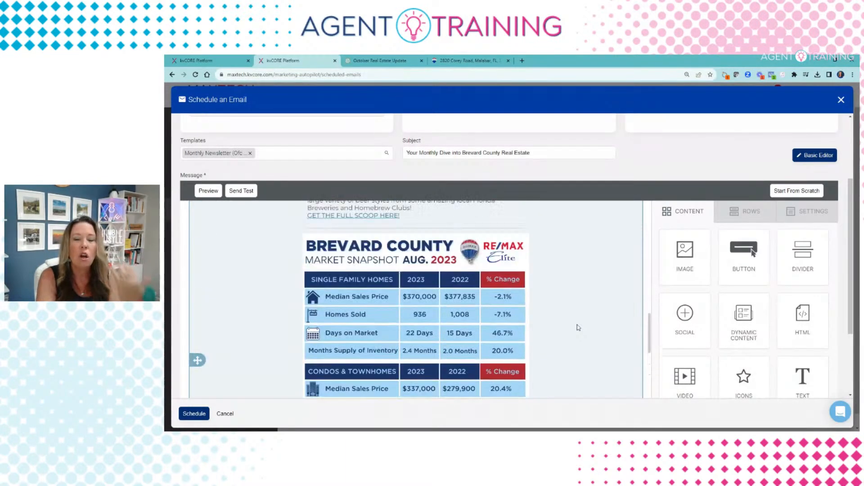
scroll(579, 328, "up", 5)
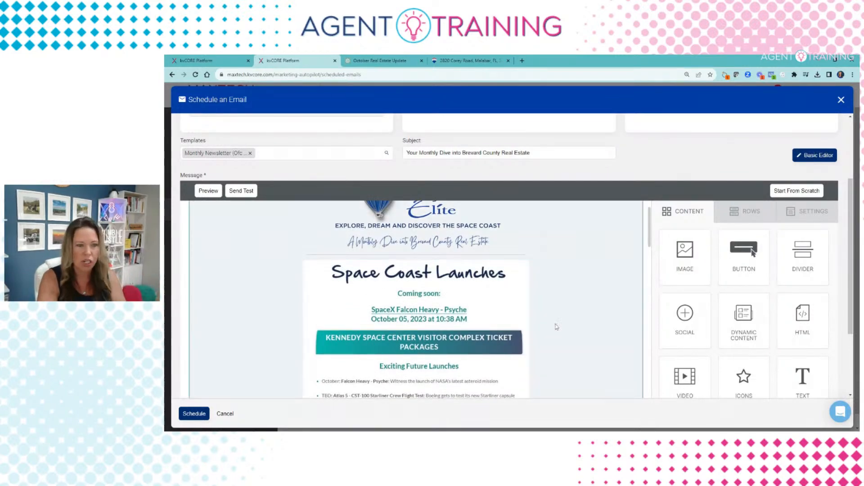
scroll(473, 342, "down", 3)
scroll(454, 337, "down", 3)
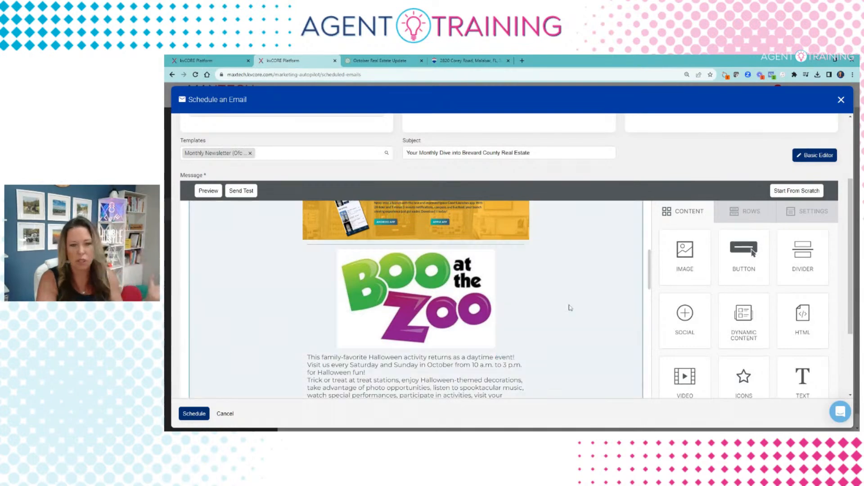
scroll(569, 305, "down", 3)
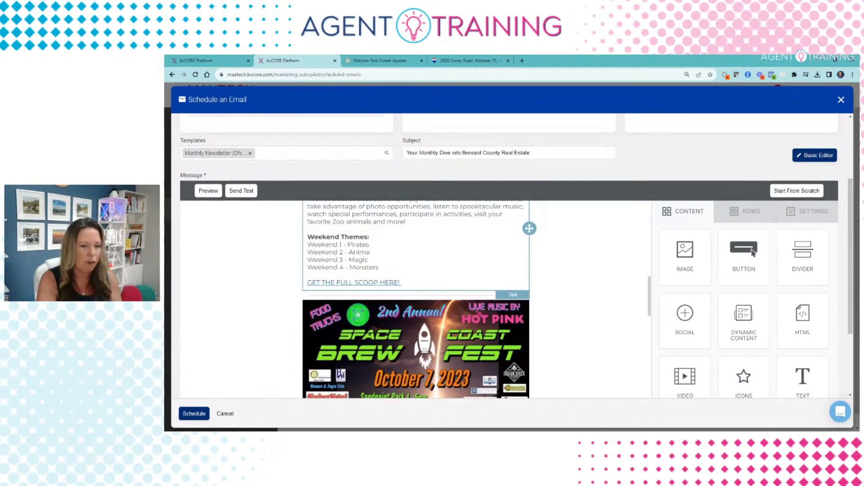
scroll(550, 303, "down", 3)
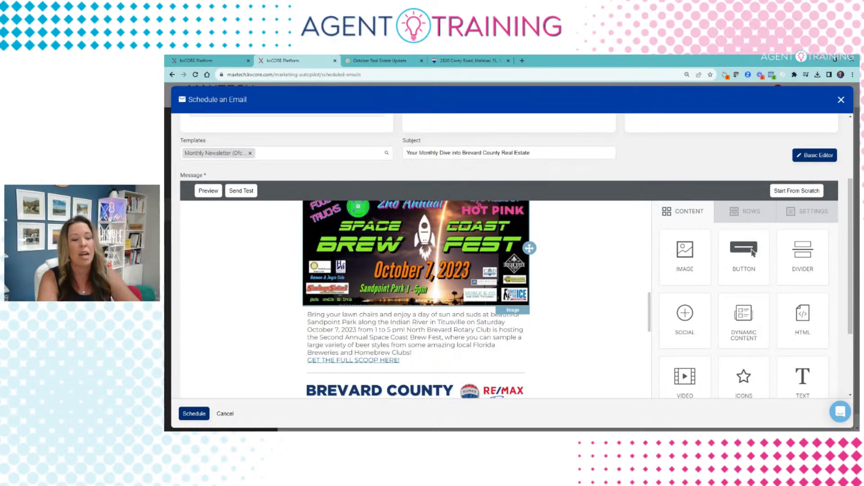
scroll(433, 263, "down", 1)
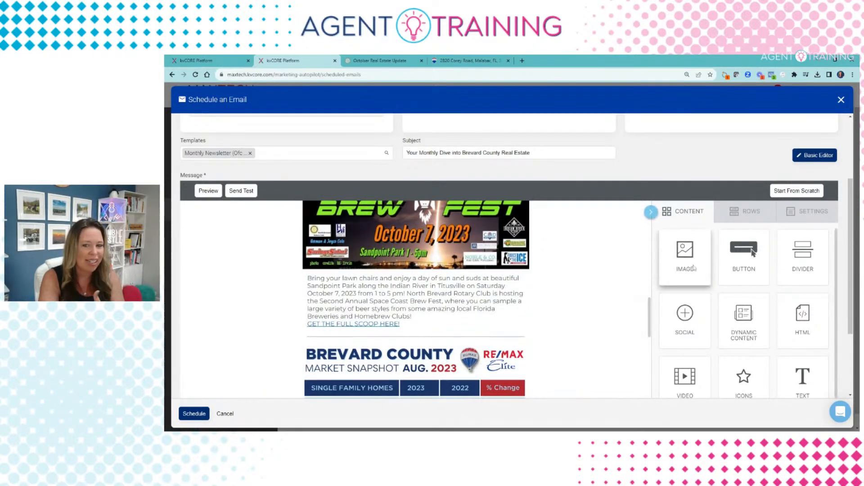
Step: Select the Brew Fest text and row, then review the Monthly Newsletter message content
left_click(445, 301)
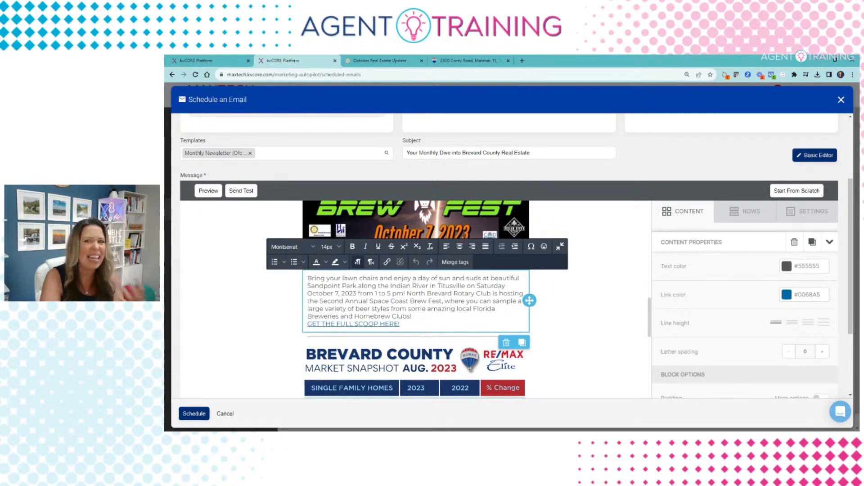
left_click(627, 308)
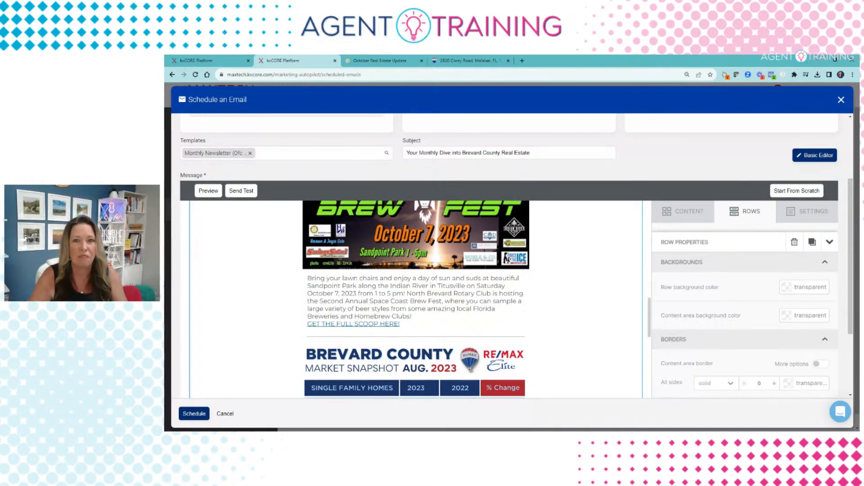
scroll(531, 302, "down", 5)
scroll(347, 324, "up", 3)
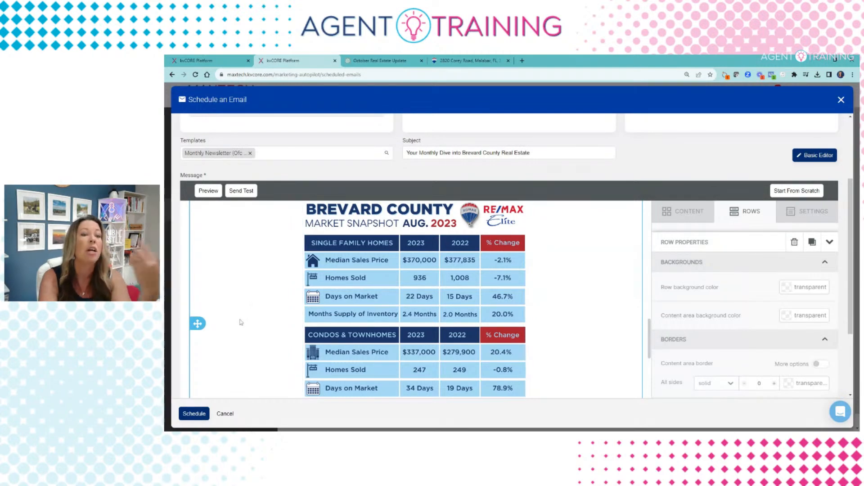
scroll(554, 367, "down", 5)
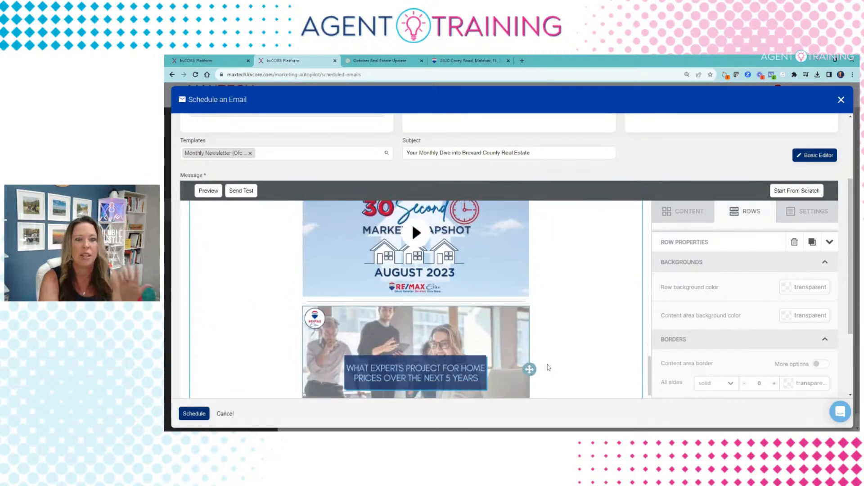
scroll(586, 337, "down", 5)
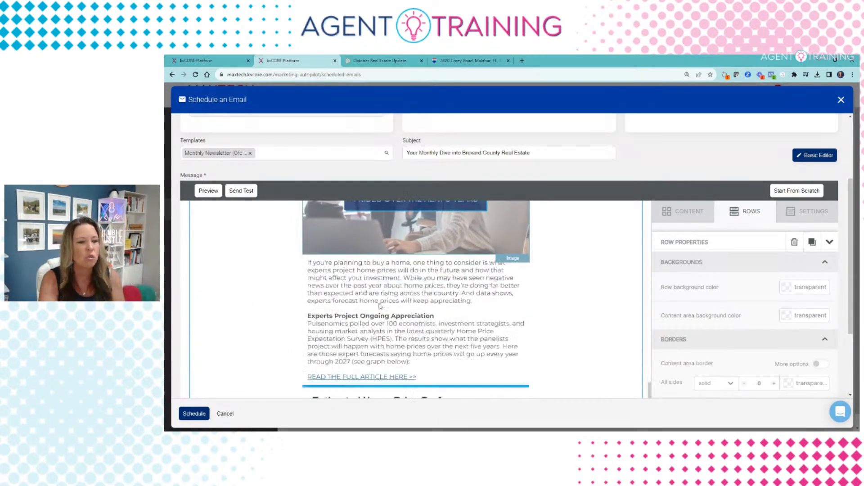
scroll(379, 319, "down", 10)
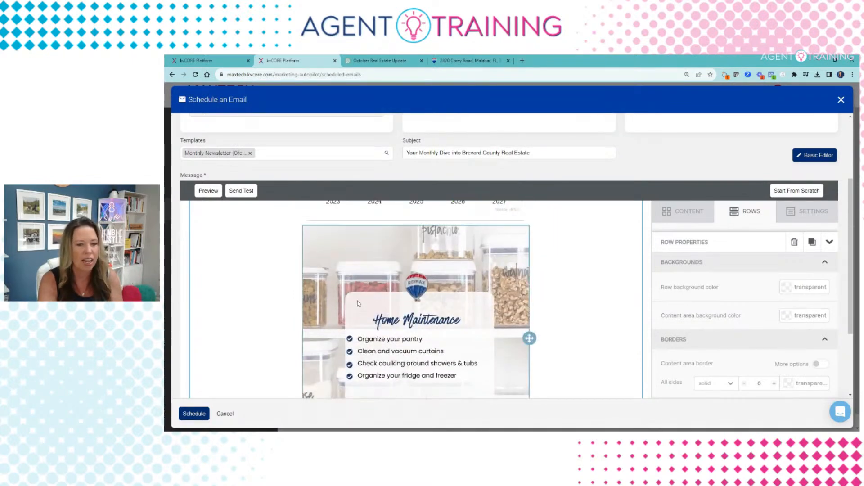
scroll(380, 319, "down", 3)
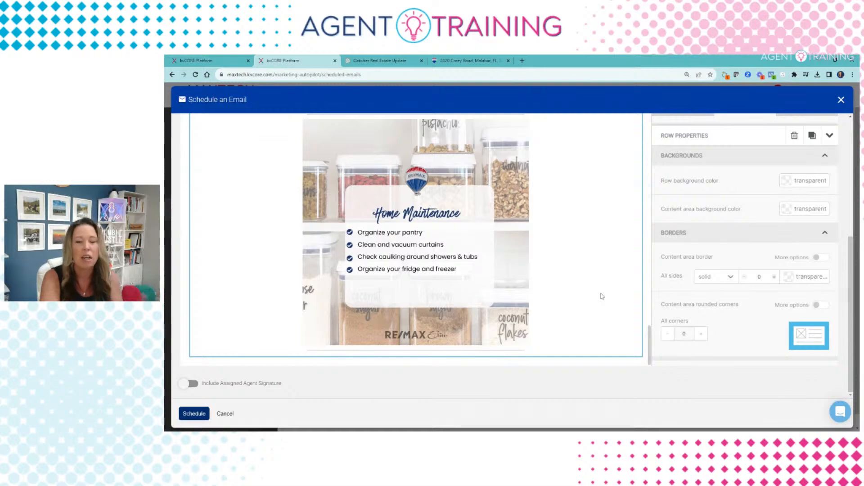
scroll(602, 296, "up", 10)
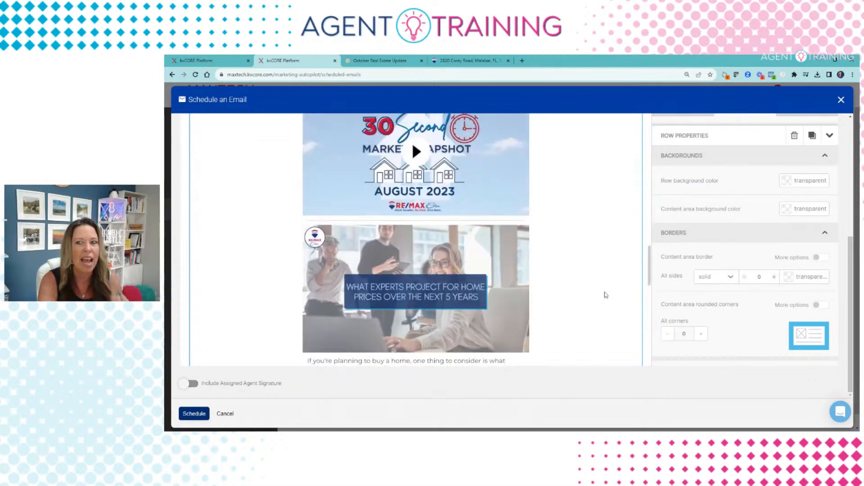
scroll(569, 212, "up", 10)
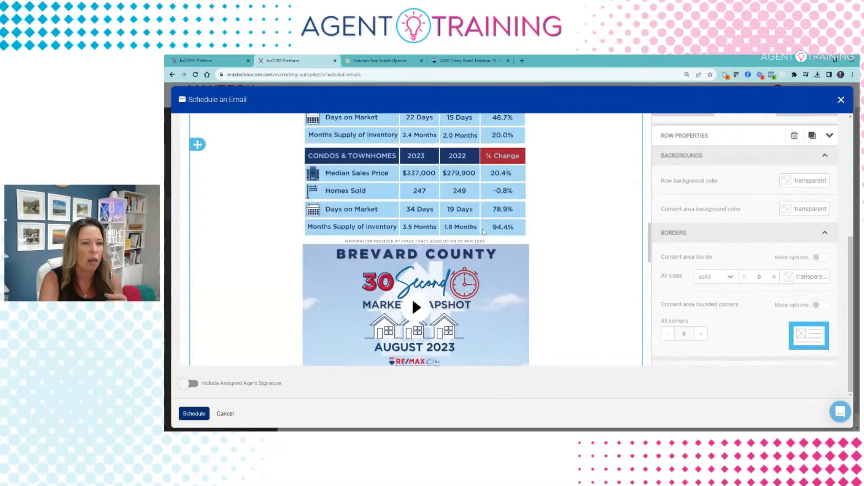
scroll(484, 233, "up", 10)
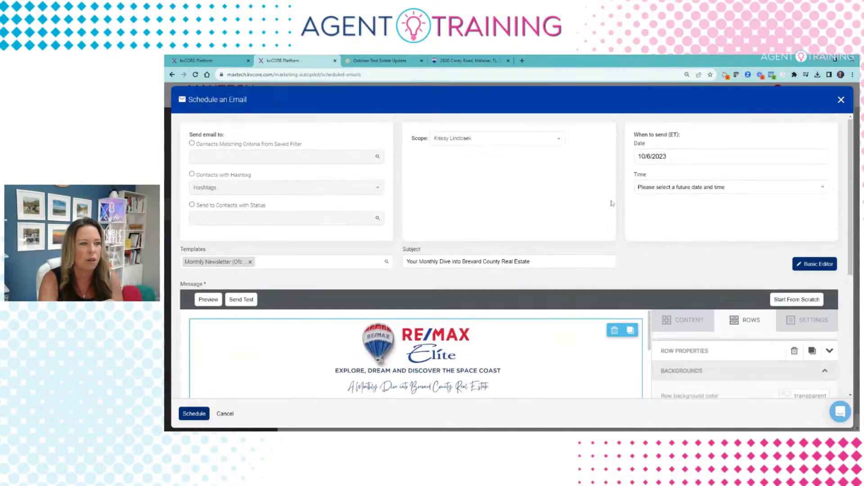
Step: Replace the office newsletter with the Monthly Newsletter template found by searching 'monthly'
left_click(249, 262)
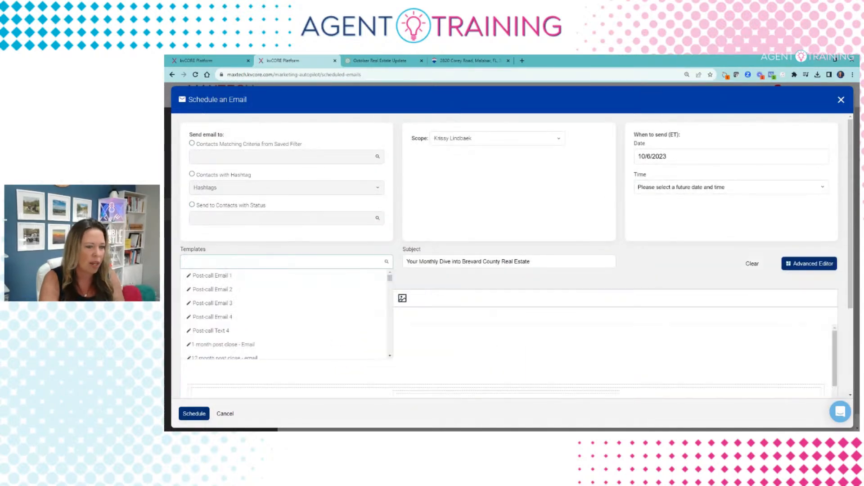
type("monthly")
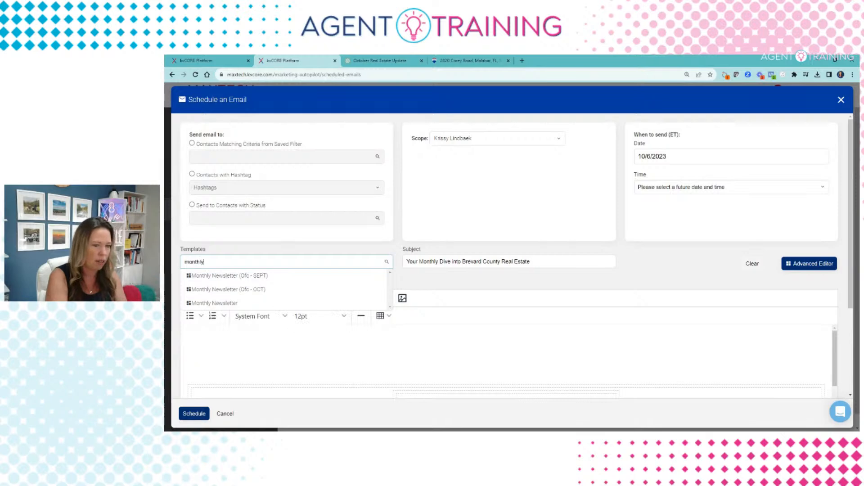
left_click(227, 303)
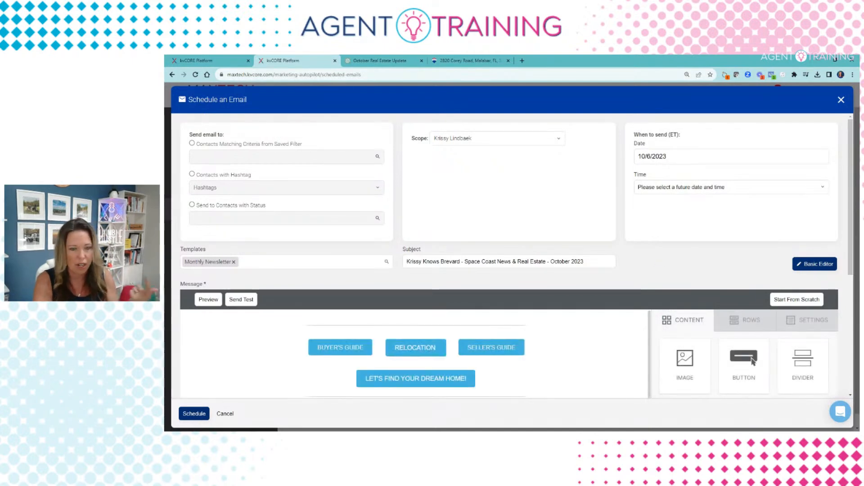
Step: Select the Relocation button in the newsletter, then dismiss the text formatting options
scroll(311, 345, "down", 3)
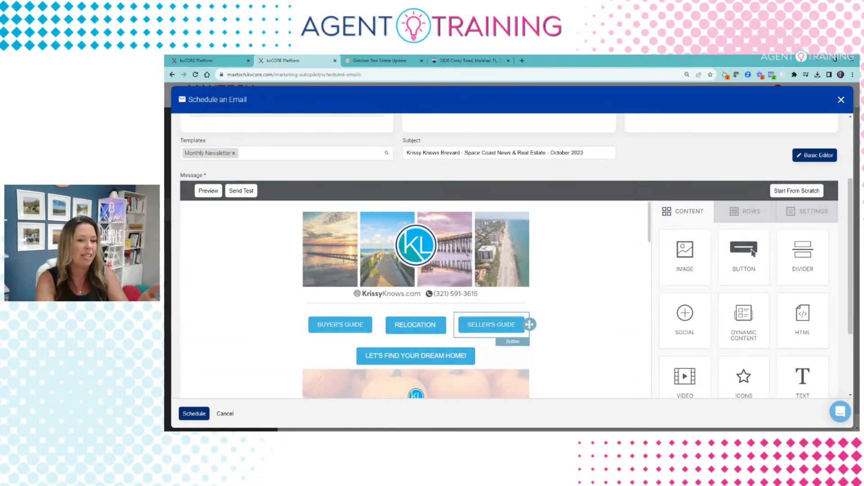
left_click(393, 332)
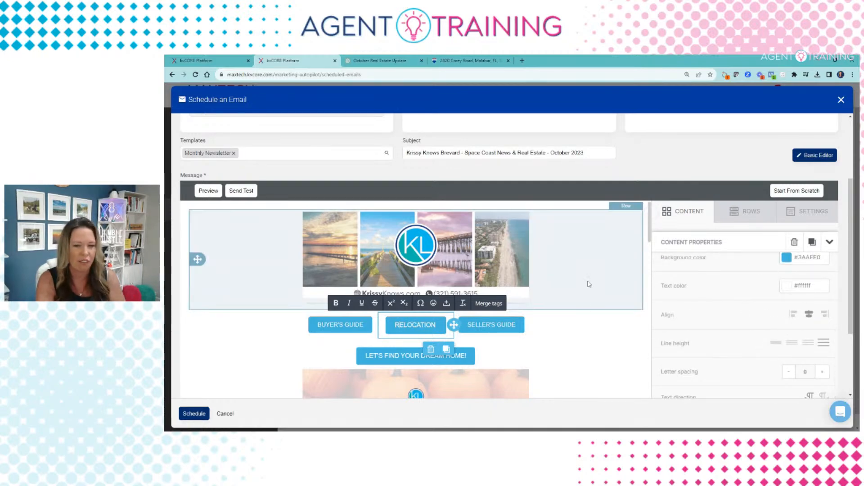
left_click(649, 317)
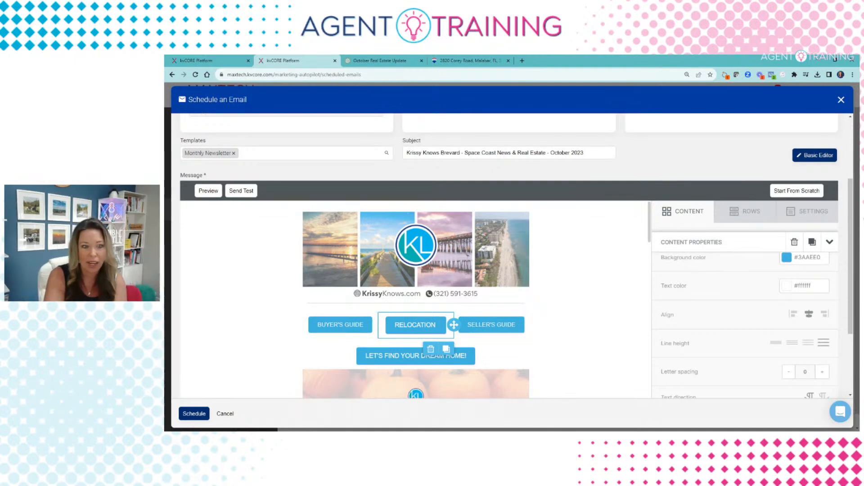
Step: Review the Melbourne, FL listing and market snapshot video blocks
scroll(380, 330, "down", 1)
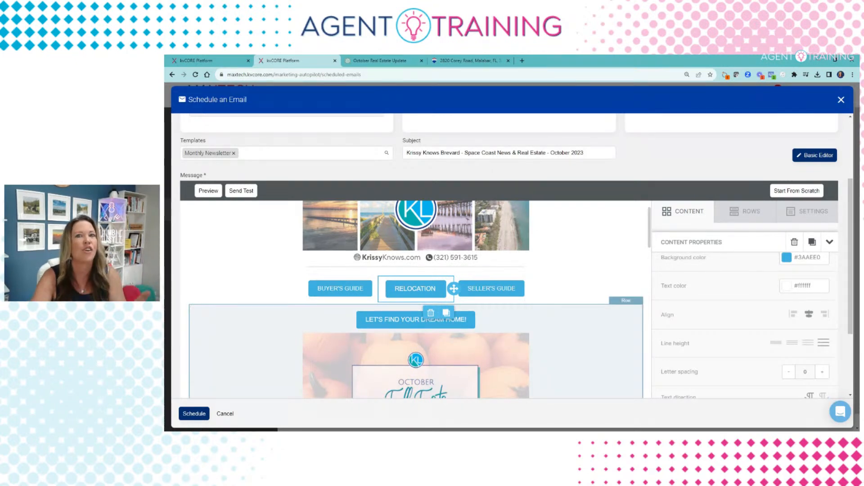
scroll(603, 329, "down", 3)
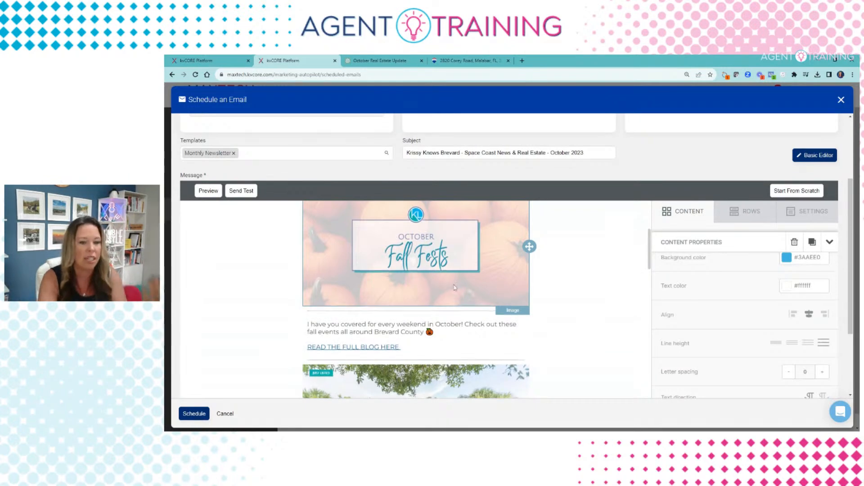
scroll(402, 271, "down", 4)
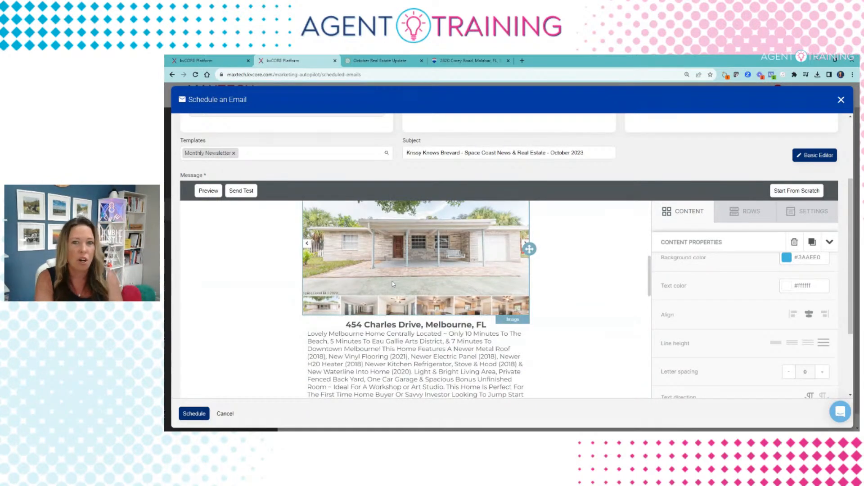
scroll(393, 284, "up", 2)
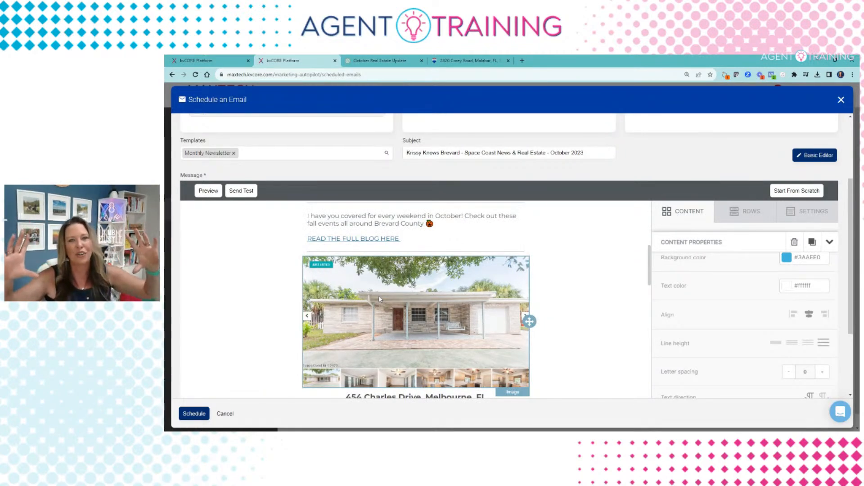
scroll(379, 295, "down", 3)
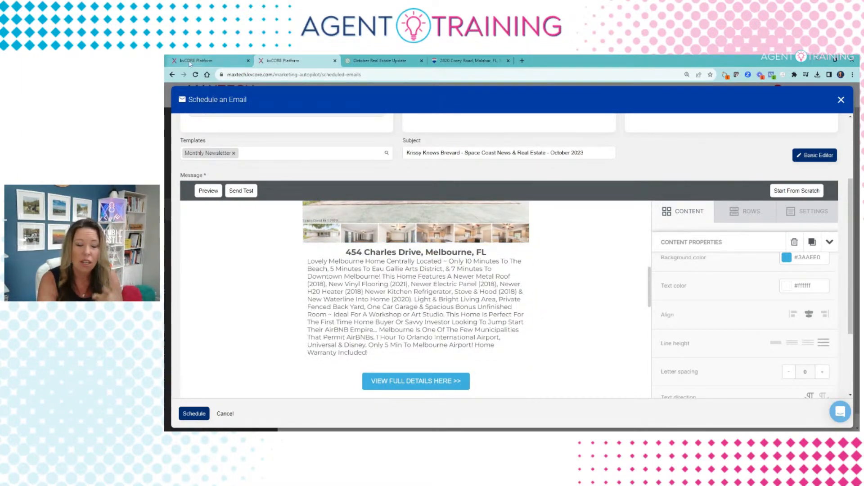
scroll(416, 311, "down", 2)
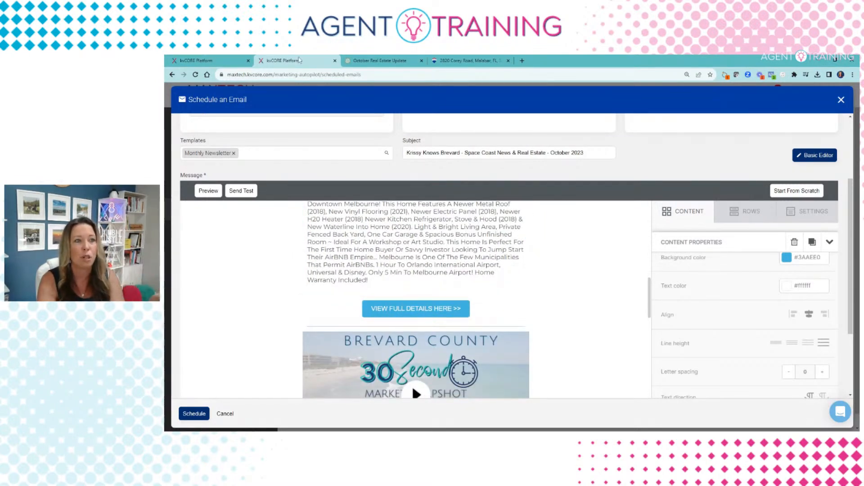
left_click(207, 60)
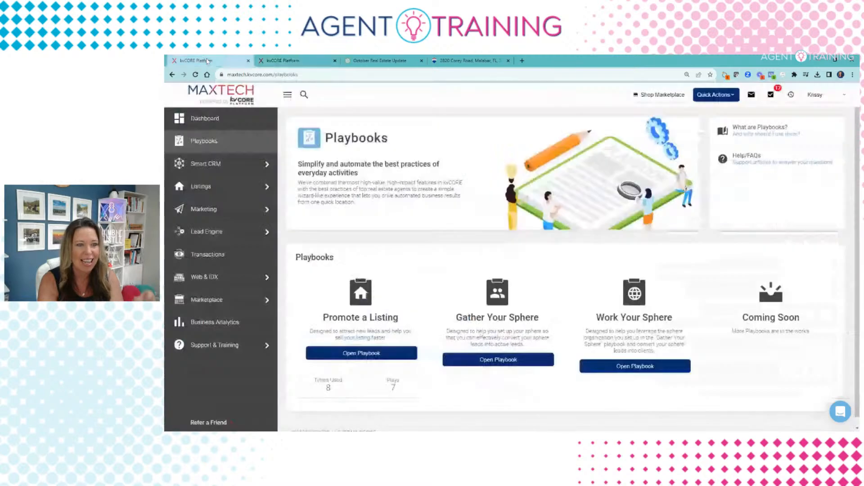
scroll(378, 231, "down", 1)
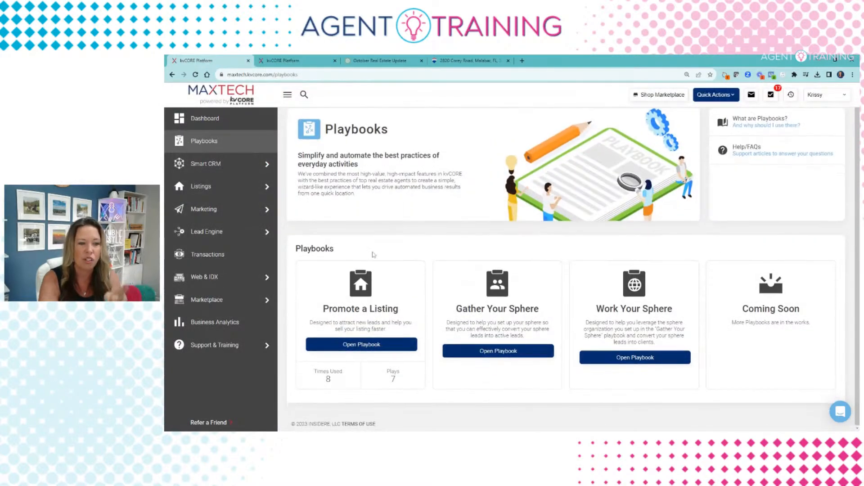
left_click(374, 345)
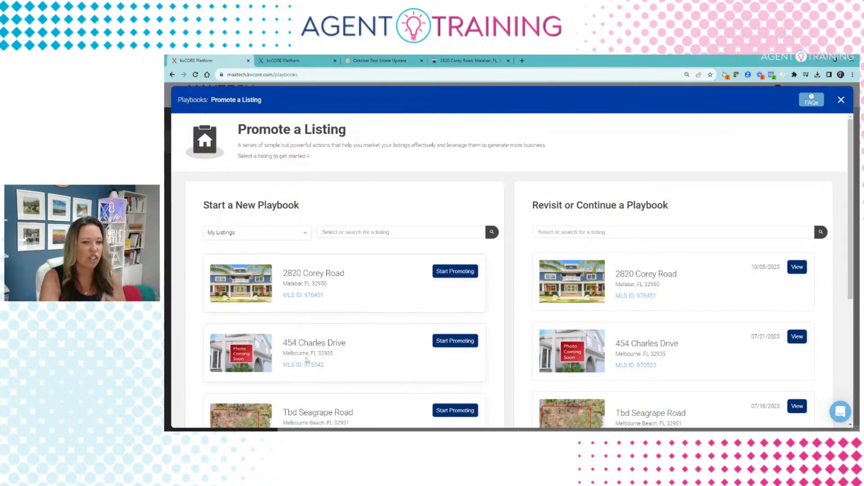
left_click(469, 275)
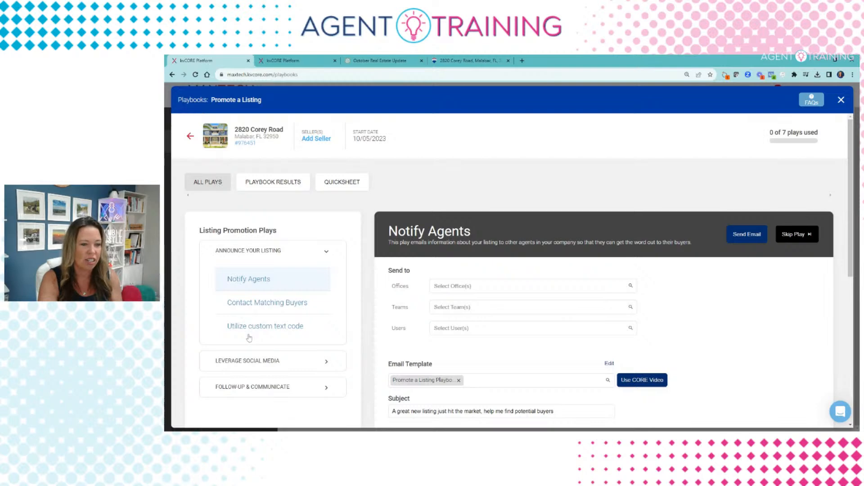
scroll(283, 313, "down", 2)
left_click(290, 297)
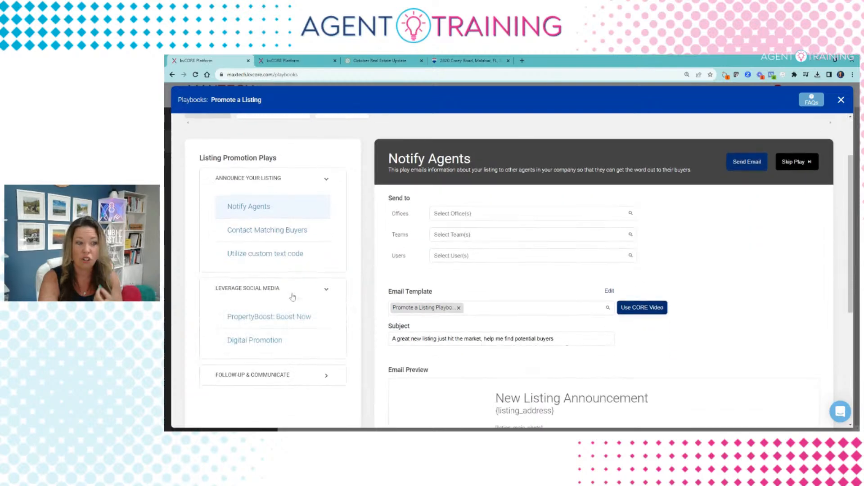
left_click(277, 341)
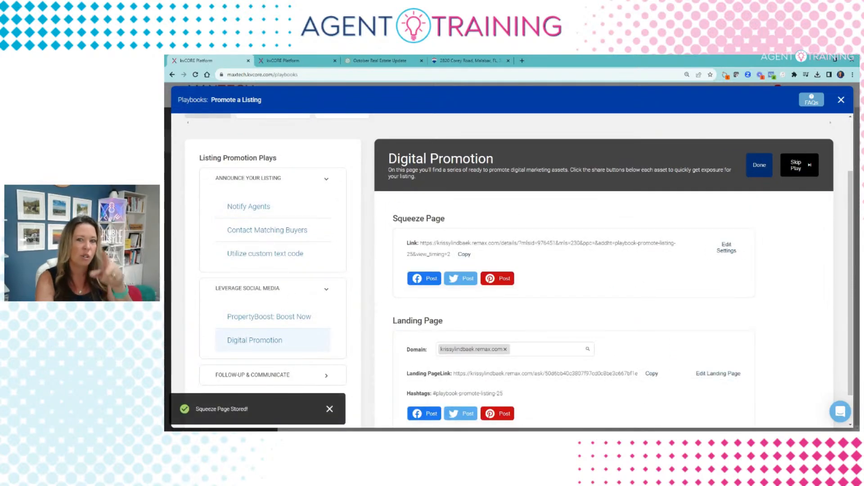
Step: Review the Squeeze Page and Landing Page links, then close the Promote a Listing playbook
scroll(611, 254, "down", 1)
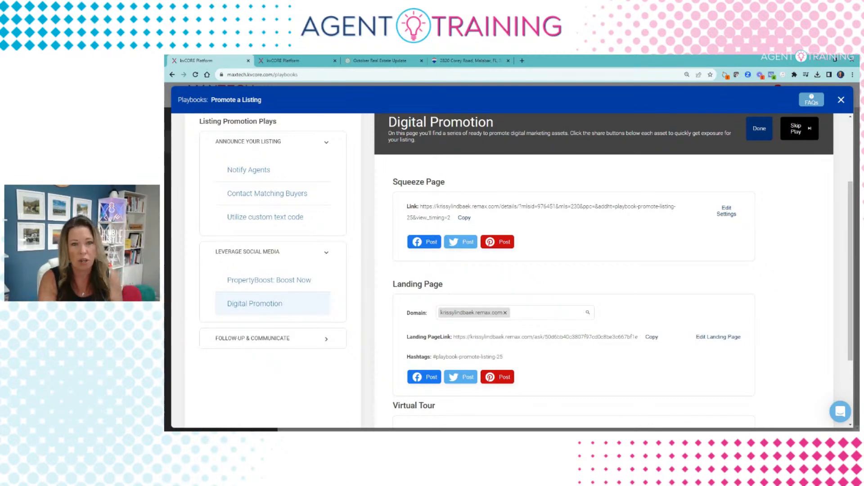
scroll(194, 139, "up", 3)
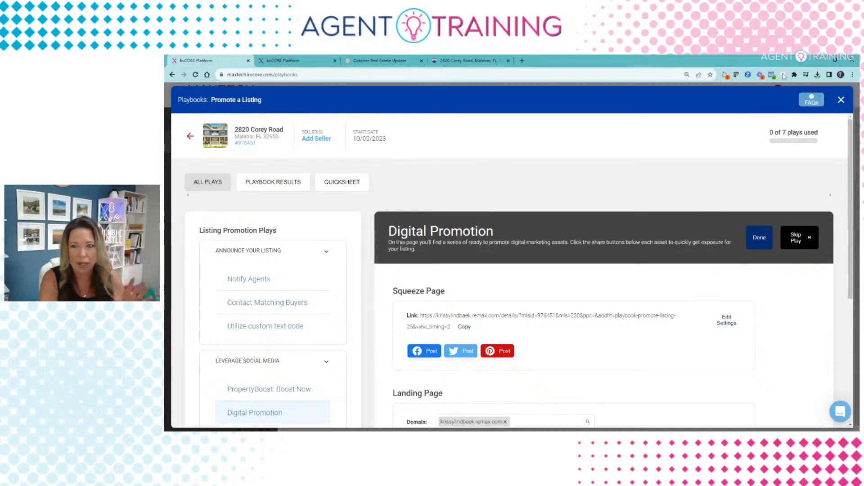
left_click(841, 99)
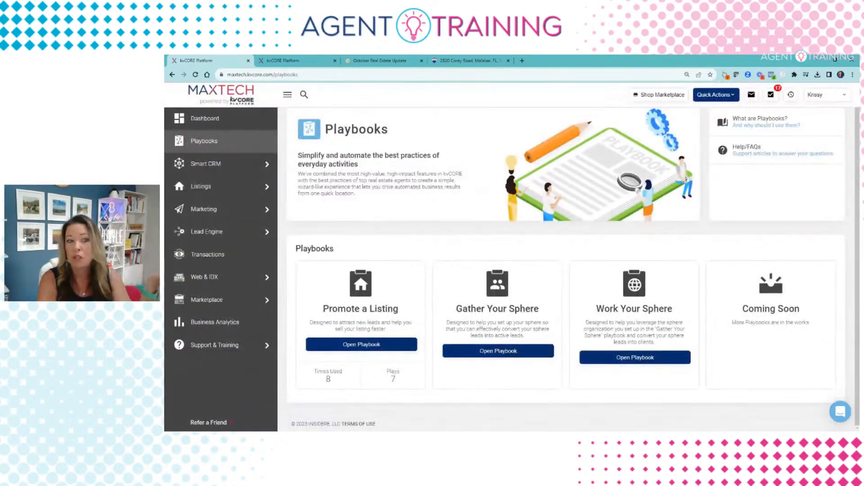
Step: Go back to the Monthly Newsletter email in Schedule an Email and read through its content
left_click(303, 61)
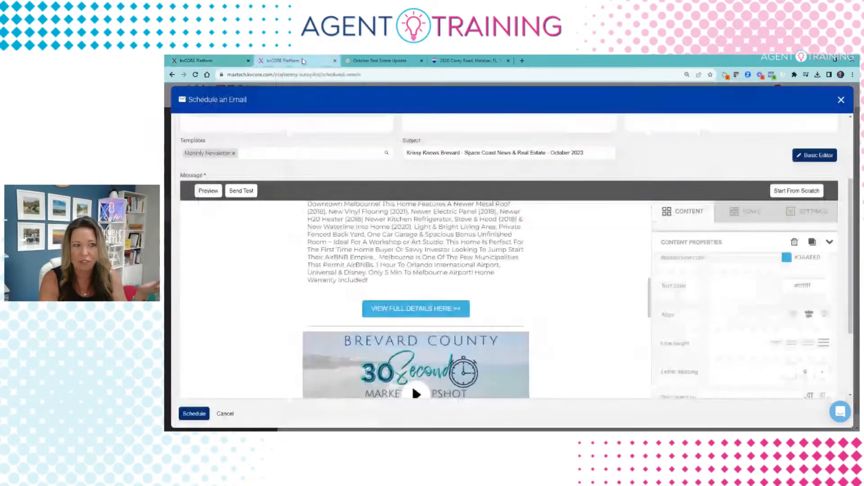
scroll(324, 282, "down", 5)
scroll(342, 293, "down", 15)
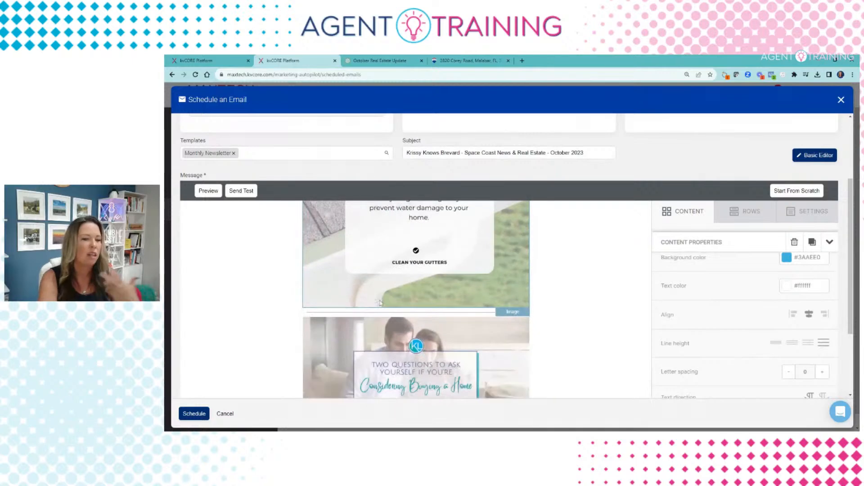
scroll(381, 303, "down", 10)
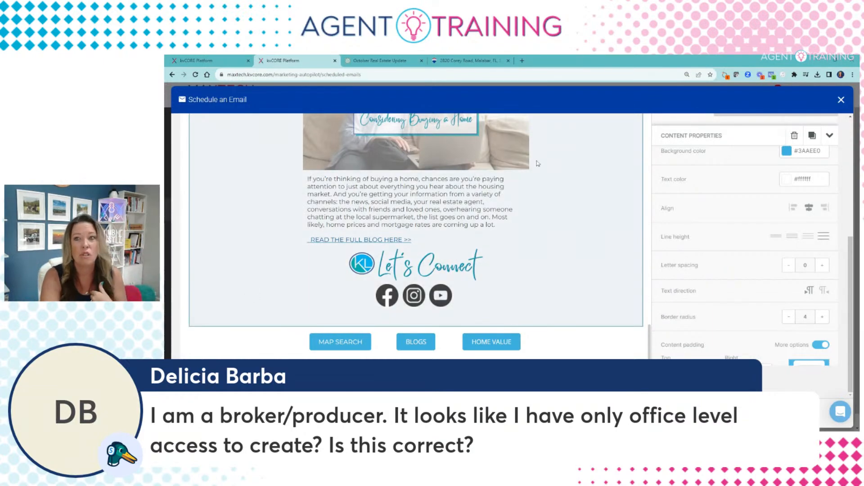
scroll(525, 208, "down", 8)
scroll(557, 169, "up", 20)
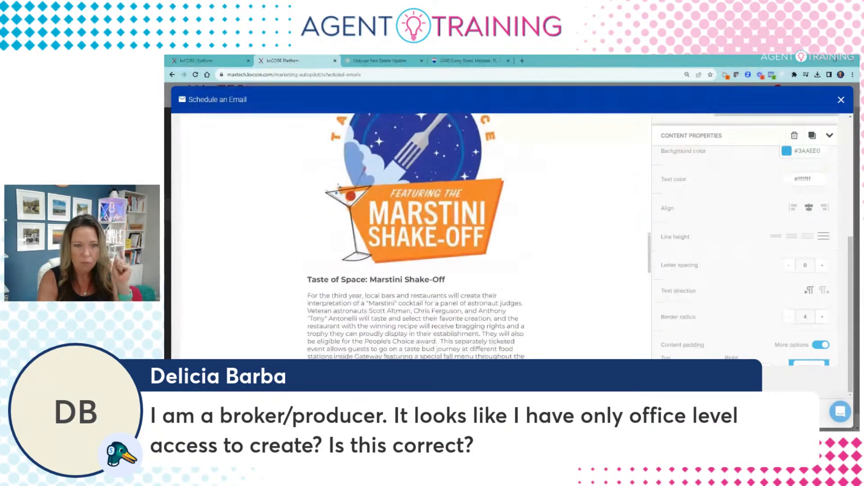
scroll(557, 169, "up", 5)
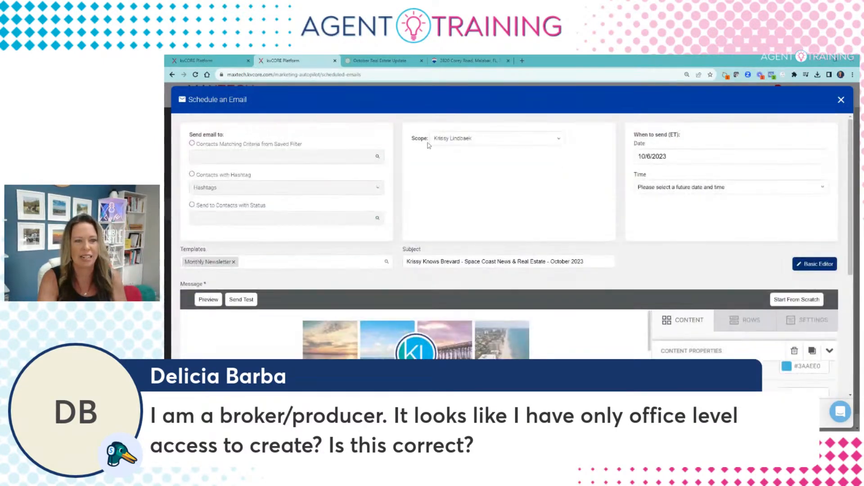
left_click(466, 140)
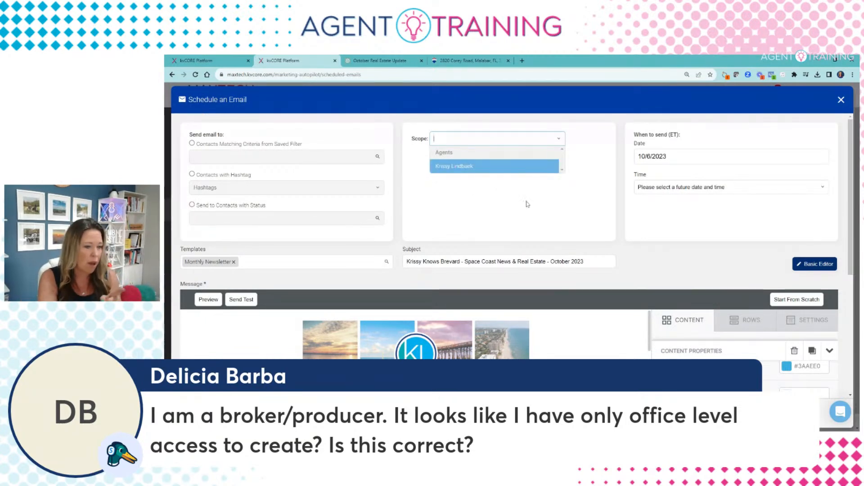
key("Return")
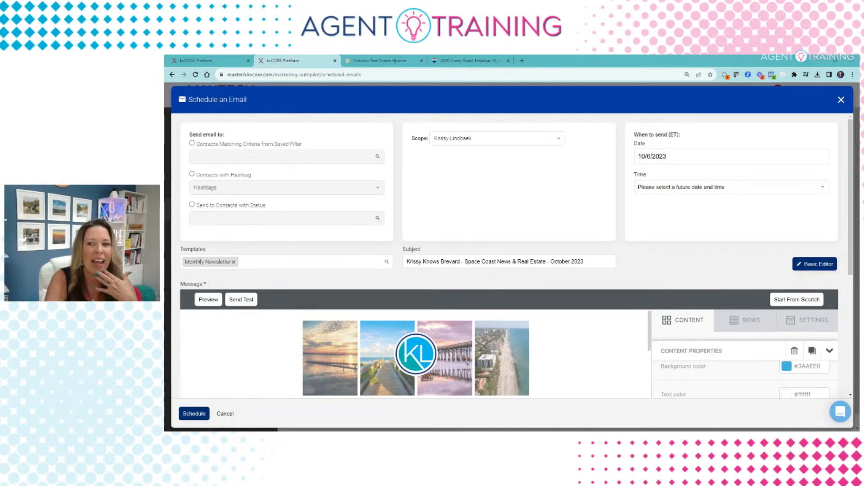
Step: Discard the unsaved scheduled email and go to Marketing's campaigns management page
left_click(841, 100)
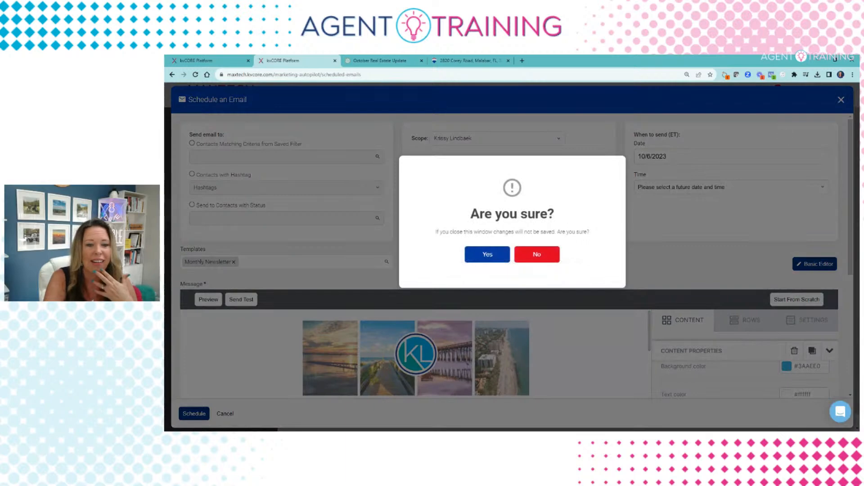
left_click(496, 255)
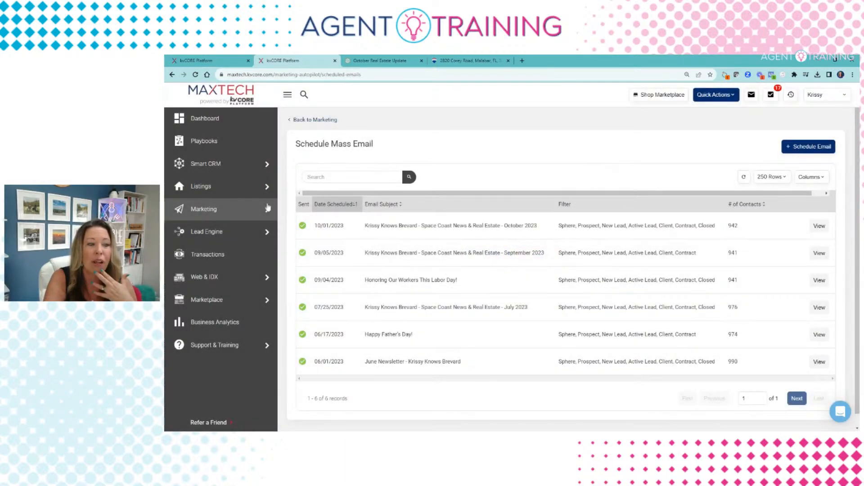
left_click(221, 215)
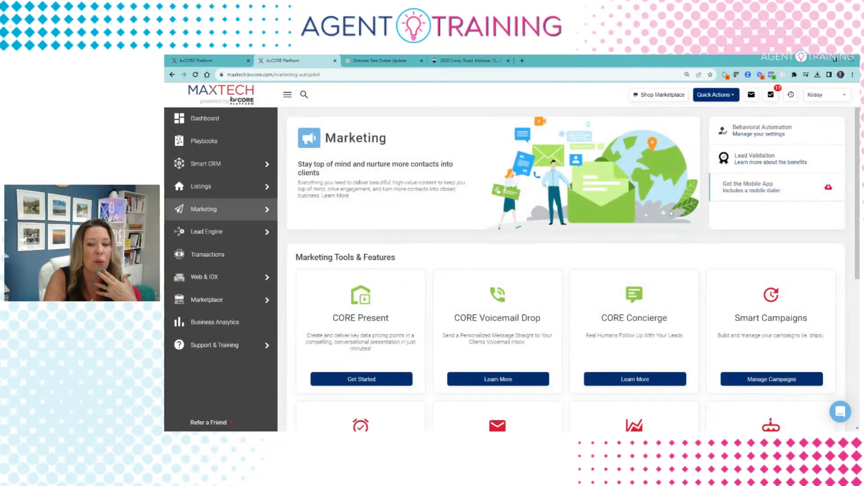
scroll(671, 212, "down", 4)
left_click(780, 196)
Step: Start a new email template from the campaign templates list
left_click(448, 167)
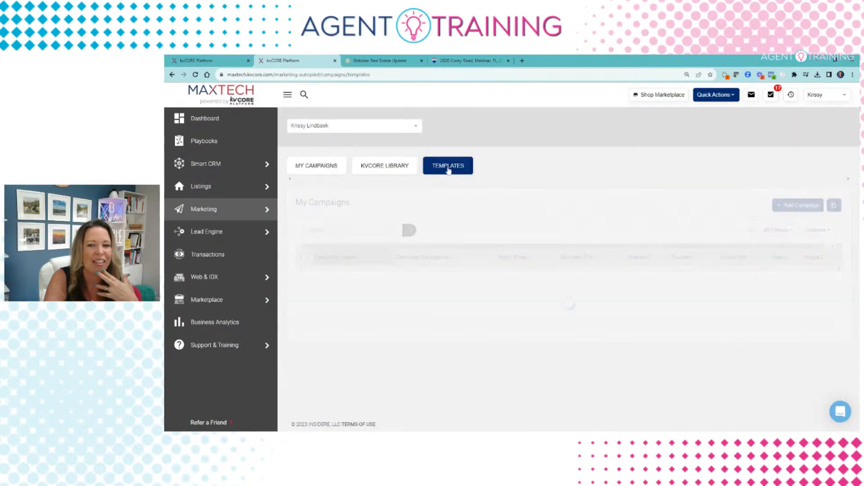
left_click(809, 209)
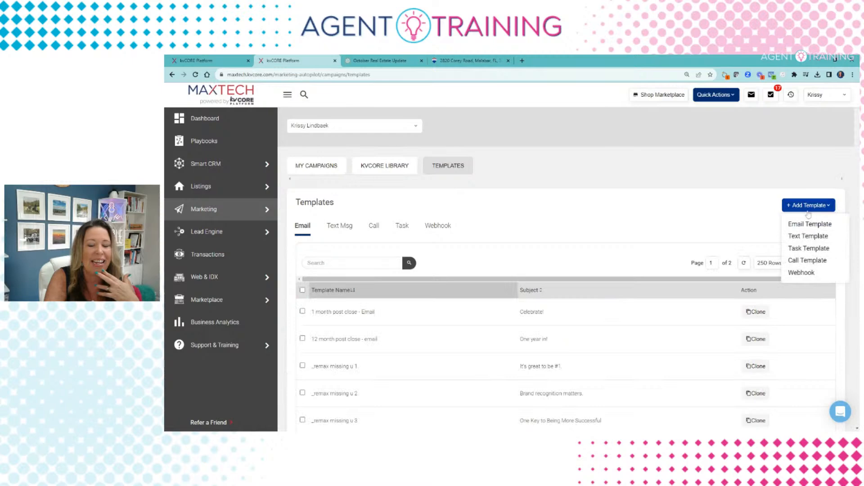
left_click(810, 224)
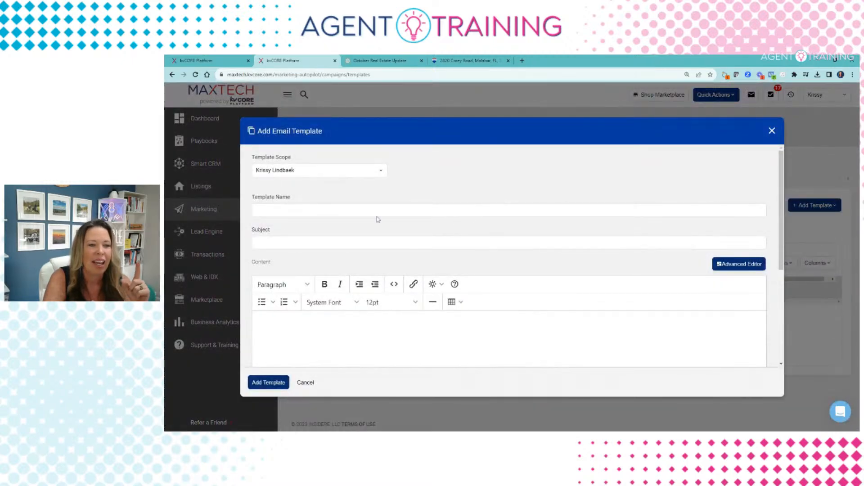
scroll(378, 219, "down", 3)
scroll(412, 212, "up", 3)
Step: Switch the template to the Advanced drag-and-drop editor and browse its content block tiles
left_click(733, 269)
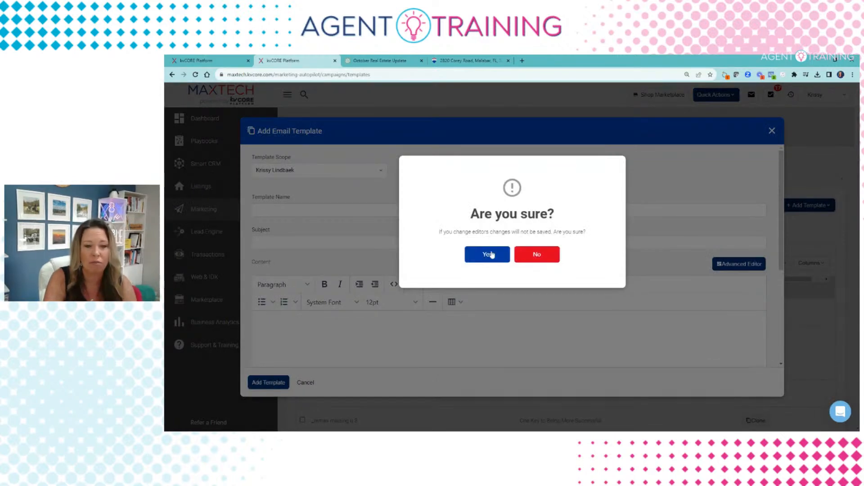
left_click(492, 255)
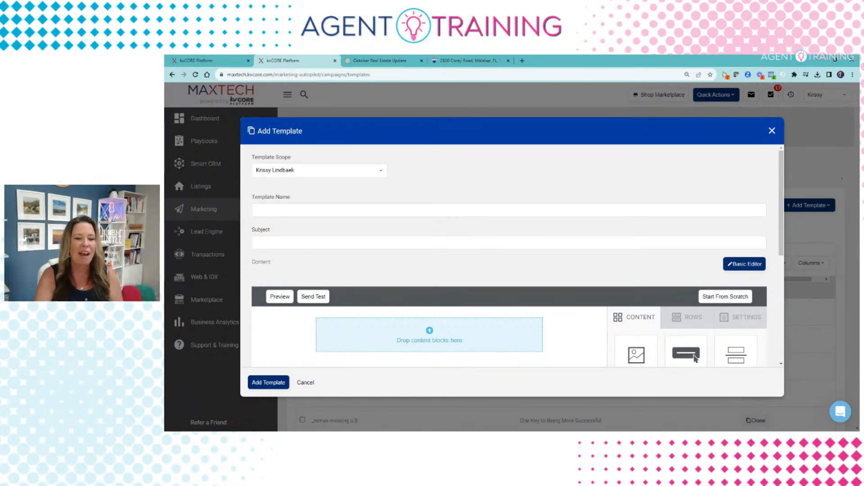
scroll(687, 324, "down", 3)
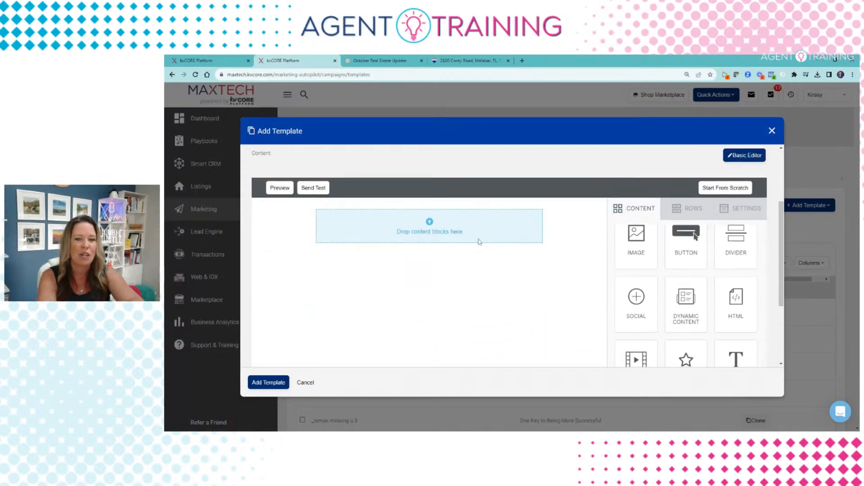
scroll(676, 270, "down", 3)
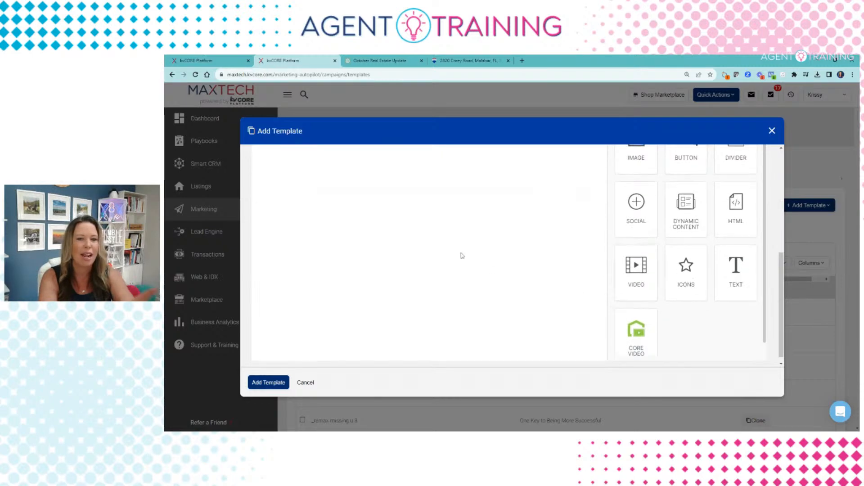
scroll(461, 270, "up", 6)
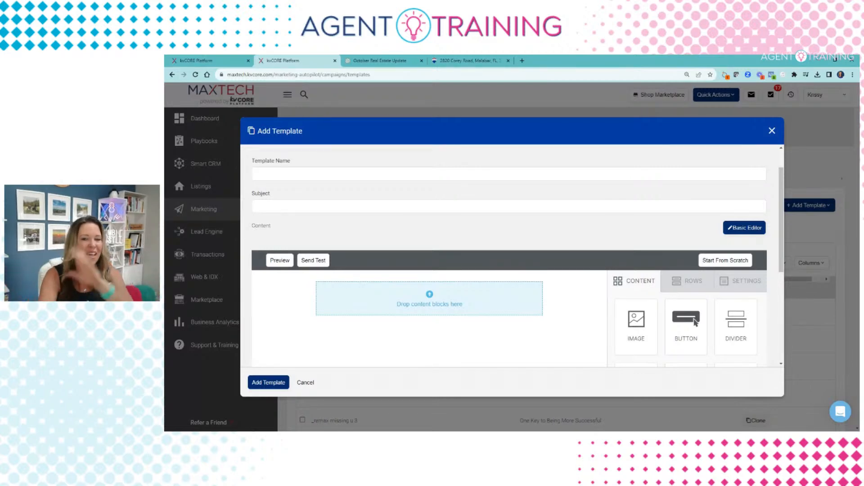
left_click(772, 130)
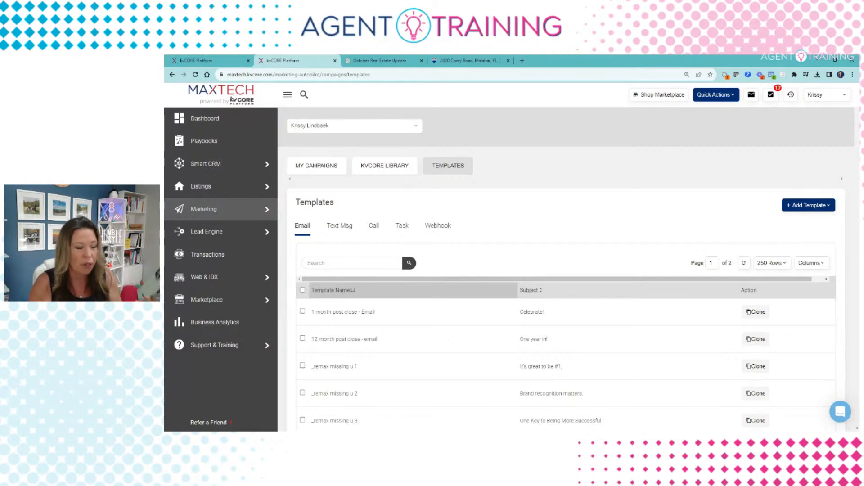
scroll(614, 189, "down", 4)
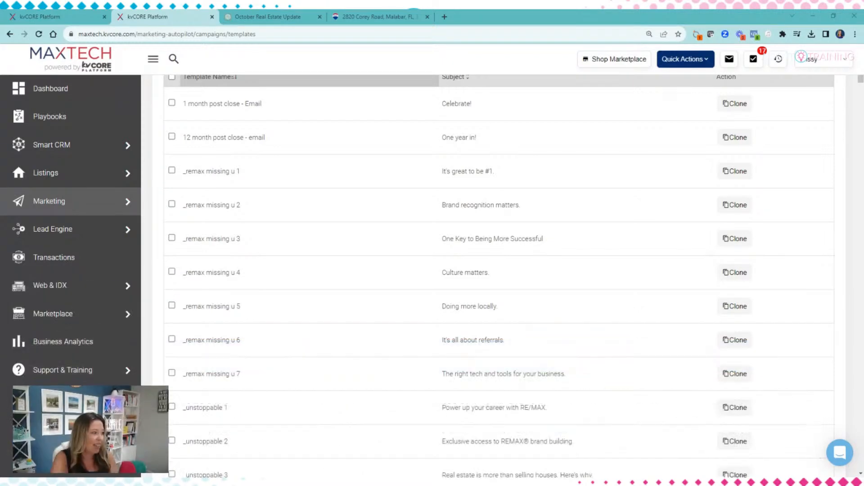
left_click(416, 13)
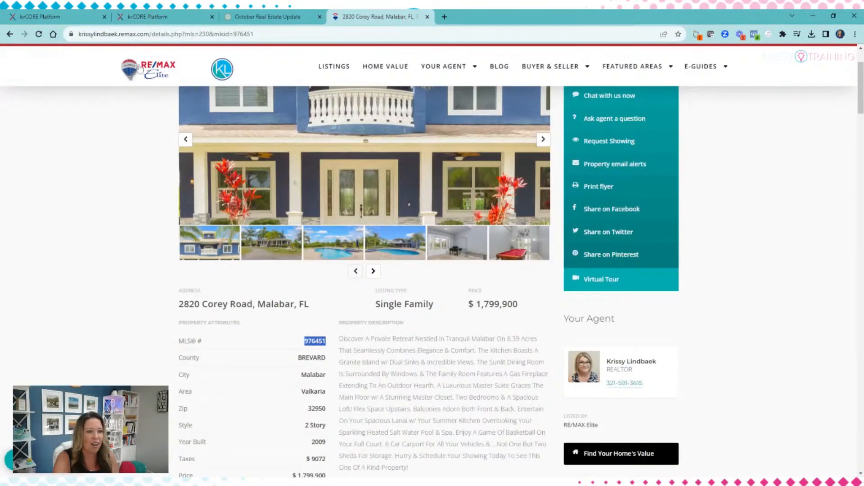
Step: Open the blog and read the August 2023 Brevard County Market Snapshot post down to Latest Blog Posts
left_click(496, 72)
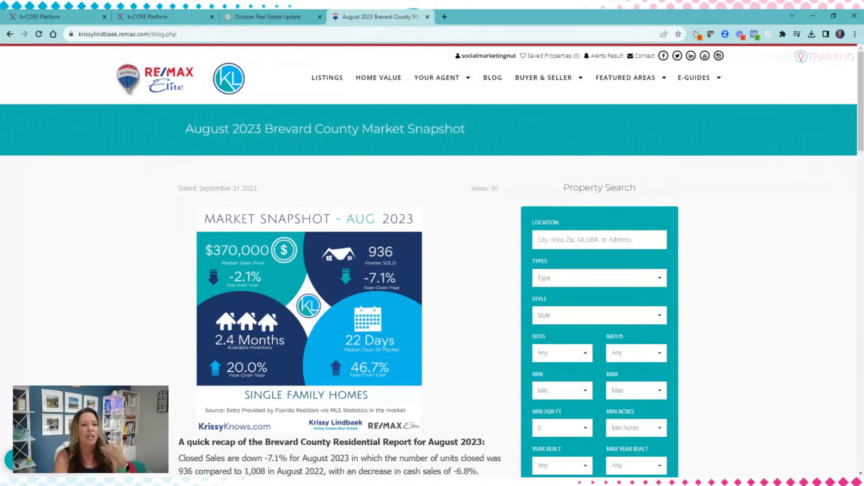
scroll(357, 249, "down", 5)
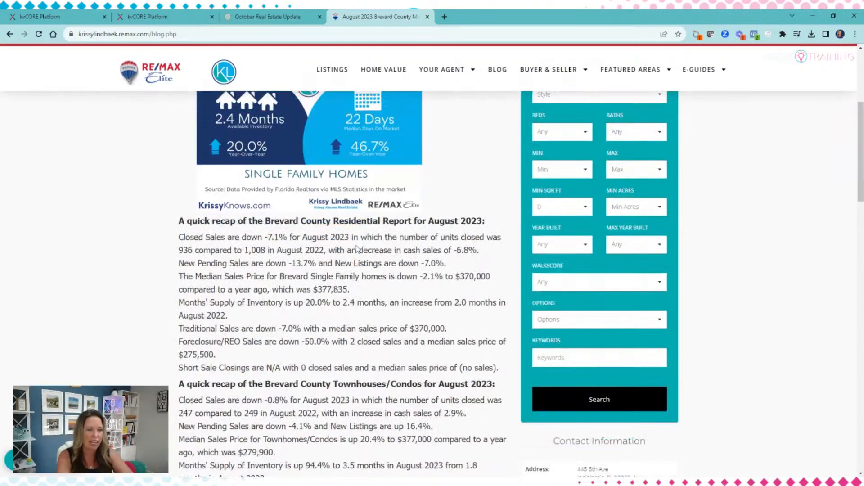
scroll(357, 248, "down", 10)
scroll(315, 322, "up", 5)
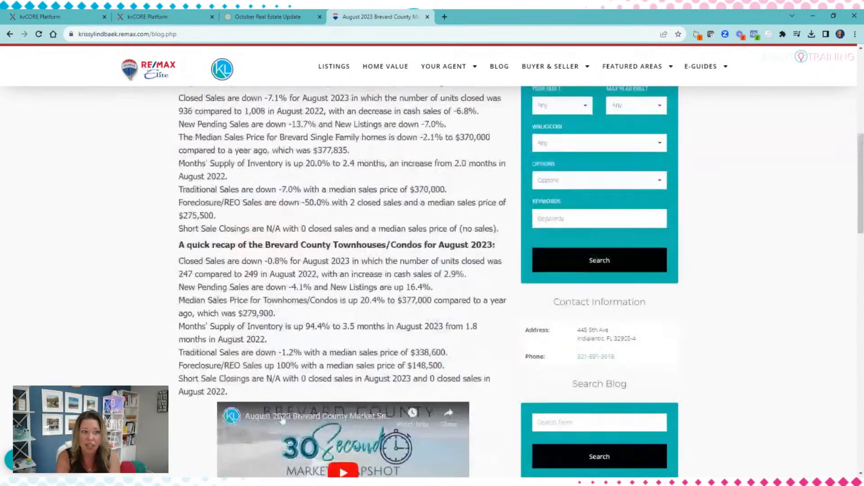
scroll(314, 323, "down", 2)
scroll(403, 312, "up", 2)
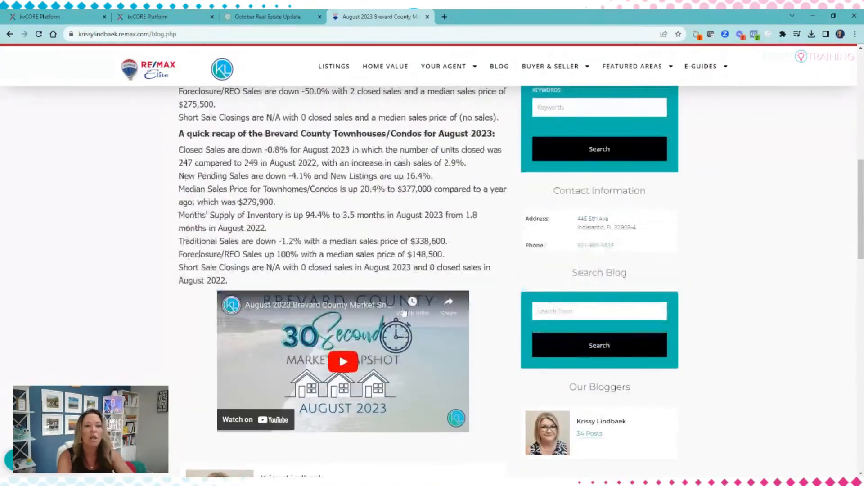
scroll(404, 313, "up", 10)
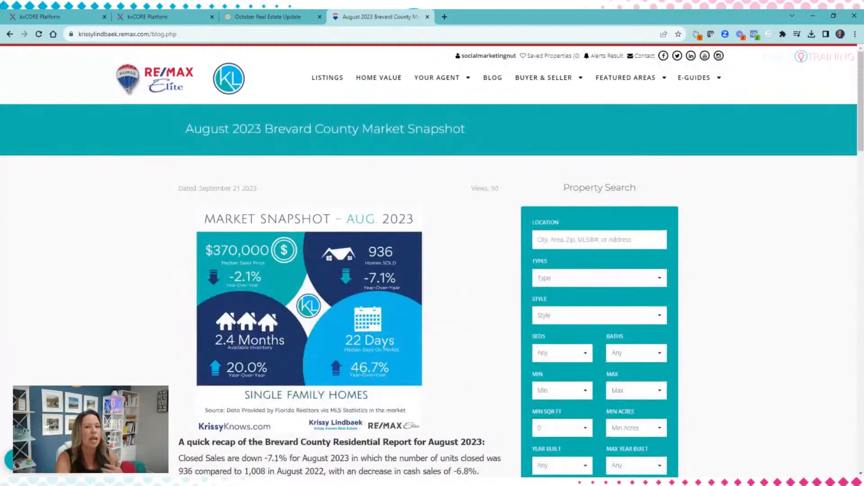
scroll(413, 282, "down", 1)
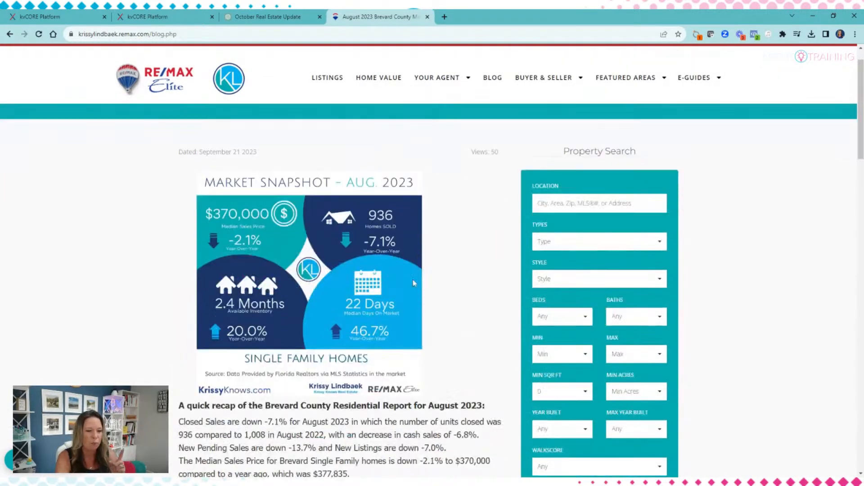
scroll(413, 282, "down", 20)
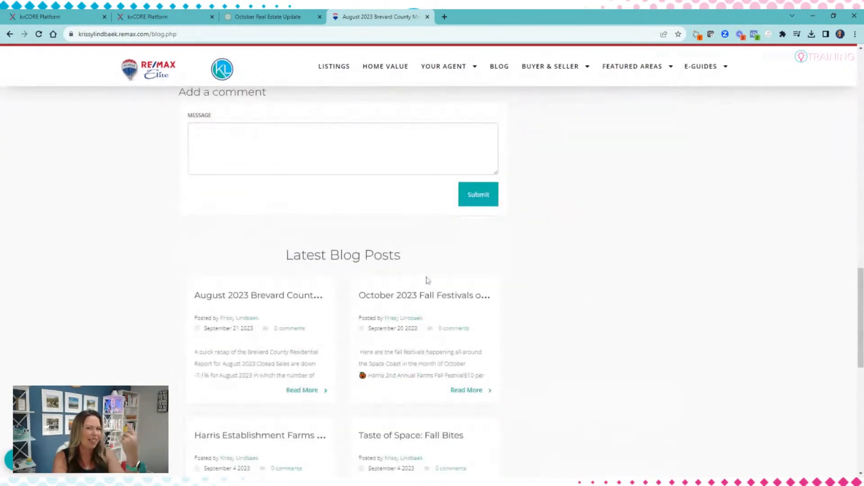
scroll(428, 281, "down", 3)
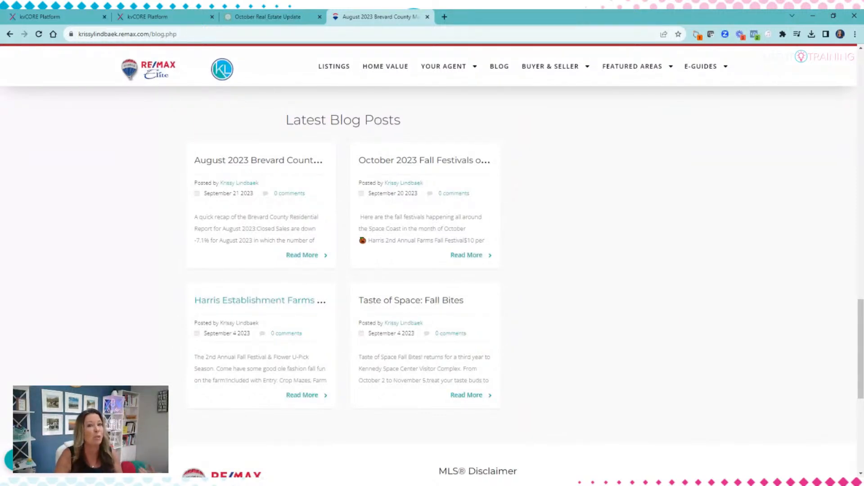
Step: Choose Blog Categories from the BUYER & SELLER menu and scroll down the category list
mouse_move(585, 67)
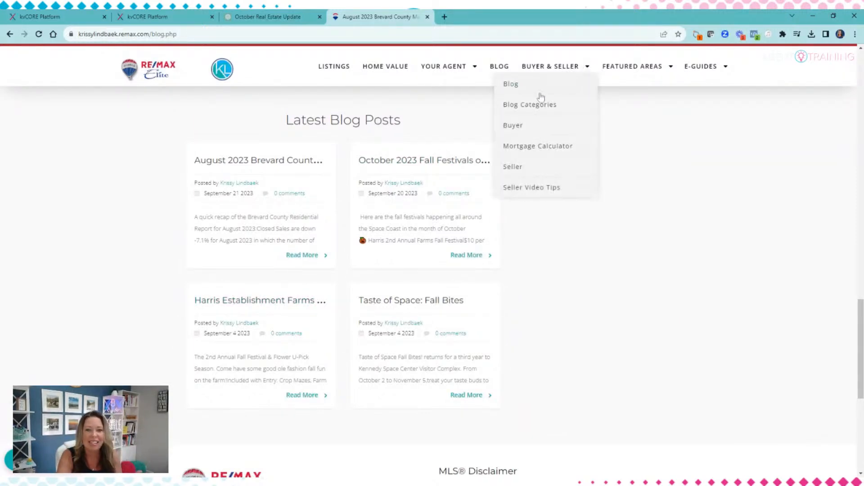
left_click(537, 107)
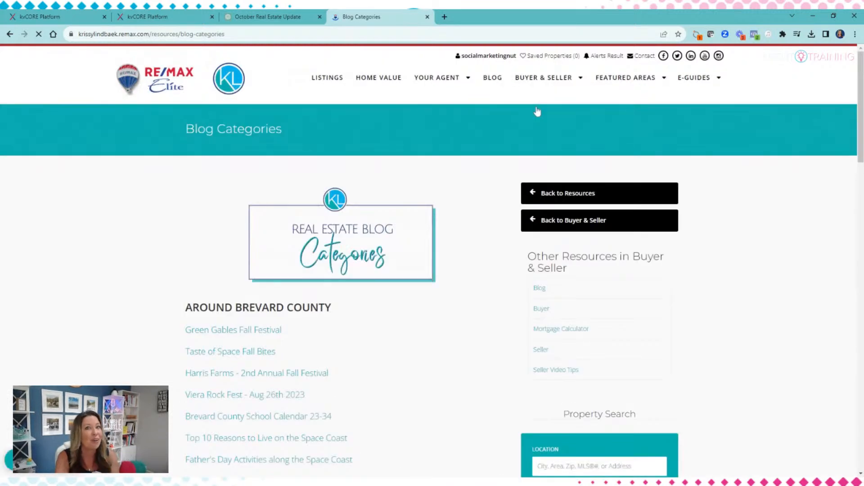
scroll(425, 170, "down", 3)
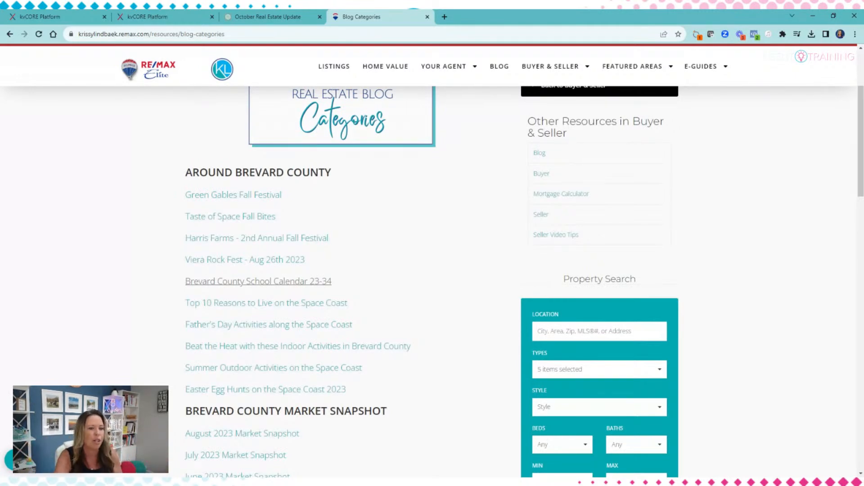
Step: Open the Brevard County school calendar post and scroll through it
left_click(243, 283)
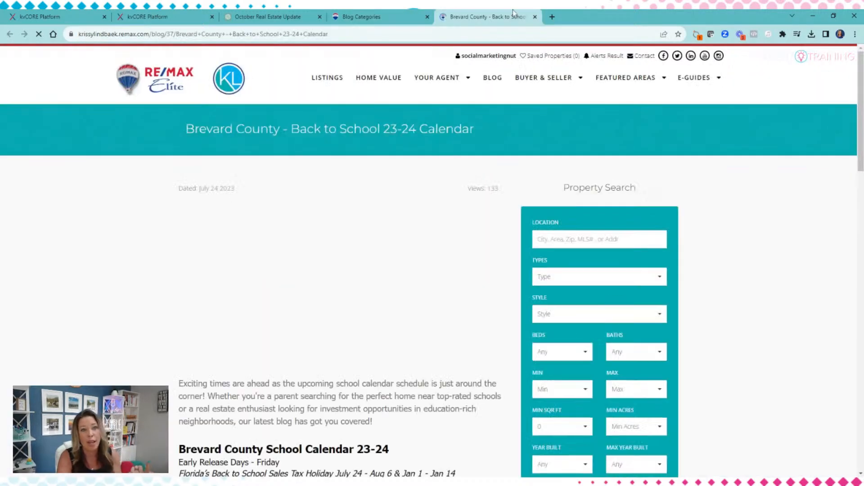
scroll(444, 149, "down", 3)
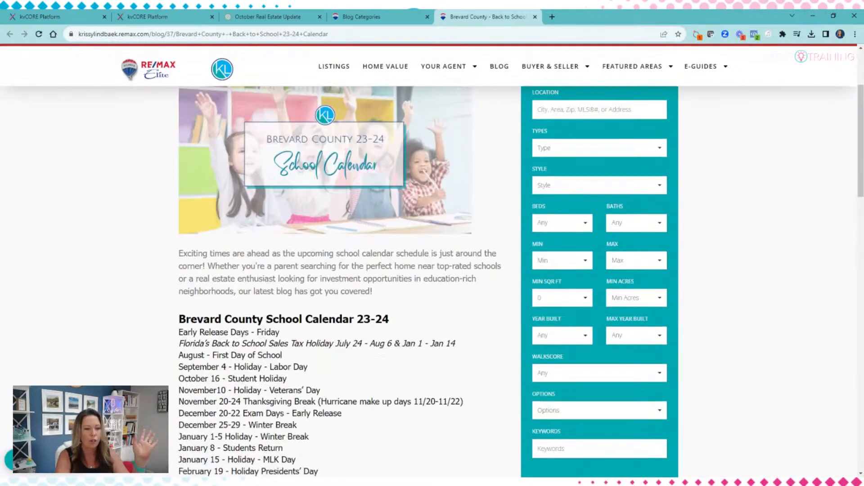
scroll(432, 279, "down", 2)
scroll(432, 279, "down", 4)
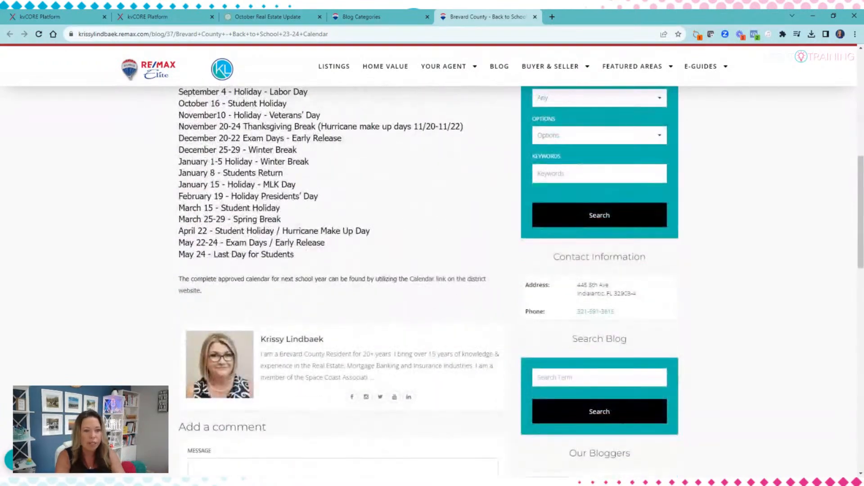
scroll(349, 295, "up", 5)
scroll(380, 306, "down", 5)
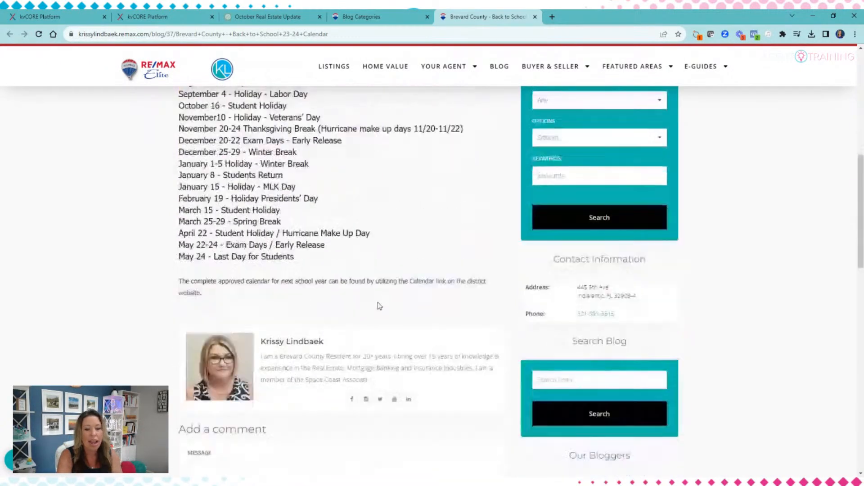
scroll(380, 306, "down", 1)
scroll(459, 249, "up", 2)
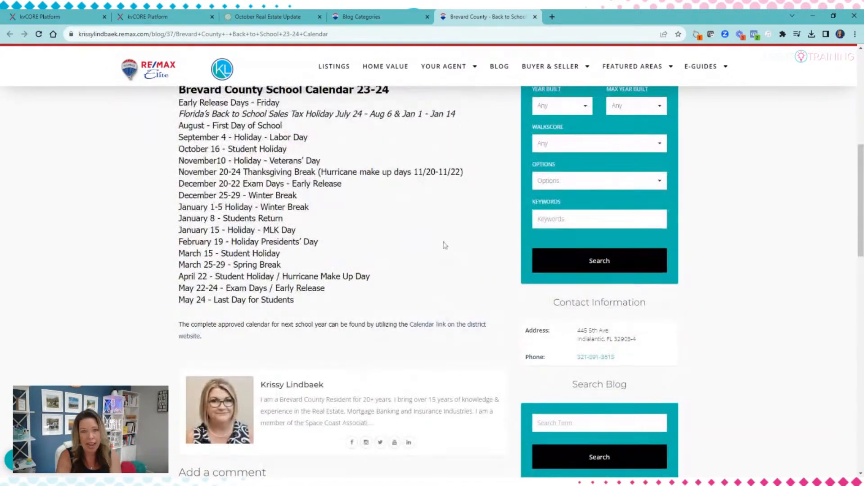
scroll(445, 245, "up", 1)
scroll(445, 245, "up", 3)
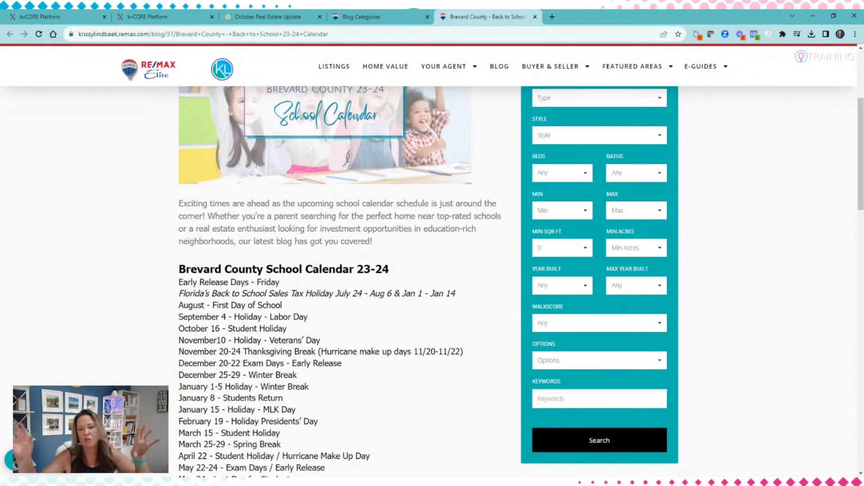
Step: Open the Blog Categories page from the BUYER & SELLER menu
scroll(428, 282, "down", 2)
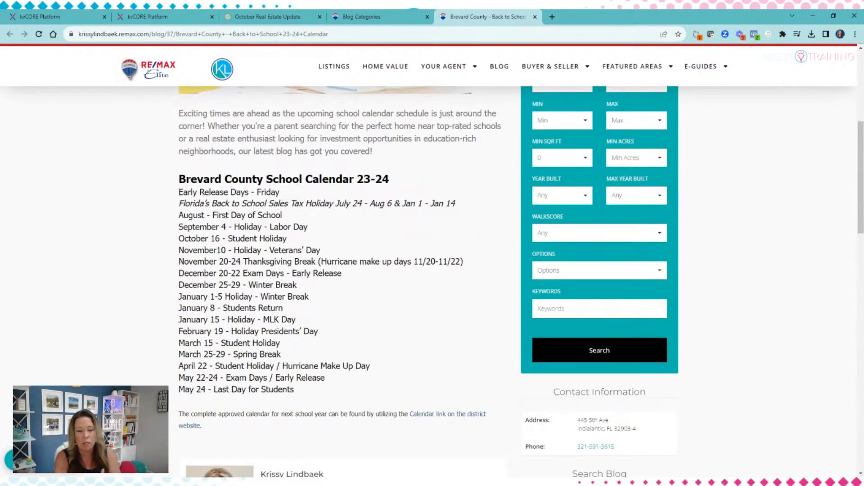
scroll(454, 99, "up", 6)
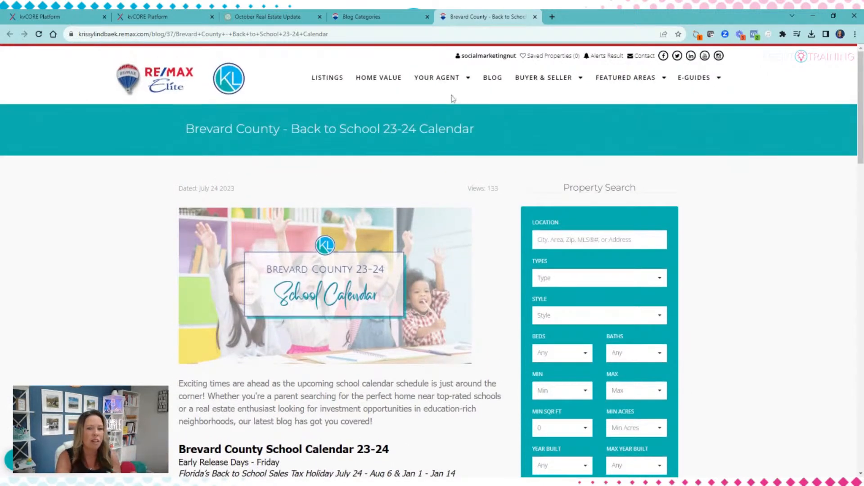
mouse_move(543, 80)
left_click(536, 116)
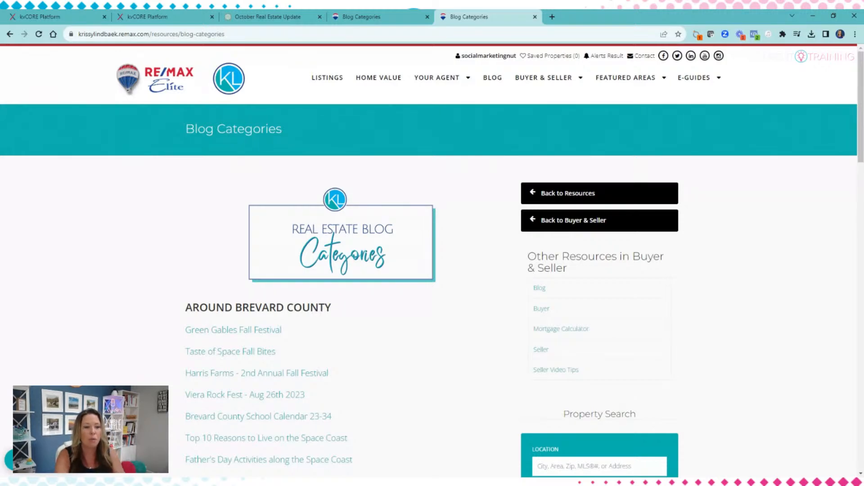
Step: Open 'Father's Day Activities along the Space Coast' from Blog Categories and read through the June 9 2023 post
scroll(369, 347, "down", 2)
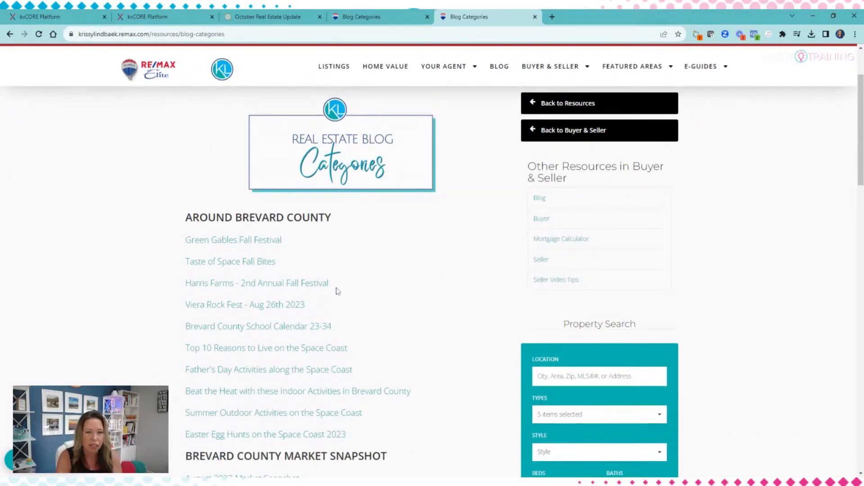
scroll(338, 291, "down", 2)
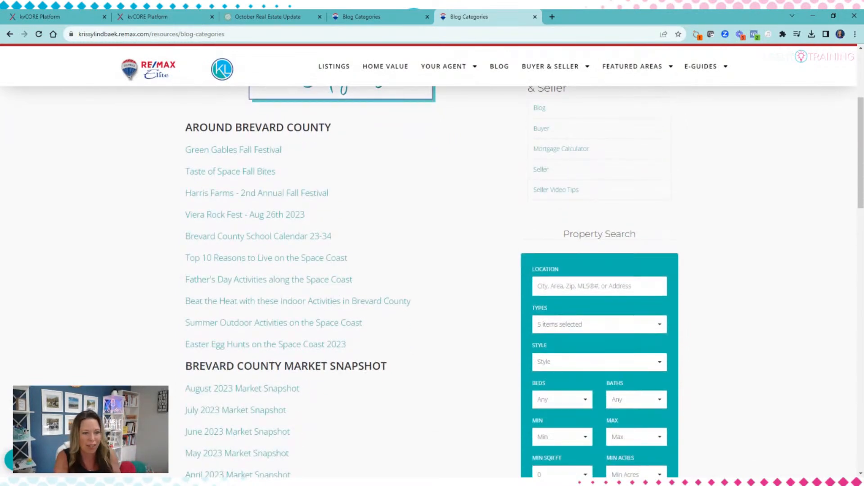
left_click(289, 280)
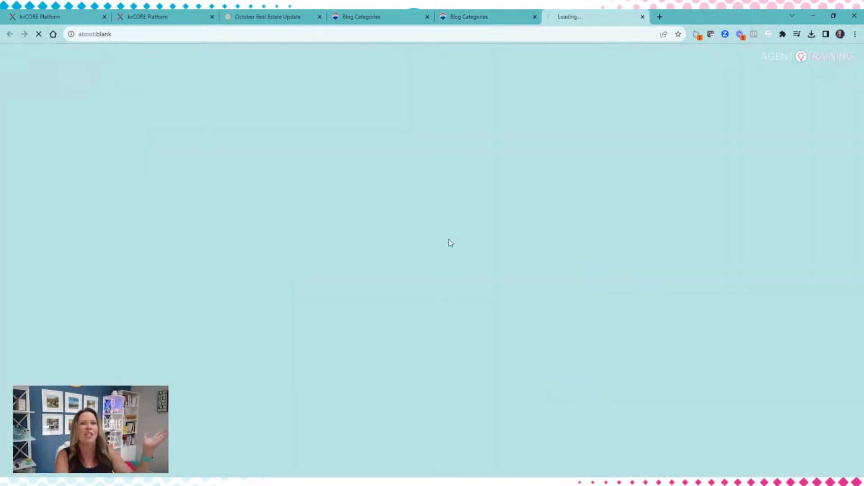
scroll(449, 239, "down", 6)
scroll(299, 303, "down", 5)
scroll(370, 278, "up", 6)
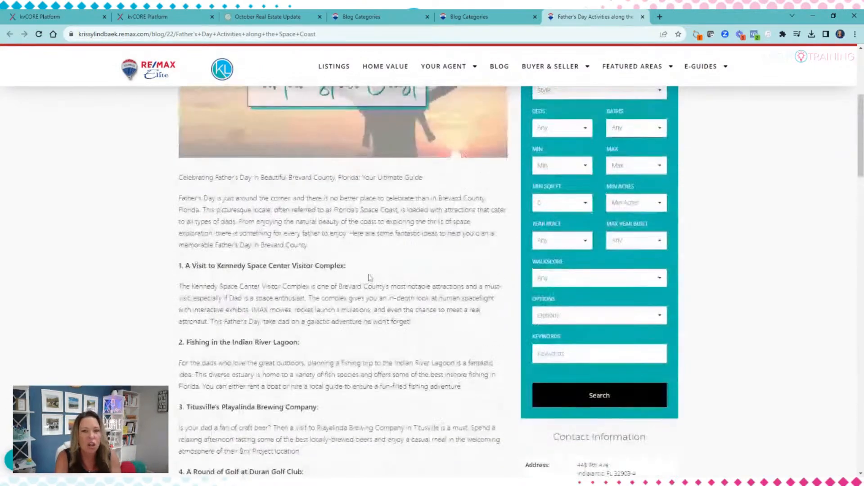
scroll(369, 278, "up", 5)
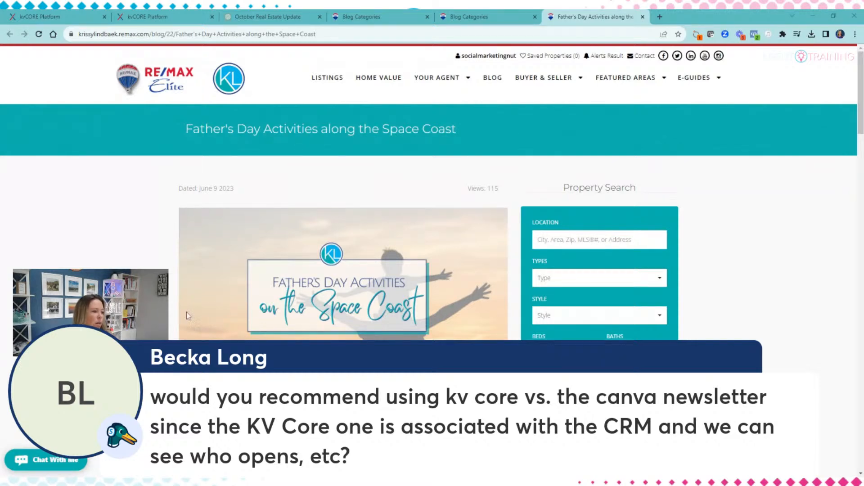
scroll(301, 315, "down", 2)
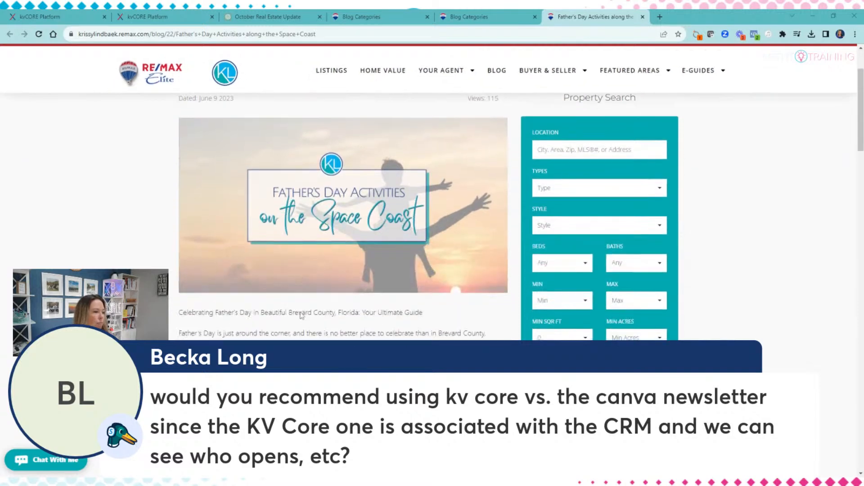
scroll(301, 315, "up", 2)
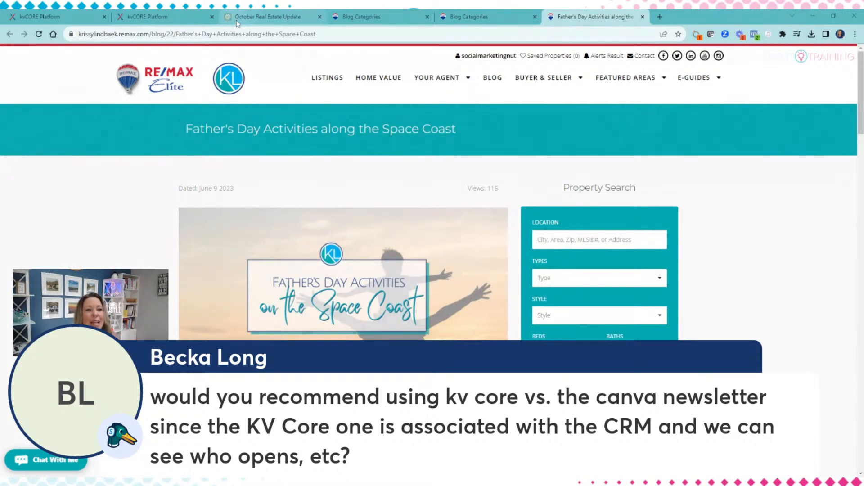
Step: Switch back to the second kvCORE tab showing the Smart Campaigns email templates list
left_click(147, 18)
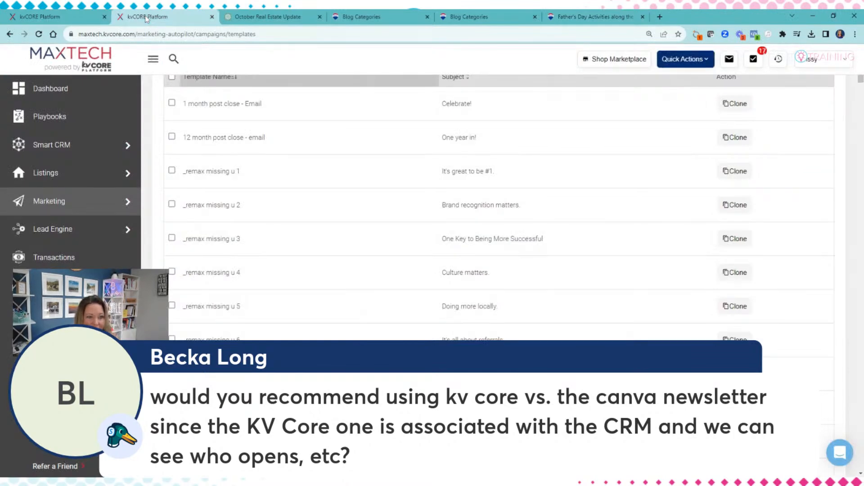
scroll(243, 204, "up", 5)
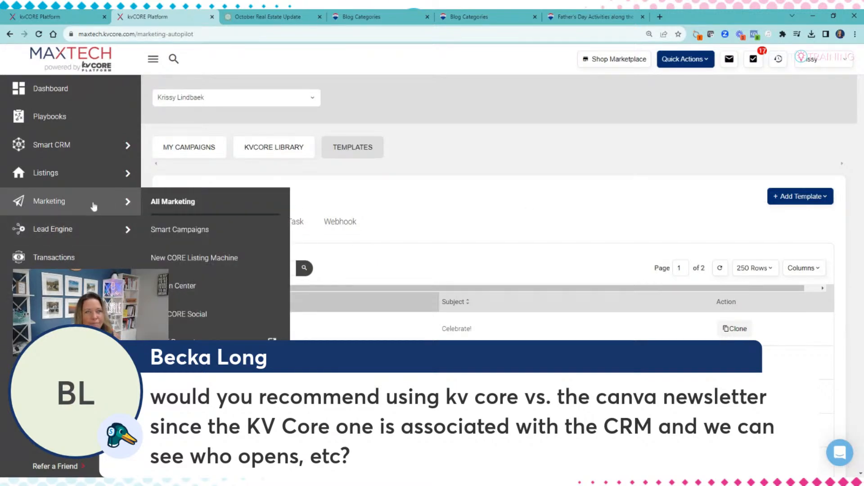
left_click(94, 206)
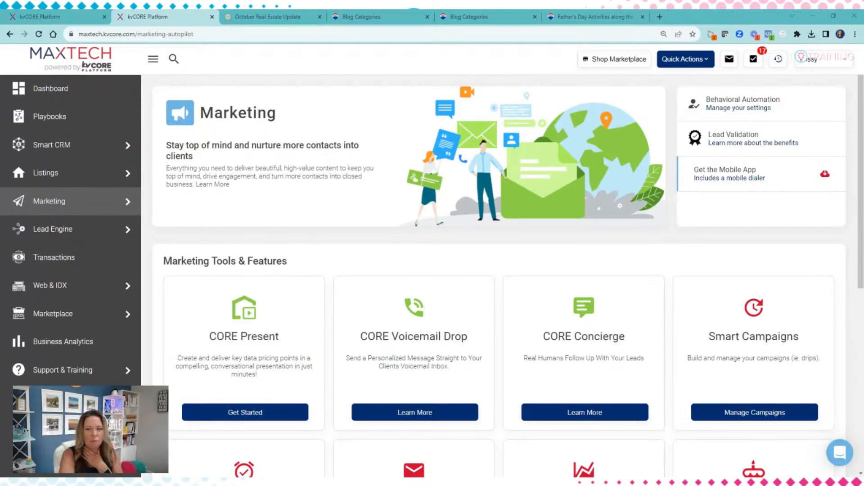
Step: Bring up Marketing's All Marketing overview from the left sidebar
mouse_move(105, 204)
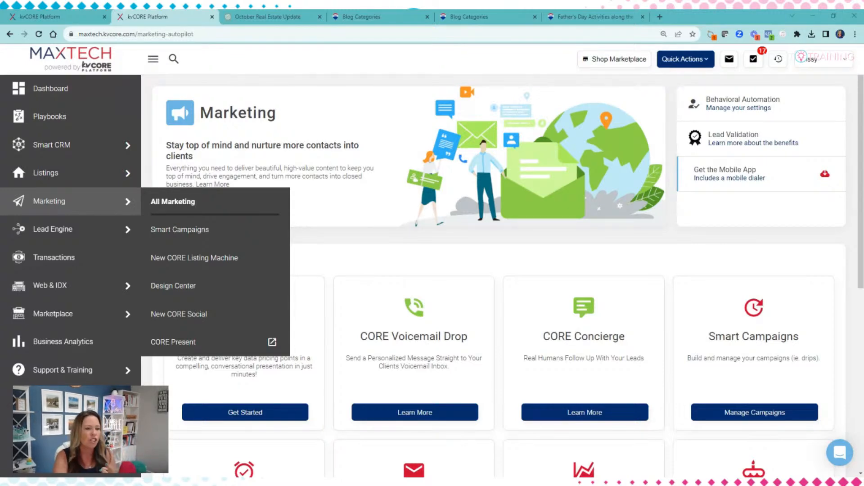
Step: Start a new scheduled mass email from the scheduled mass emails page
scroll(660, 244, "down", 4)
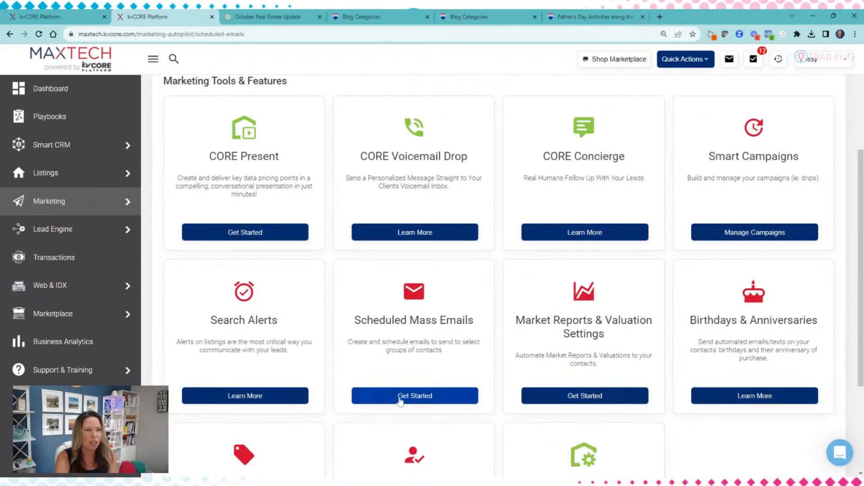
left_click(398, 402)
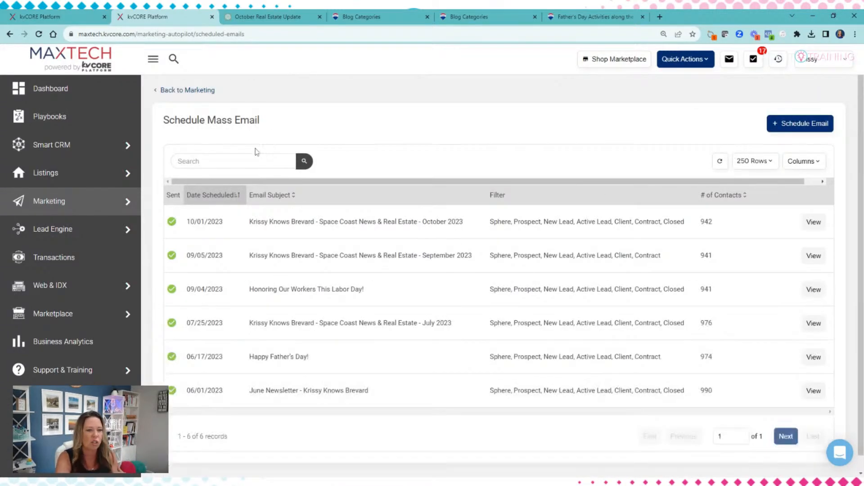
left_click(816, 123)
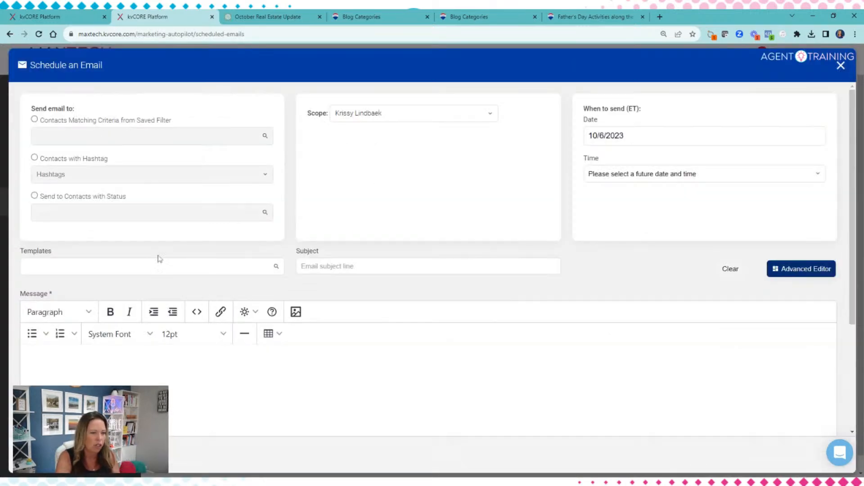
Step: Search the email templates for 'holida' and scroll until the Thanksgiving templates appear
left_click(180, 266)
type("(OF")
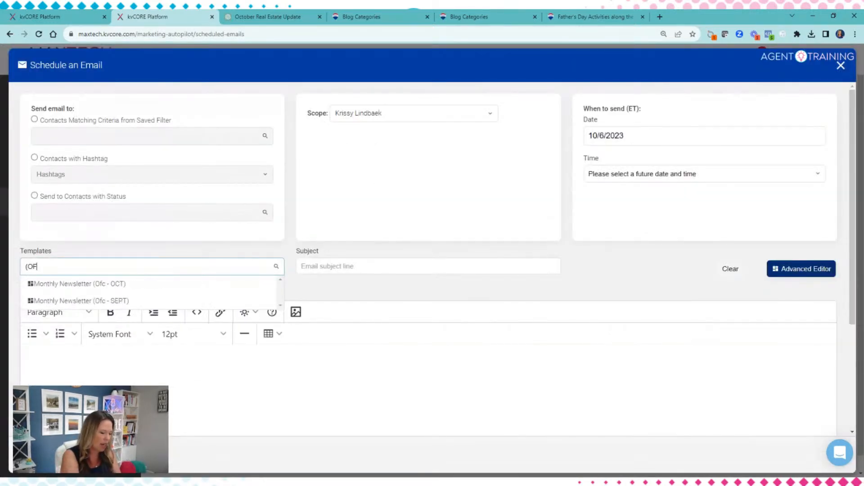
type("C)")
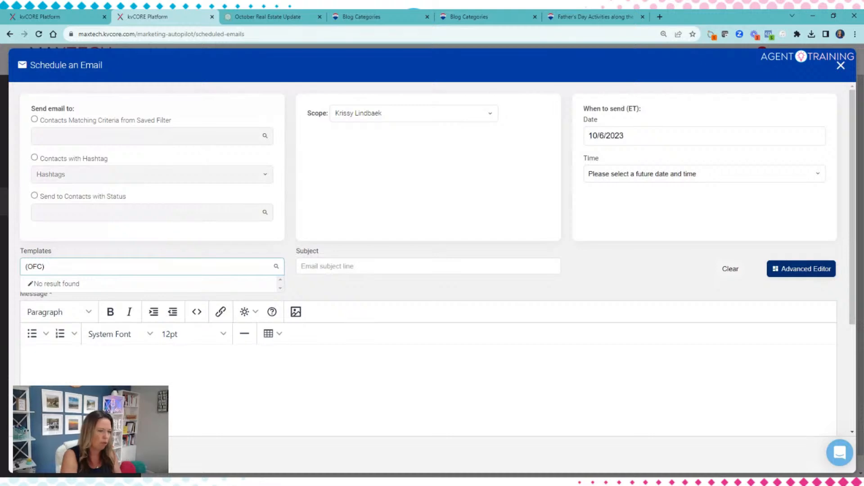
key("BackSpace")
key("BackSpace")
key("BackSpace")
key("BackSpace")
key("BackSpace")
type("holiday")
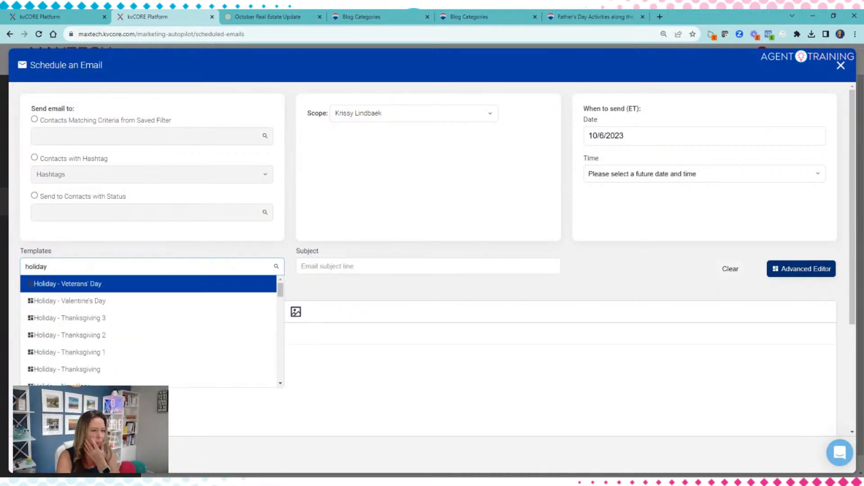
scroll(100, 306, "down", 1)
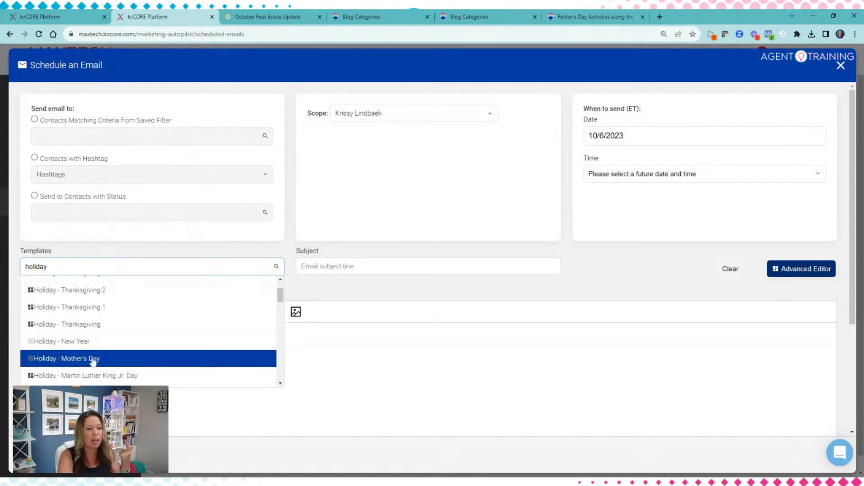
scroll(91, 361, "down", 1)
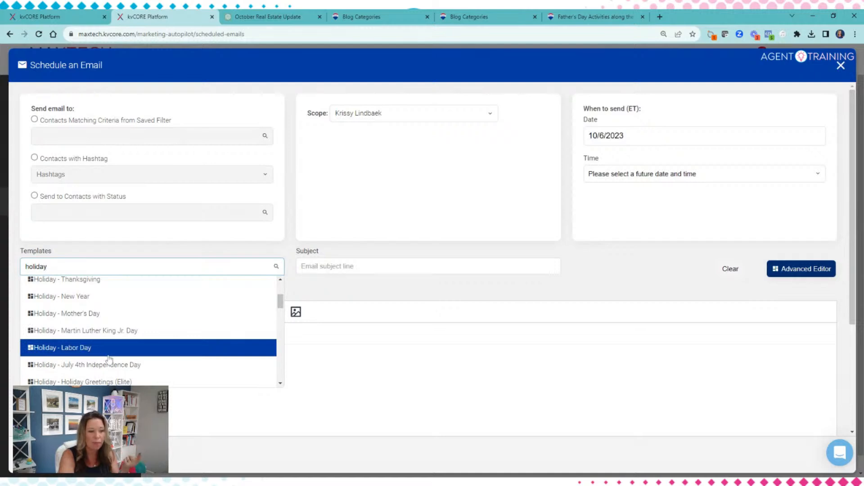
scroll(115, 363, "down", 1)
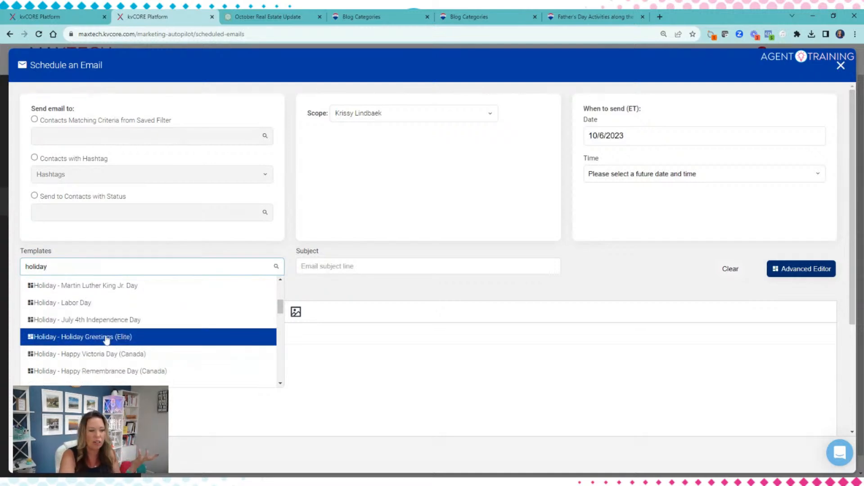
scroll(112, 360, "down", 1)
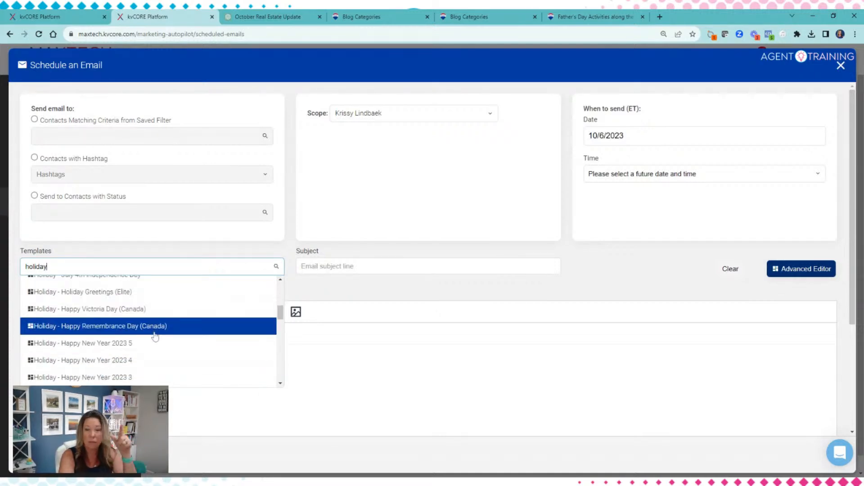
scroll(153, 323, "down", 2)
scroll(95, 308, "down", 6)
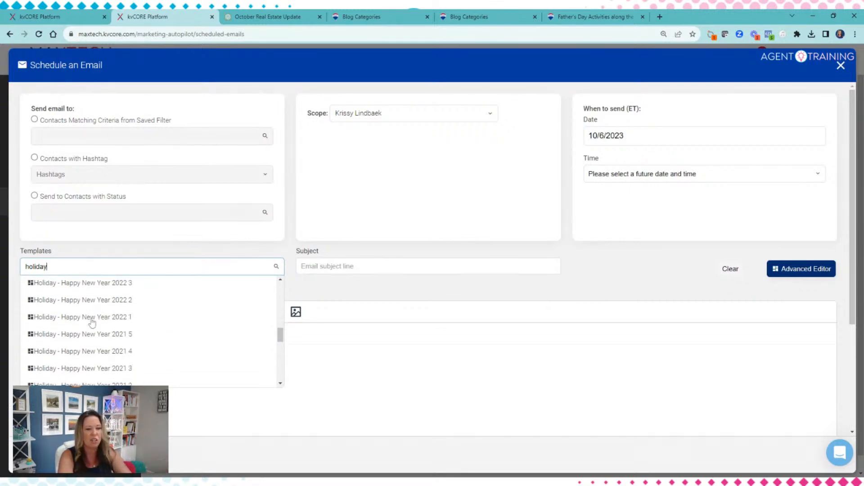
scroll(92, 345, "down", 5)
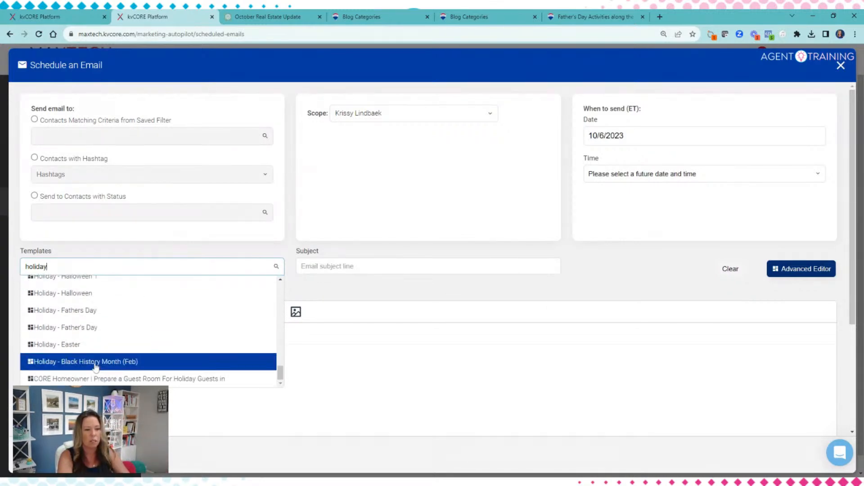
scroll(125, 278, "up", 3)
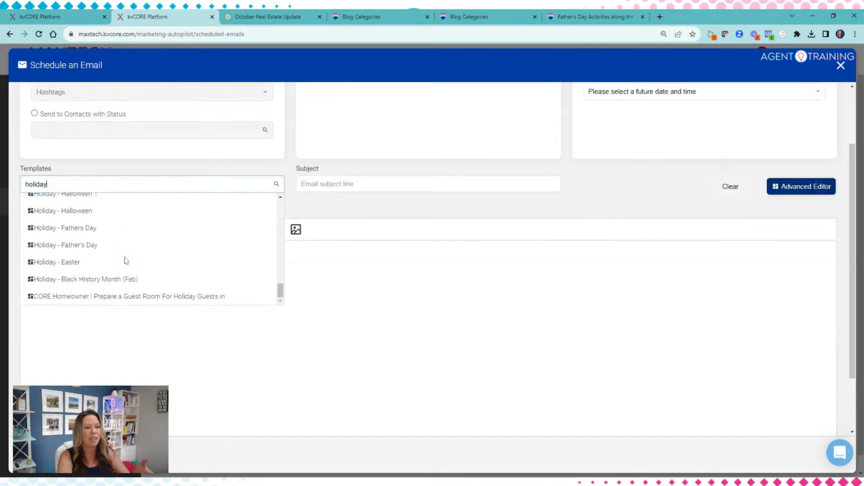
scroll(147, 377, "up", 5)
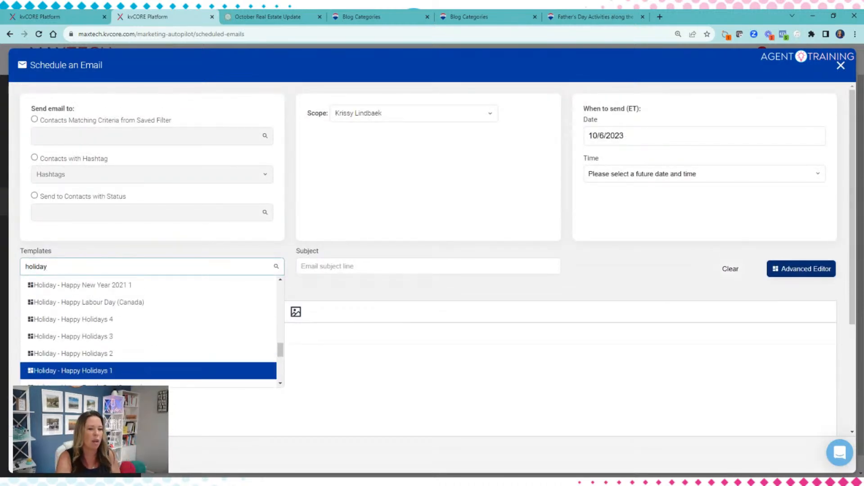
scroll(144, 369, "up", 6)
scroll(131, 323, "up", 8)
scroll(131, 323, "down", 2)
scroll(131, 322, "up", 2)
scroll(131, 323, "down", 2)
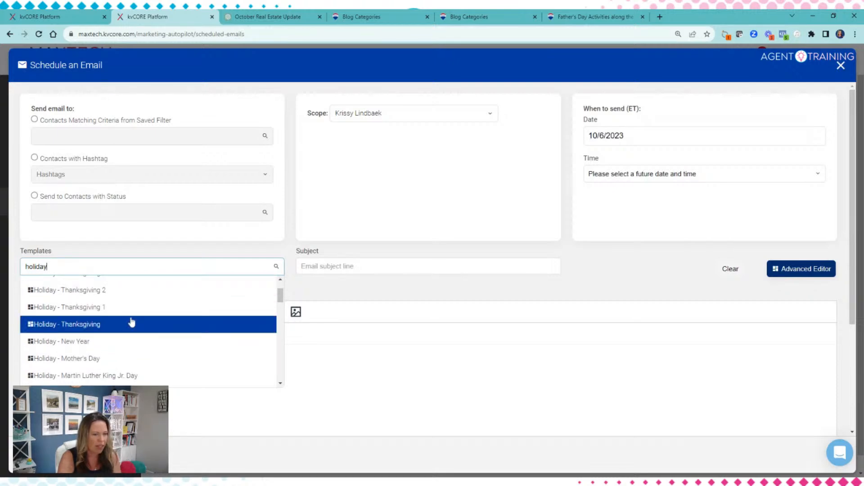
scroll(132, 322, "up", 2)
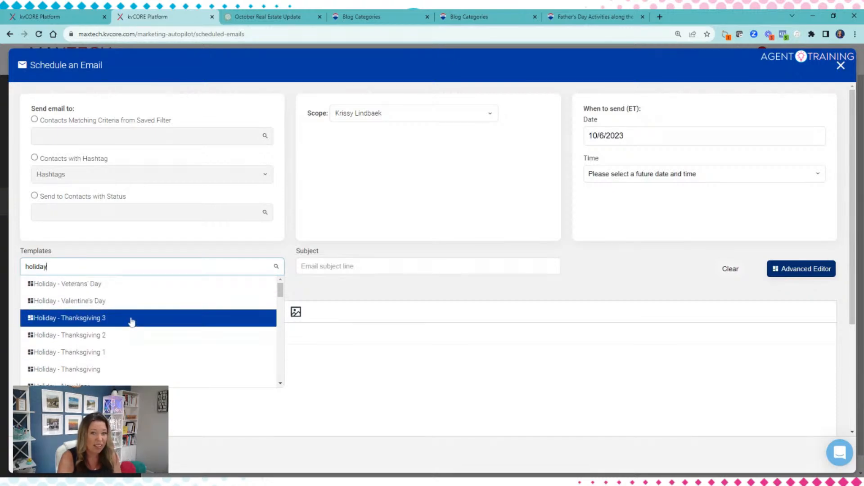
scroll(131, 322, "down", 2)
Step: Apply the Holiday - Thanksgiving template and review its 'A Heartfelt Thanks This Thanksgiving!' message
left_click(131, 322)
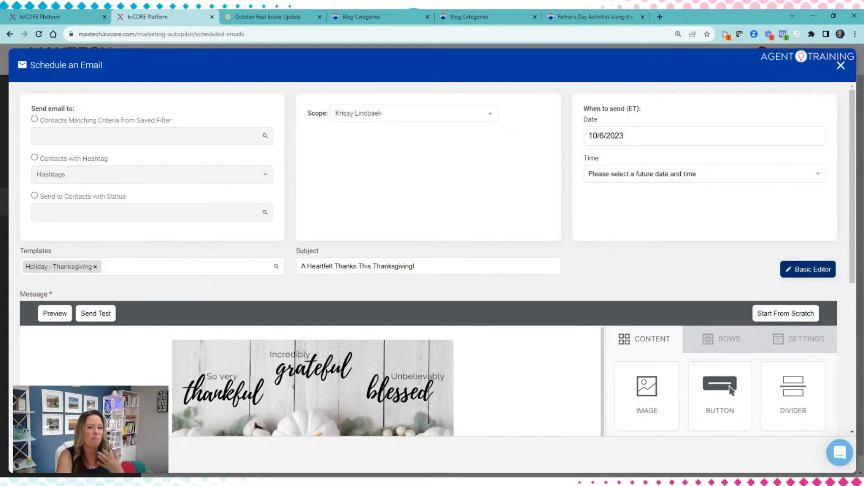
scroll(507, 353, "down", 5)
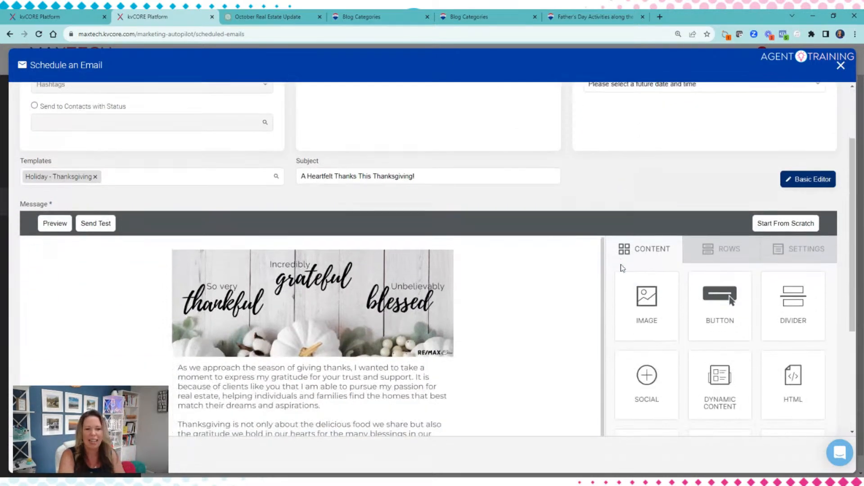
scroll(507, 353, "down", 4)
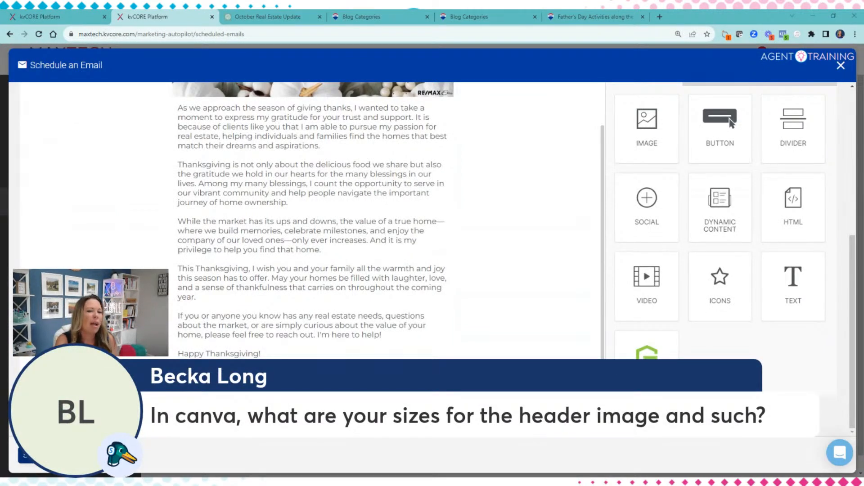
scroll(450, 239, "up", 6)
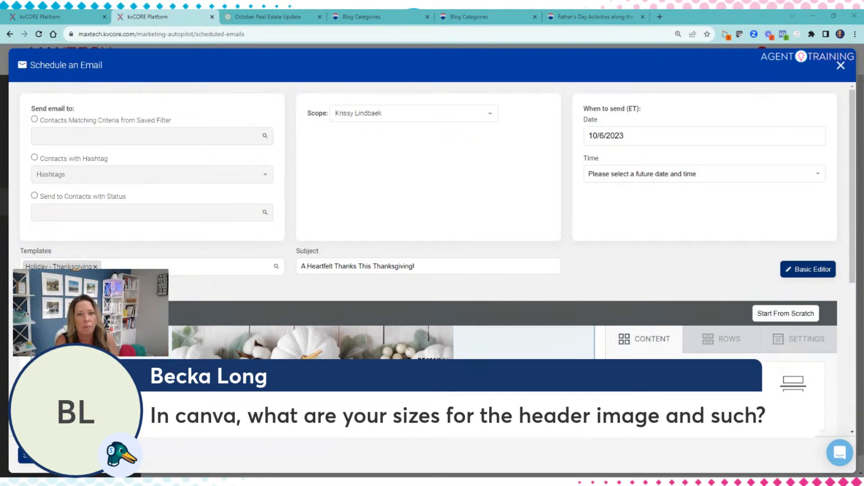
scroll(731, 346, "down", 1)
scroll(732, 345, "down", 3)
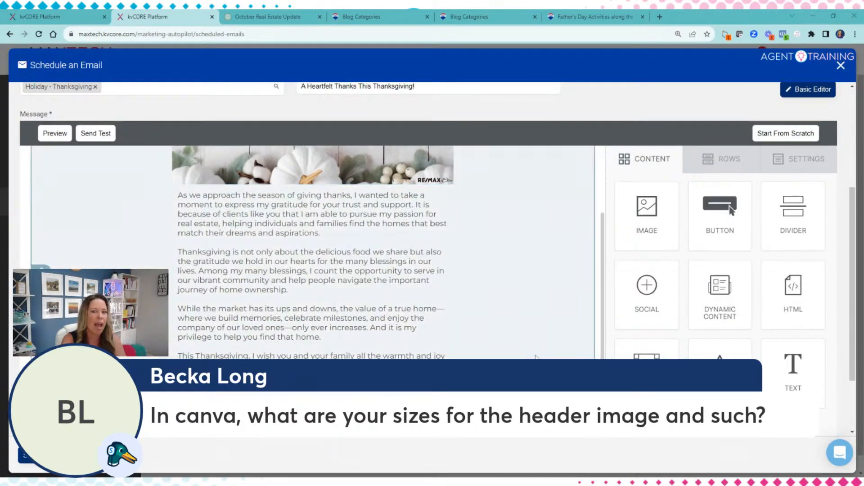
scroll(313, 252, "up", 1)
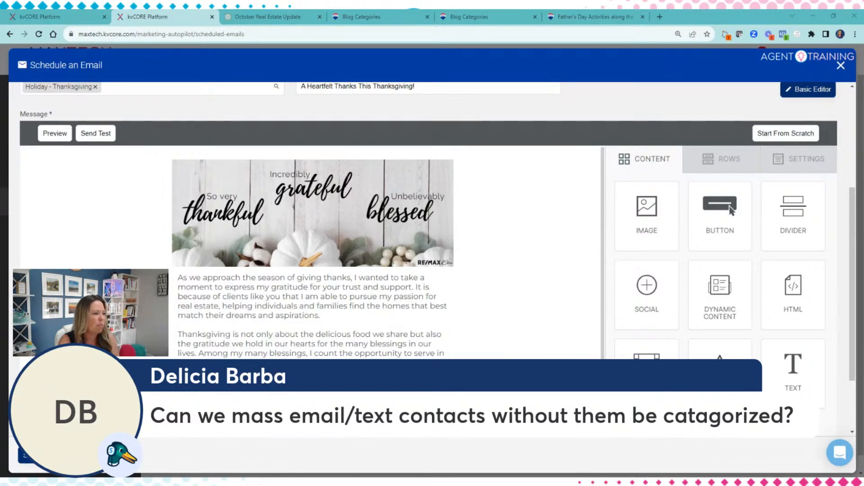
scroll(296, 221, "up", 4)
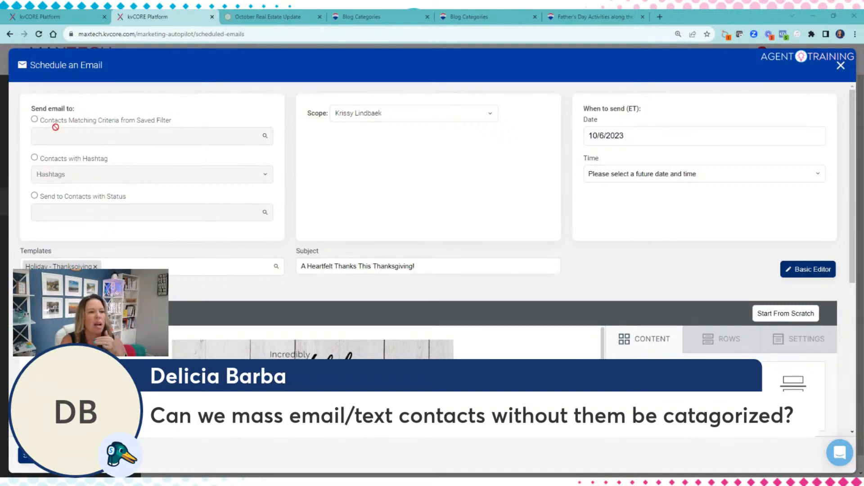
Step: Set recipients to contacts matching a saved filter and browse the saved filters
left_click(35, 120)
left_click(34, 157)
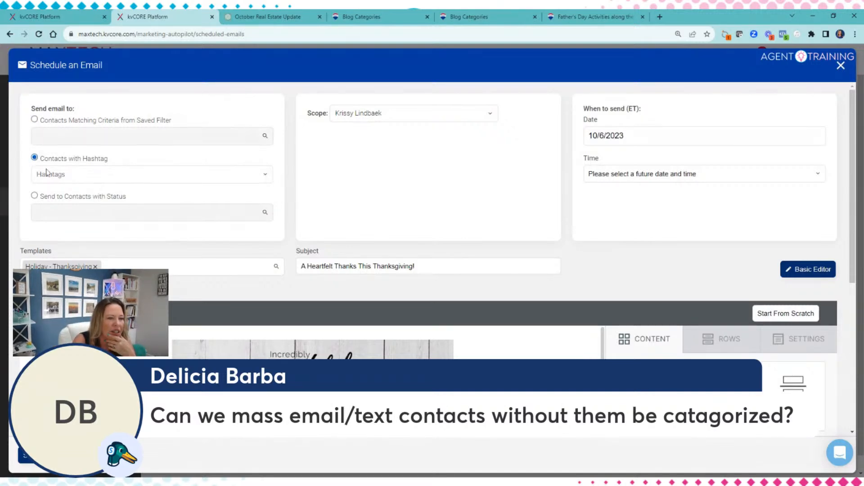
left_click(34, 120)
left_click(36, 136)
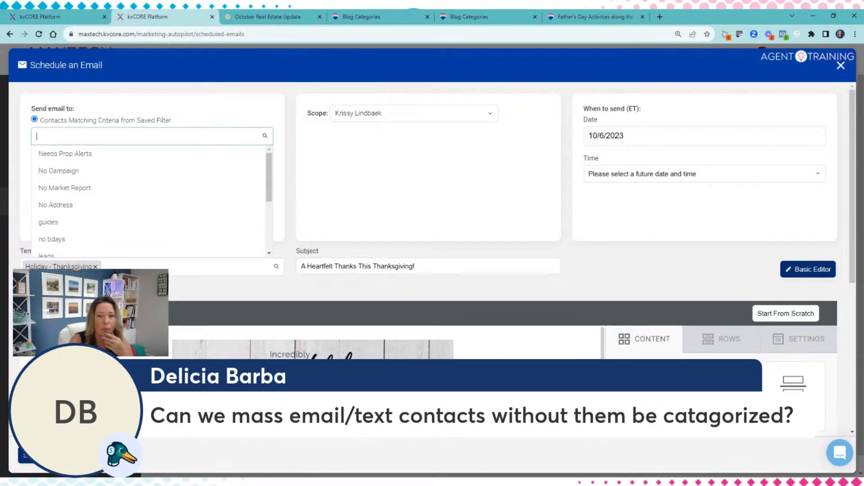
scroll(71, 162, "down", 2)
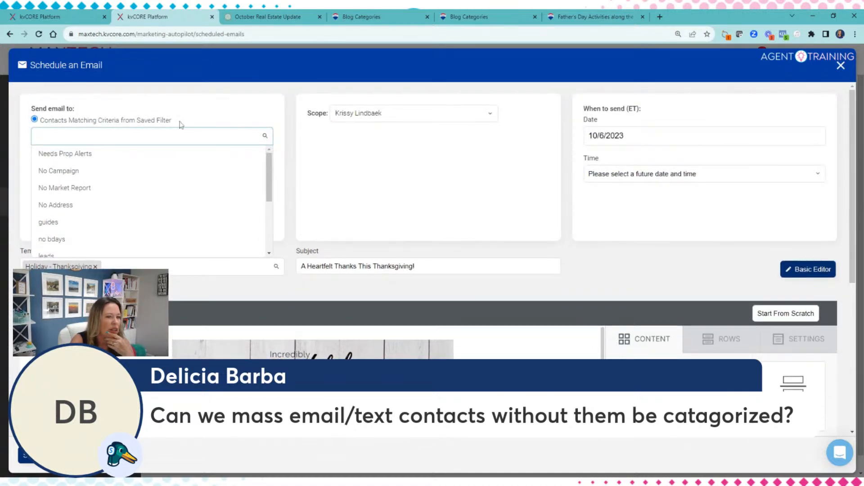
left_click(195, 124)
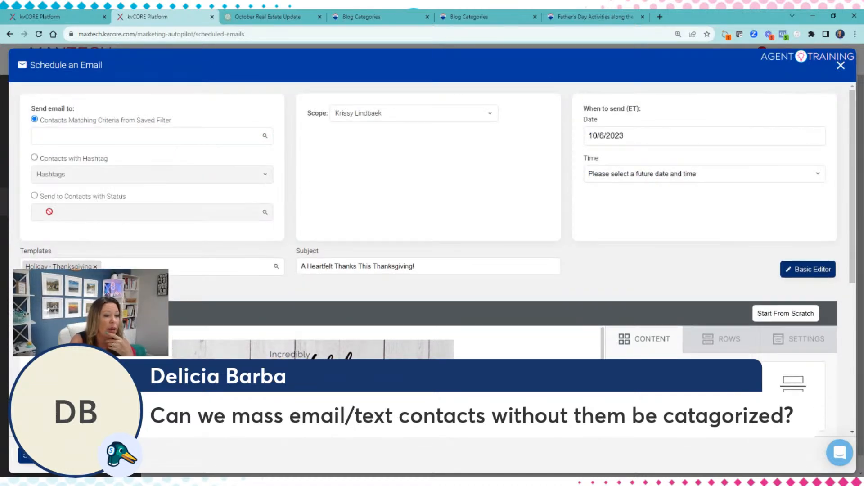
Step: Try sending by contact status and browse the available statuses
left_click(34, 195)
left_click(37, 212)
scroll(83, 253, "down", 1)
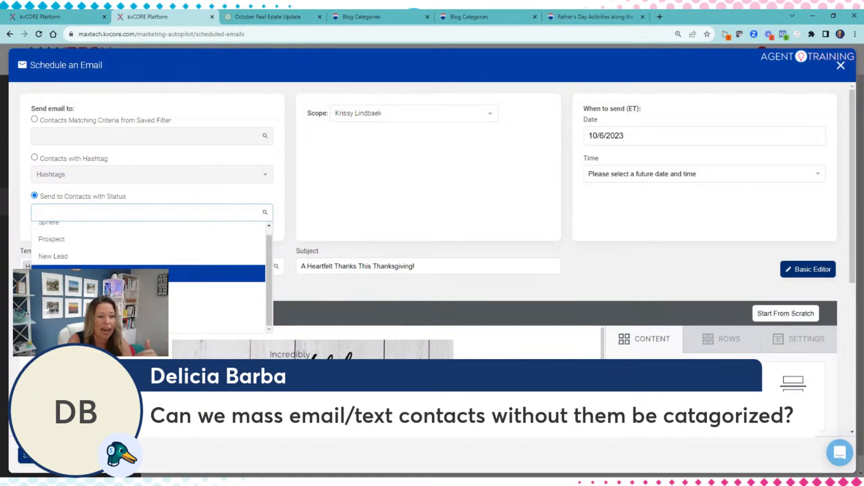
scroll(70, 261, "up", 1)
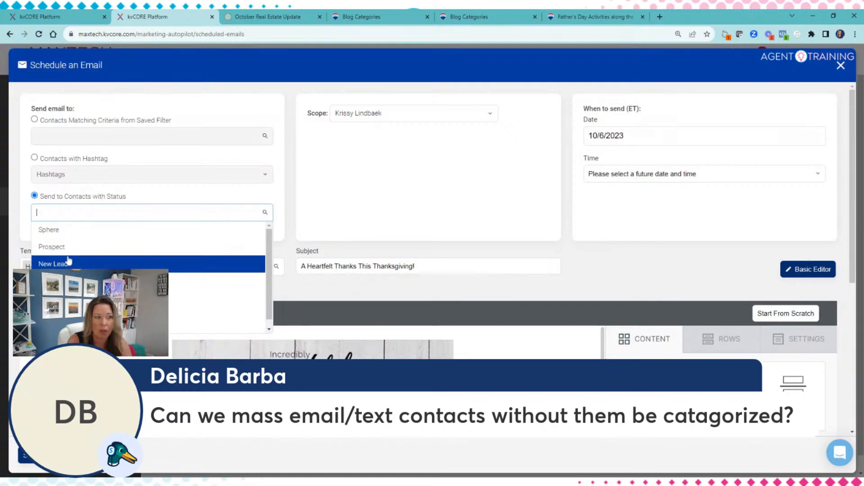
left_click(103, 151)
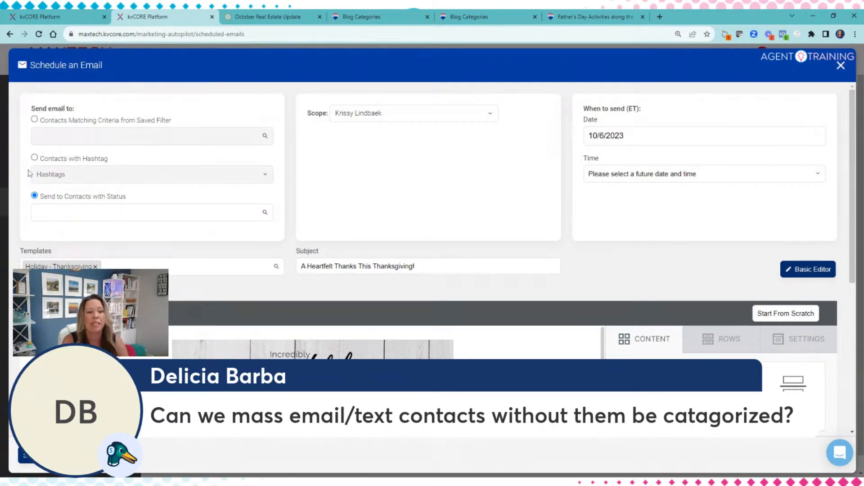
Step: Search hashtags for 'bu', then settle on a saved filter and list the filters
left_click(34, 157)
left_click(36, 174)
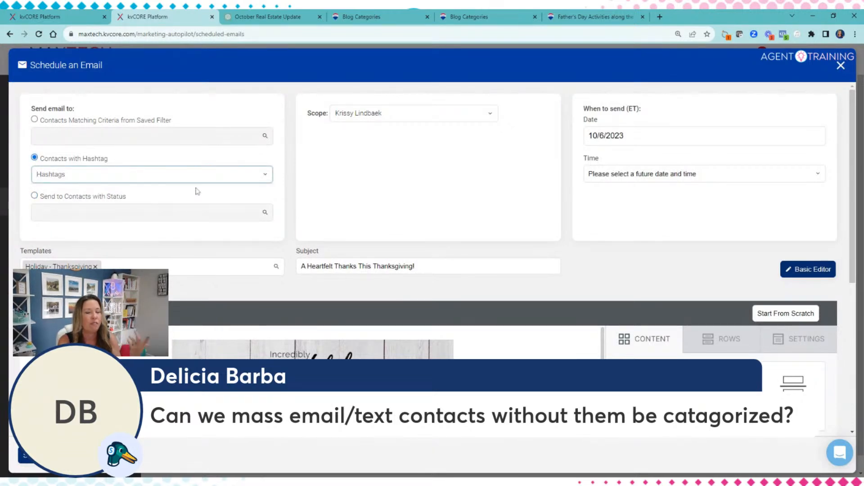
type("bu")
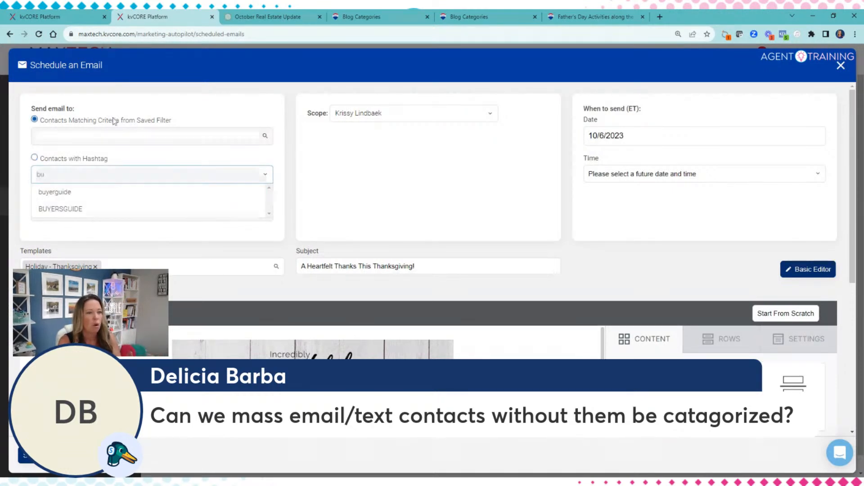
left_click(44, 120)
left_click(65, 135)
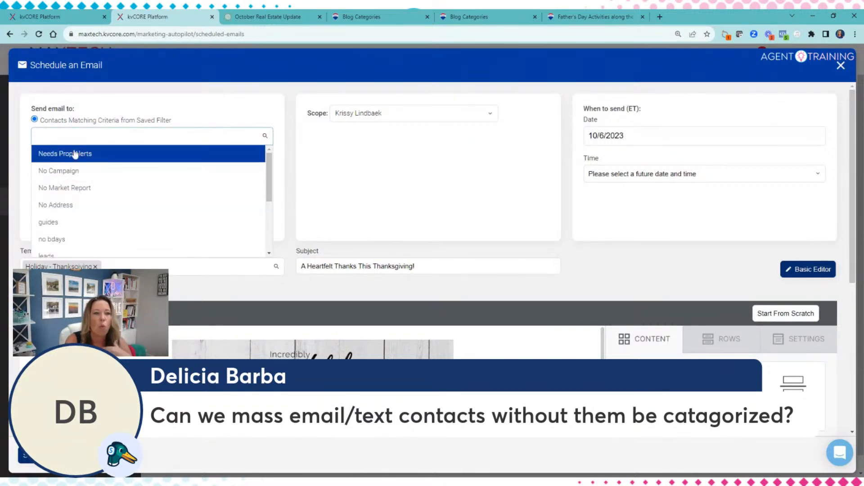
Step: In Smart CRM All Contacts, filter to every contact status except Archived, Sphere through Closed
left_click(40, 17)
mouse_move(50, 152)
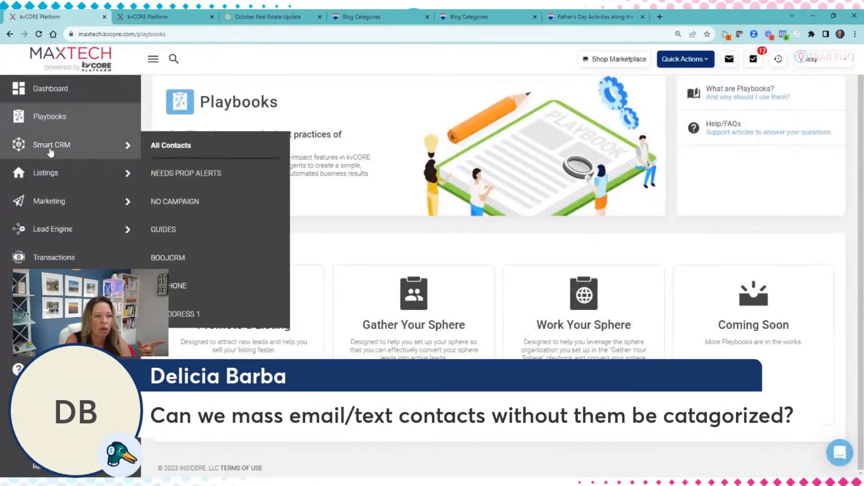
left_click(86, 150)
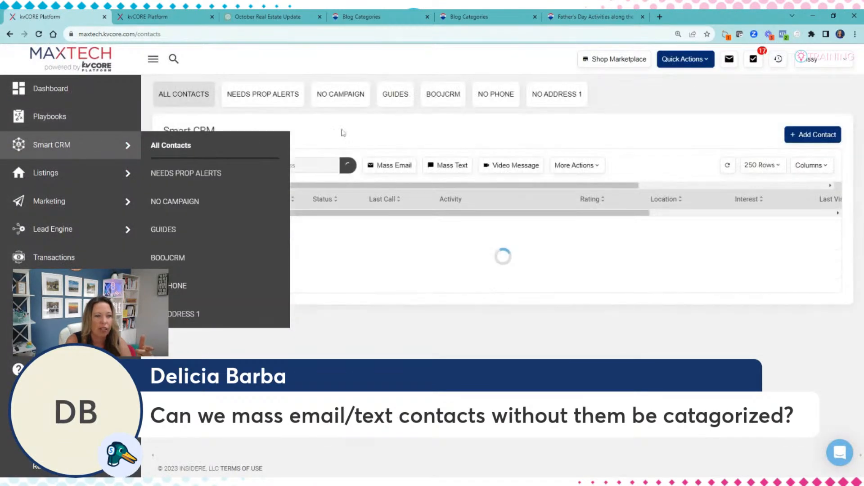
left_click(190, 166)
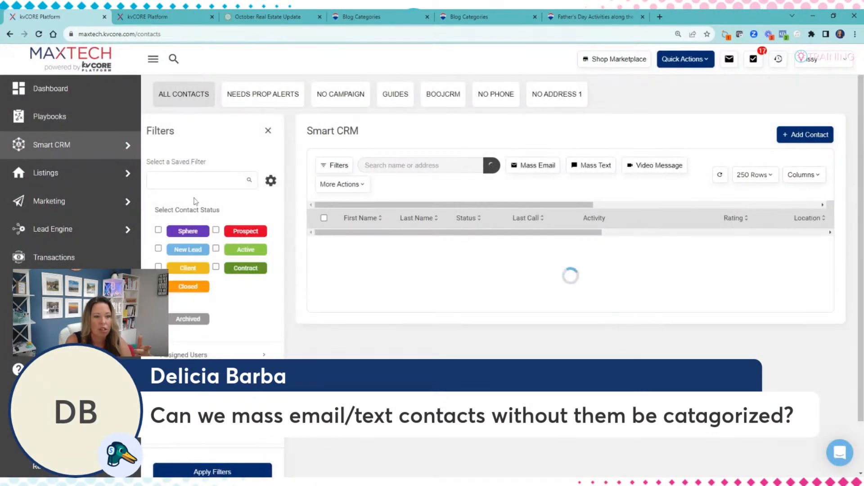
left_click(158, 230)
left_click(158, 249)
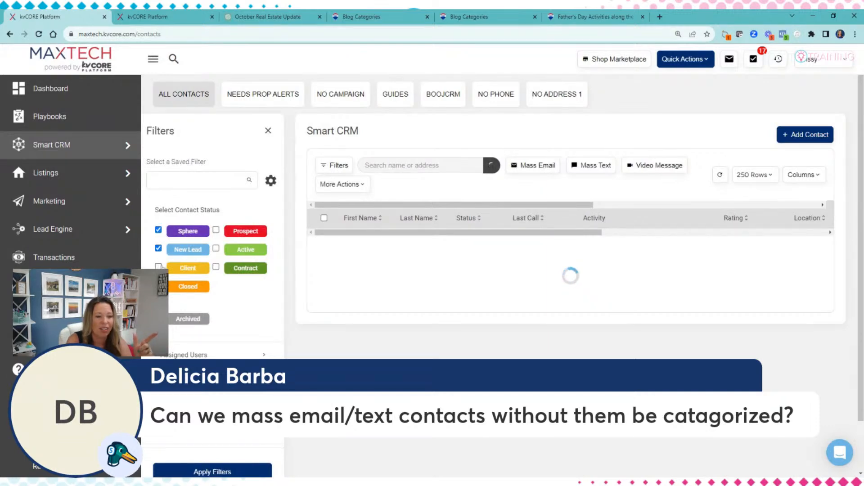
left_click(158, 266)
left_click(216, 267)
left_click(216, 248)
left_click(216, 230)
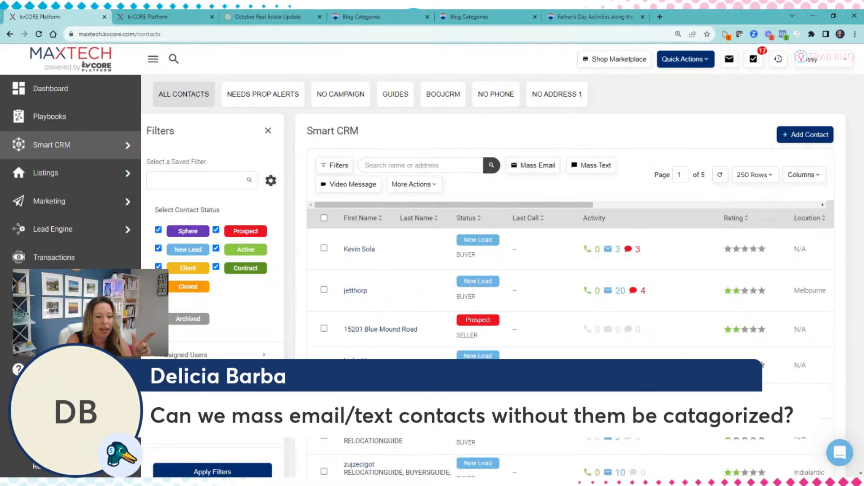
scroll(450, 270, "down", 6)
scroll(450, 270, "up", 4)
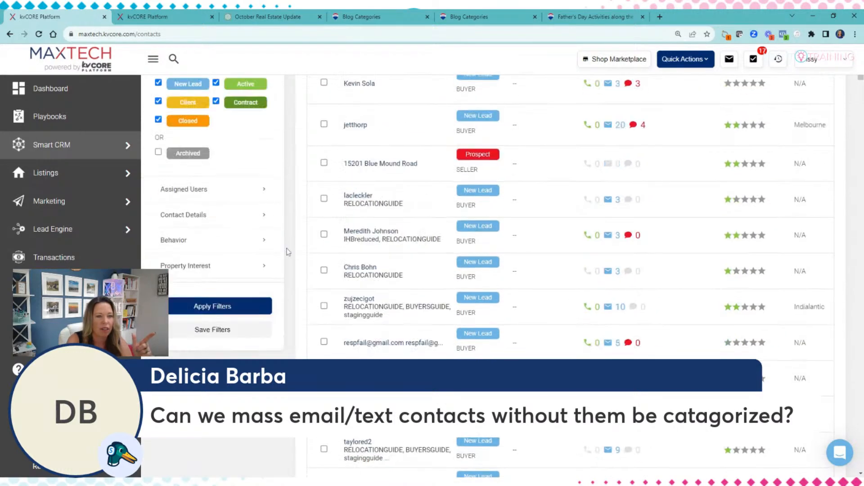
Step: Save the current contact filter as 'EVERYONE' and return to the scheduled email tab
left_click(245, 382)
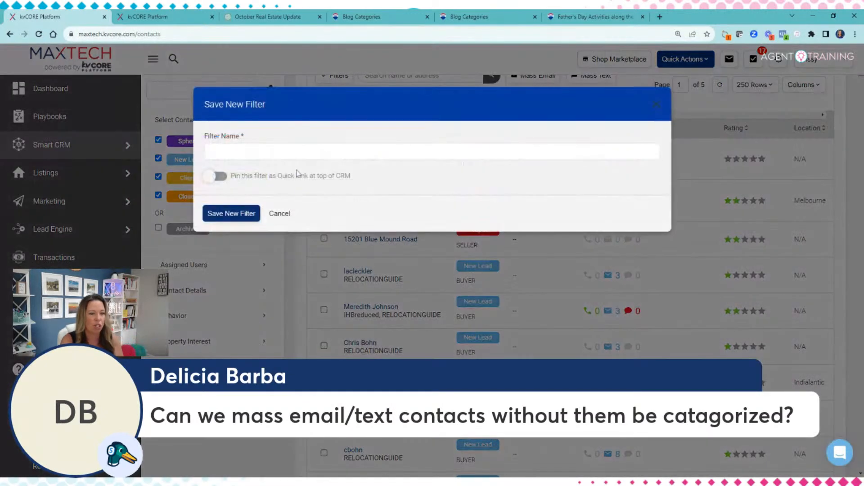
left_click(299, 152)
type("EVERYONE")
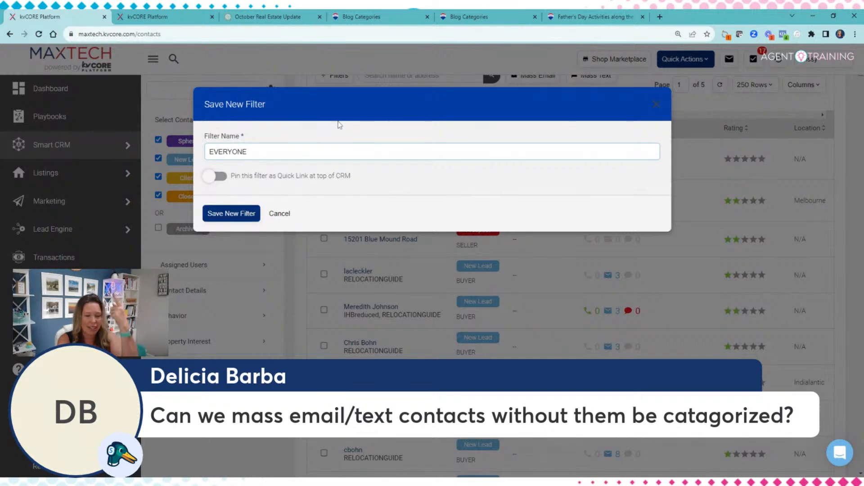
left_click(247, 212)
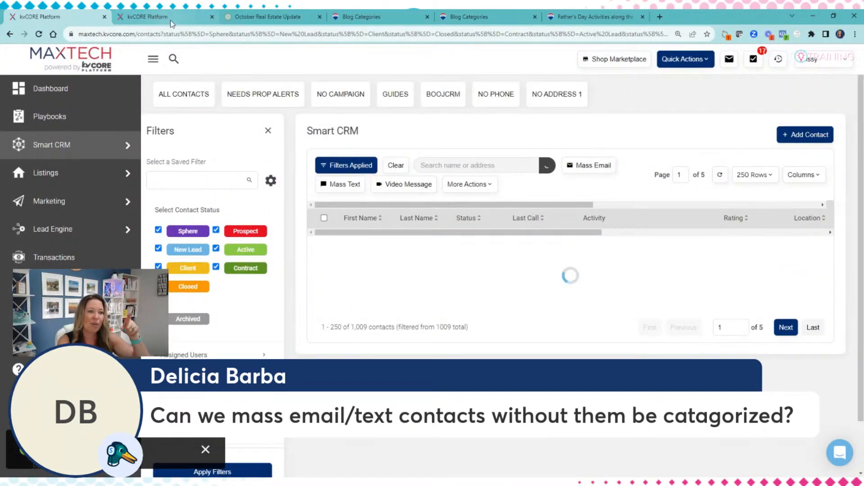
left_click(171, 21)
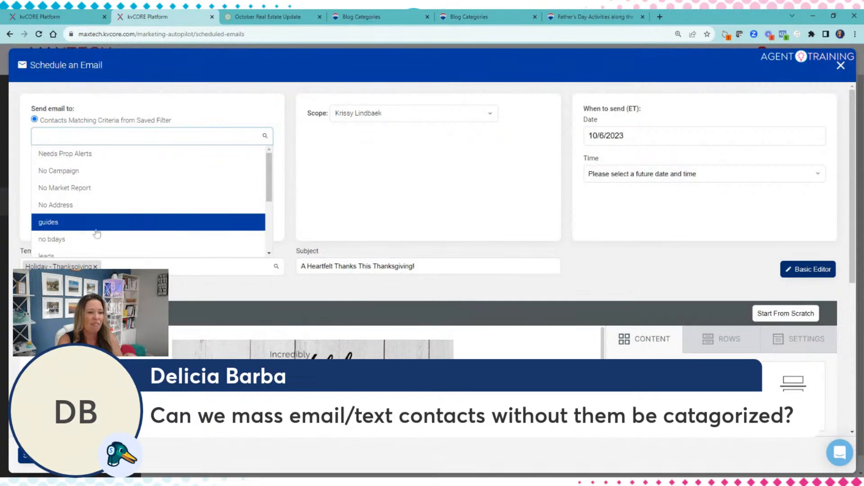
Step: Scroll the saved-filter list and close it without selecting a filter
scroll(76, 155, "down", 3)
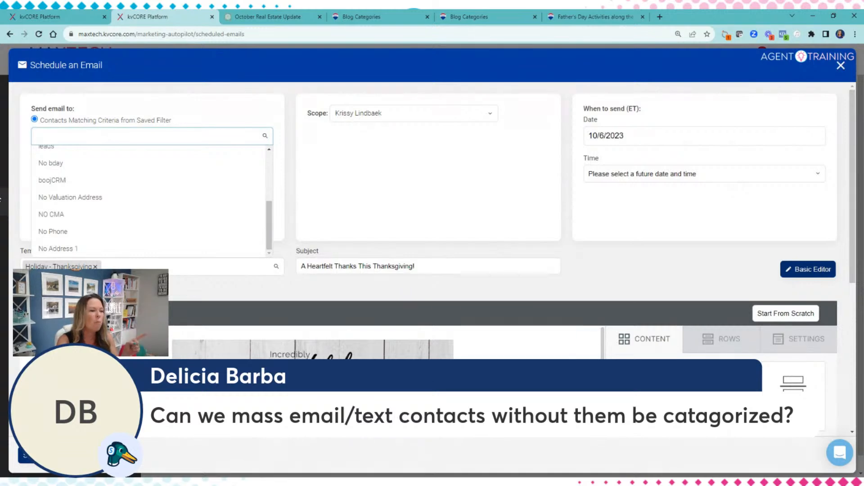
left_click(406, 156)
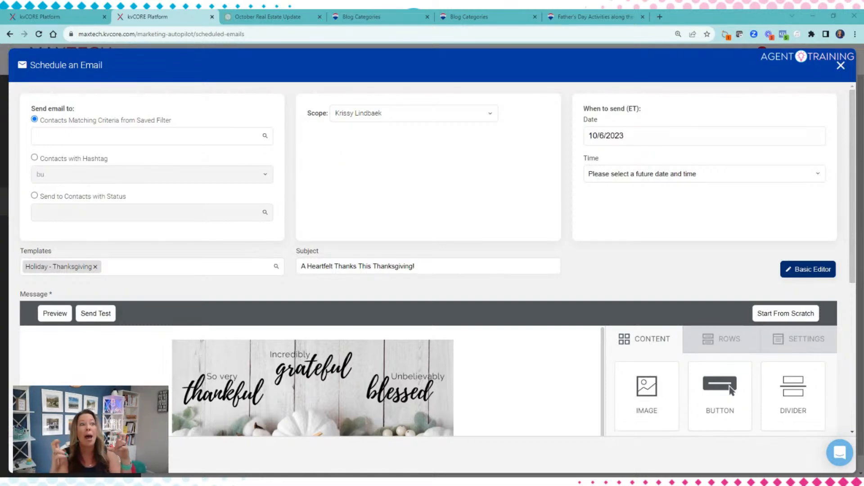
Step: Close Schedule an Email, confirm discarding it, and return to Marketing
left_click(841, 66)
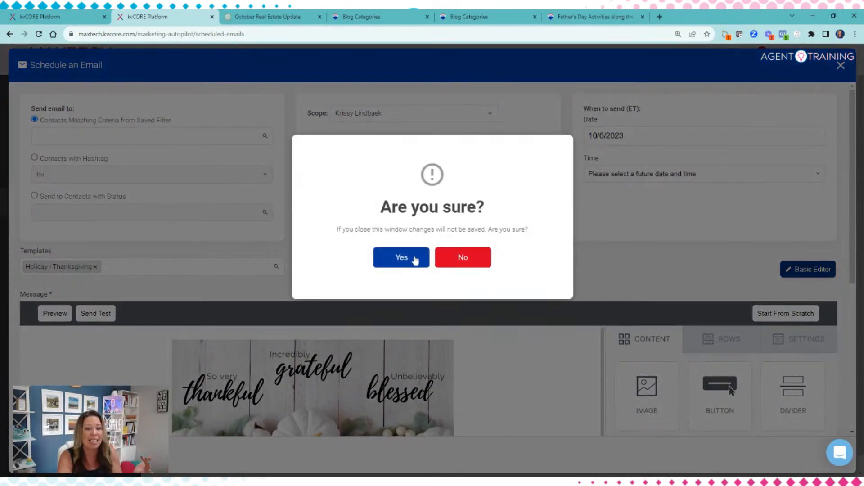
left_click(414, 260)
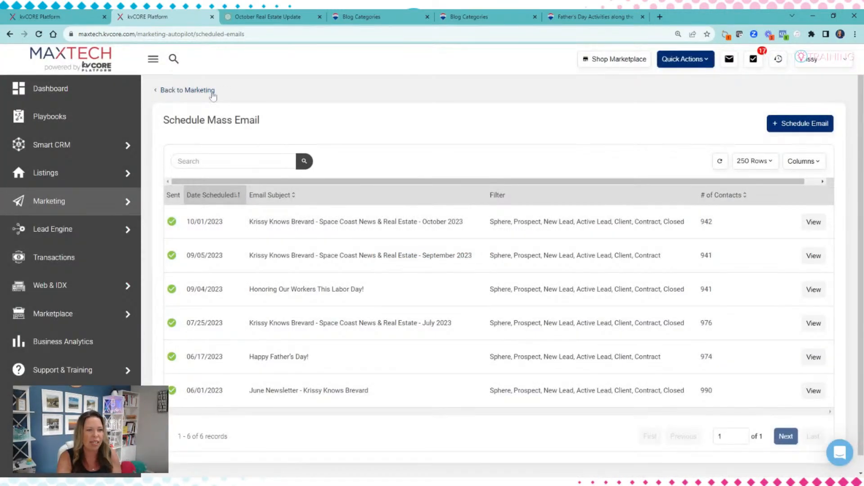
left_click(210, 91)
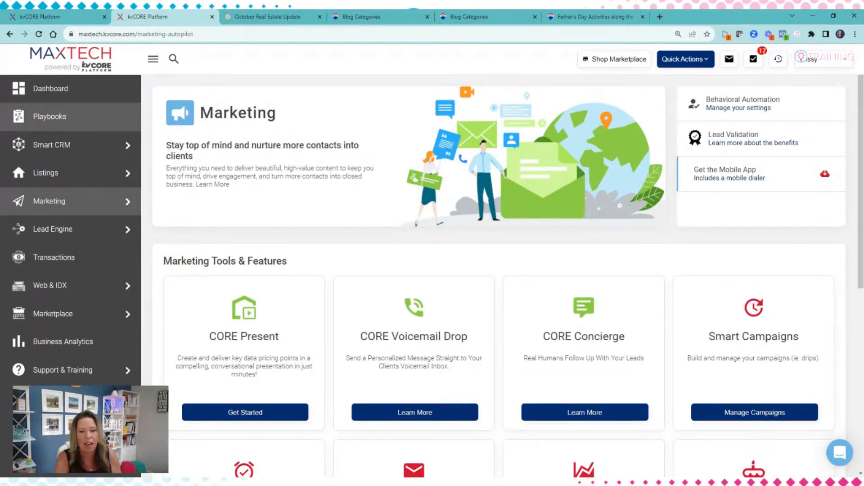
Step: Open Manage Campaigns from the Smart Campaigns card on the Marketing page
scroll(432, 270, "down", 3)
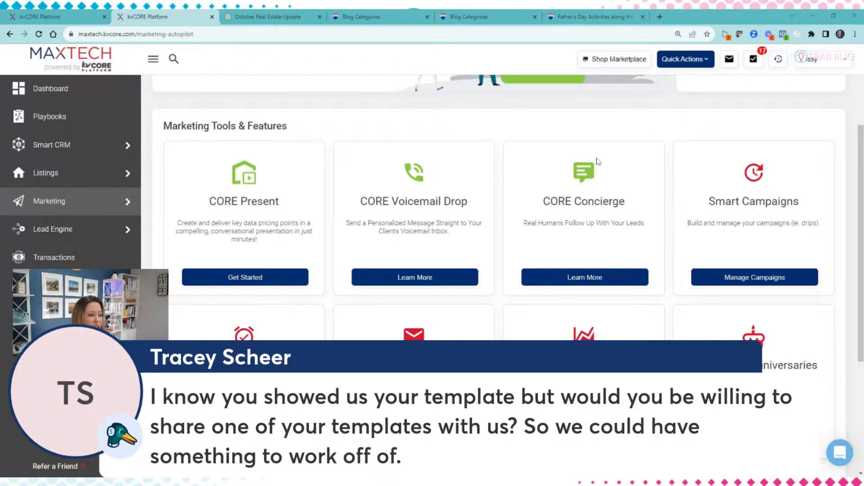
scroll(596, 157, "up", 3)
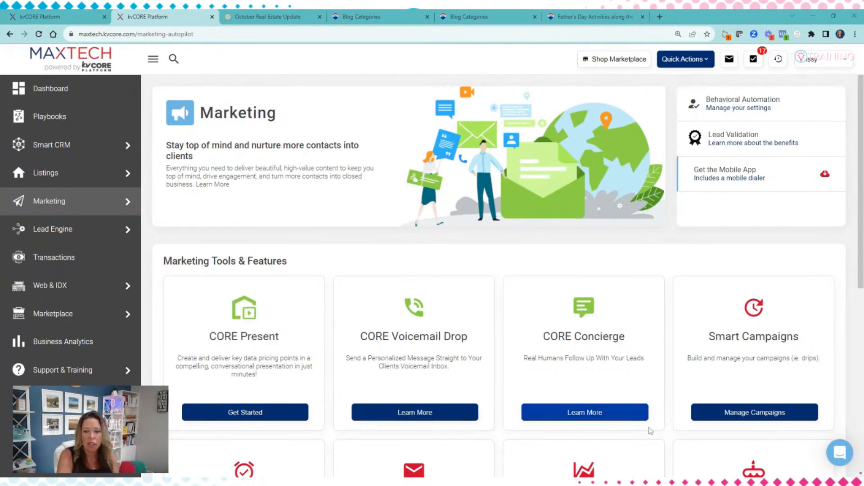
scroll(653, 428, "down", 5)
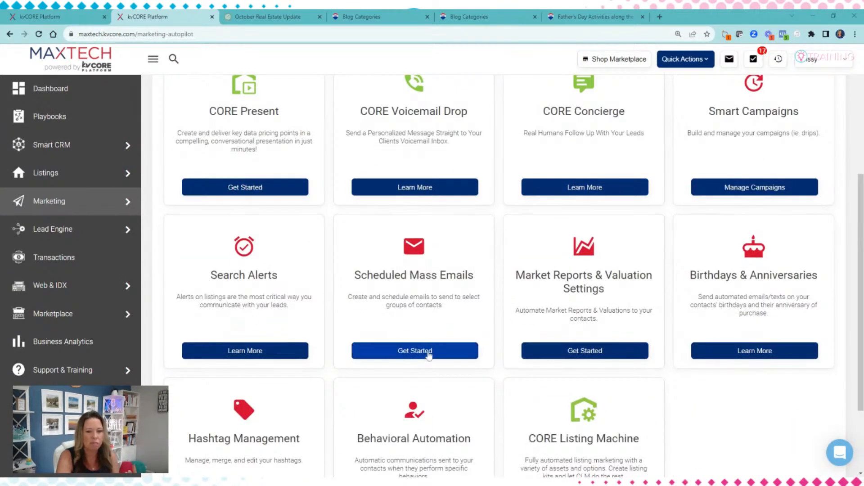
left_click(751, 187)
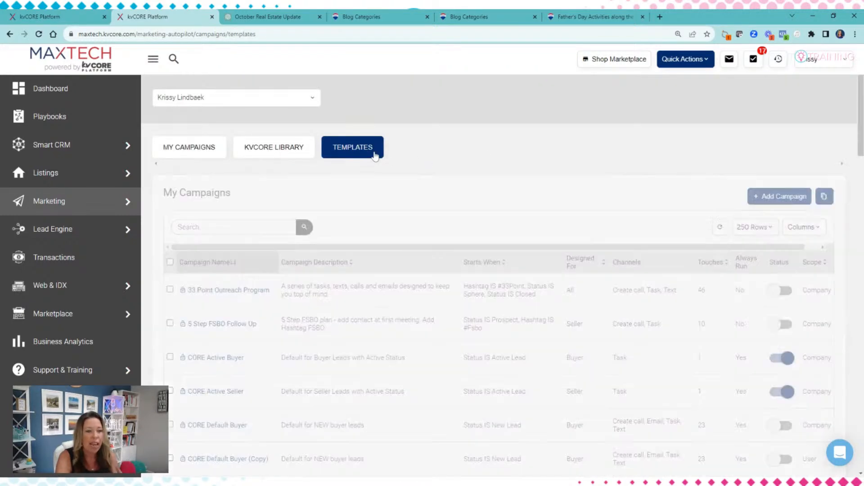
Step: Filter the email templates by 'newsletter' to list March 2023, Monthly and October Newsletter
left_click(376, 153)
left_click(218, 267)
type("NEWSLE")
left_click(240, 284)
left_click(305, 270)
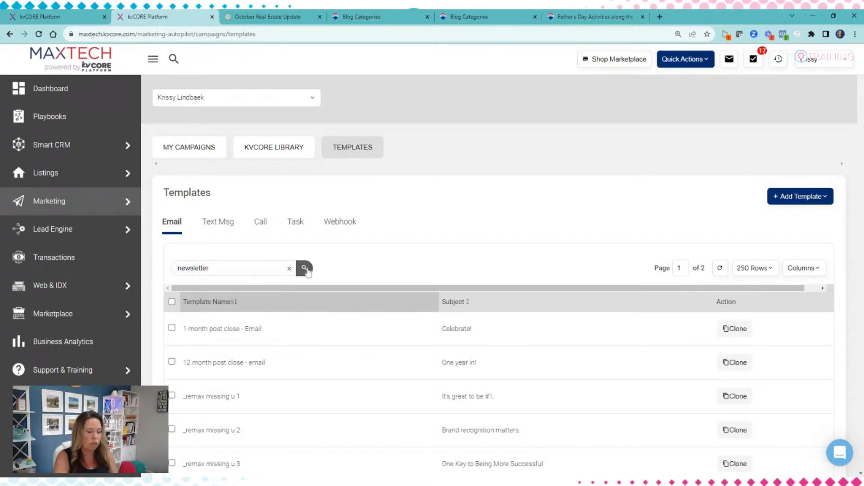
scroll(268, 373, "down", 3)
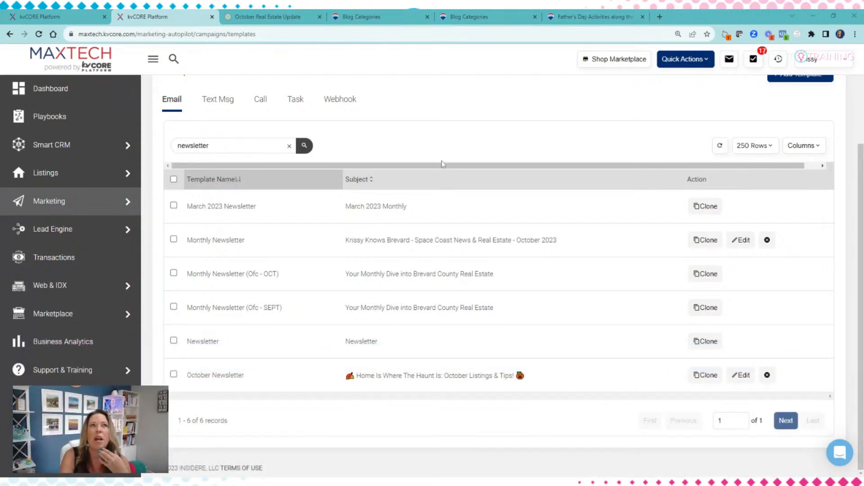
scroll(442, 164, "up", 2)
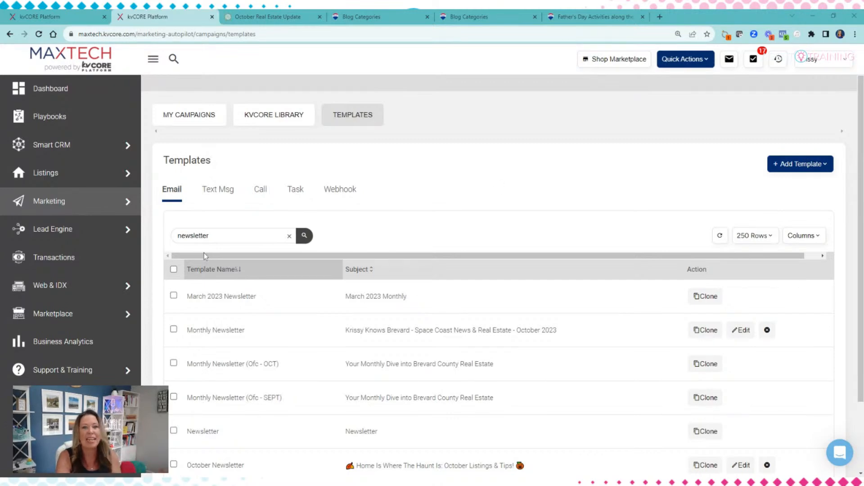
left_click_drag(209, 235, 195, 236)
Step: Search the email templates for 'HOLIDAY' and scroll through the holiday results
mouse_move(117, 239)
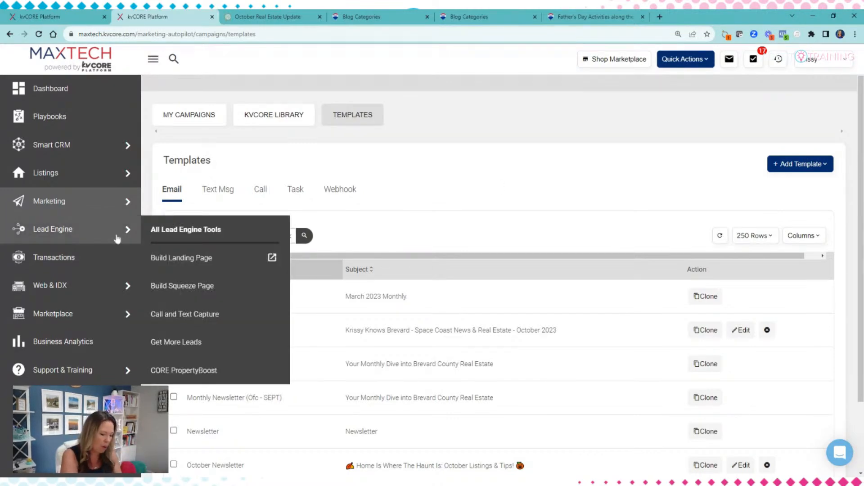
type("HOLIDAY")
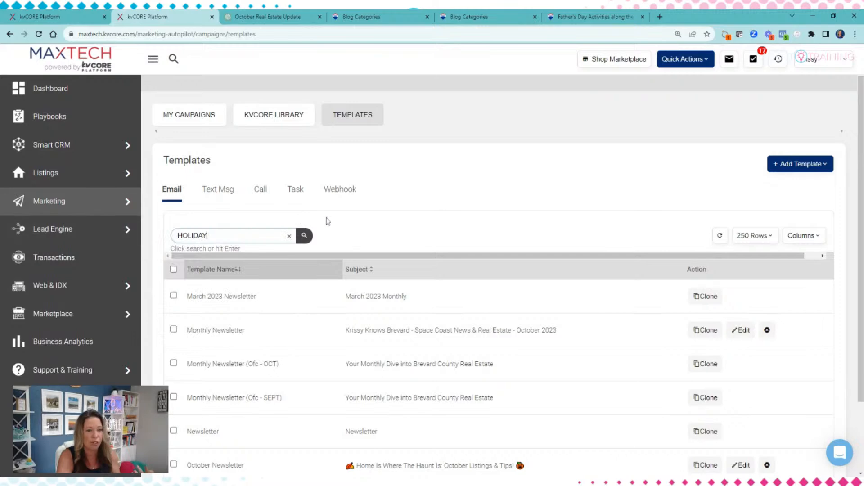
left_click(305, 237)
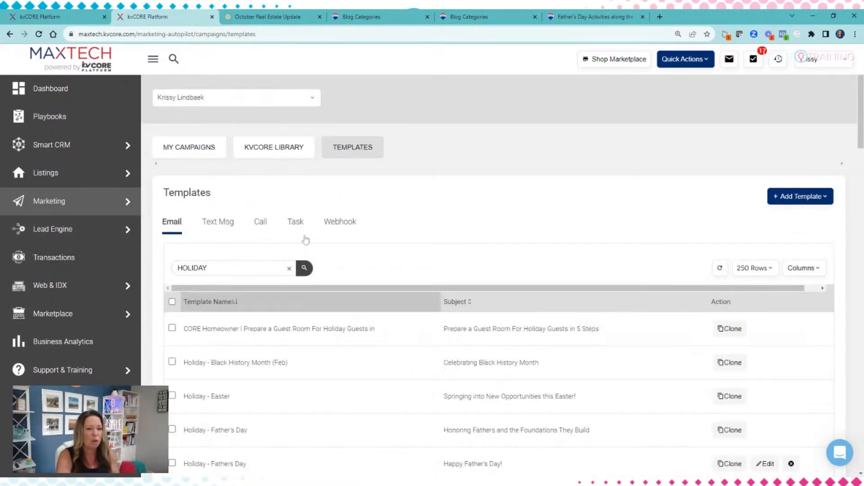
scroll(231, 363, "down", 6)
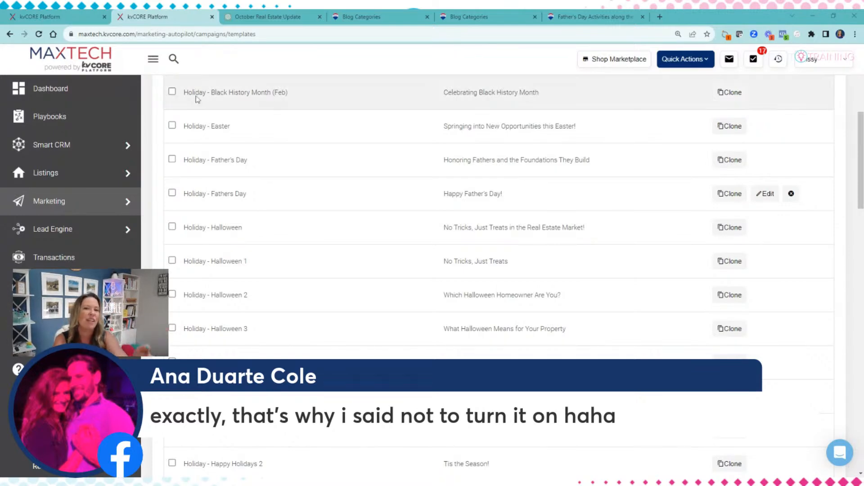
scroll(193, 247, "up", 6)
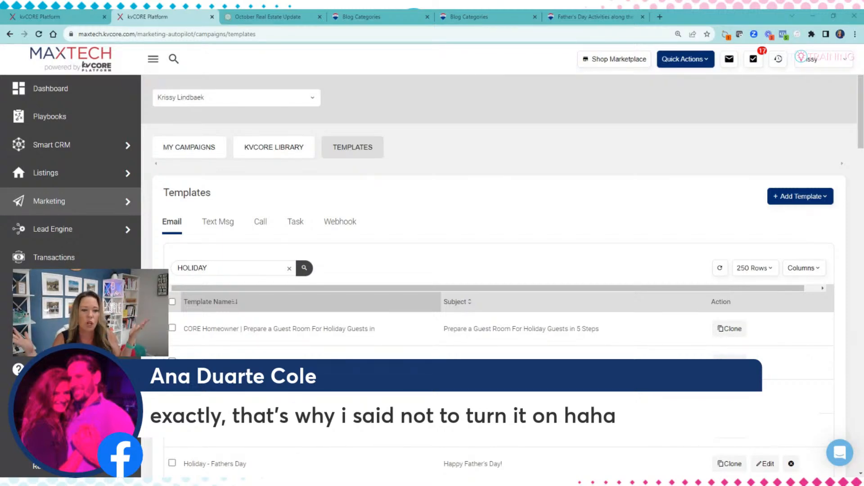
Step: Finish reviewing the holiday templates, then clear the 'HOLIDAY' search term
scroll(505, 185, "down", 1)
scroll(424, 241, "down", 5)
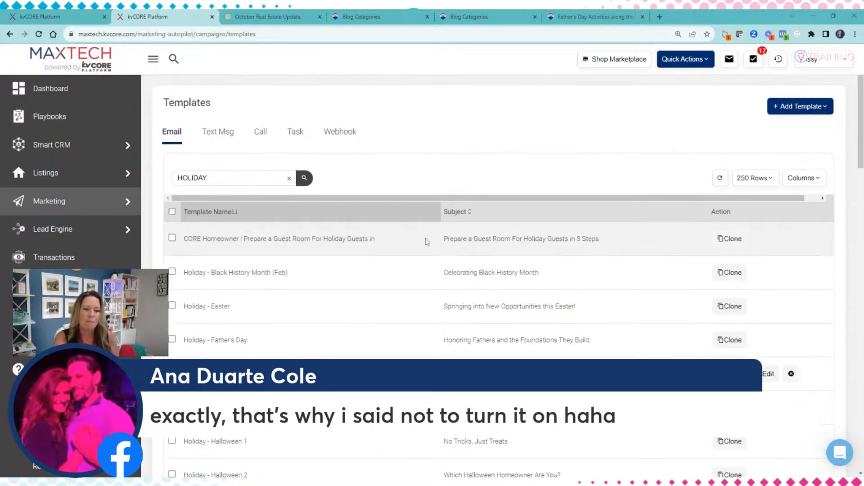
scroll(421, 260, "up", 6)
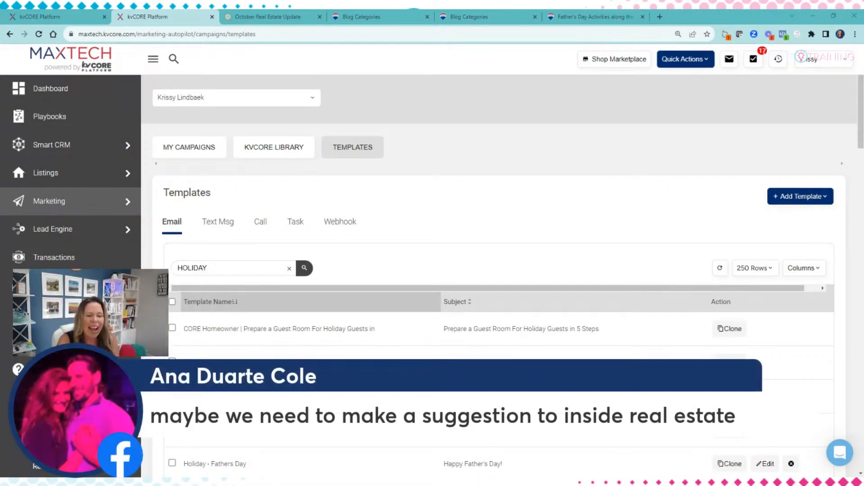
scroll(495, 270, "down", 8)
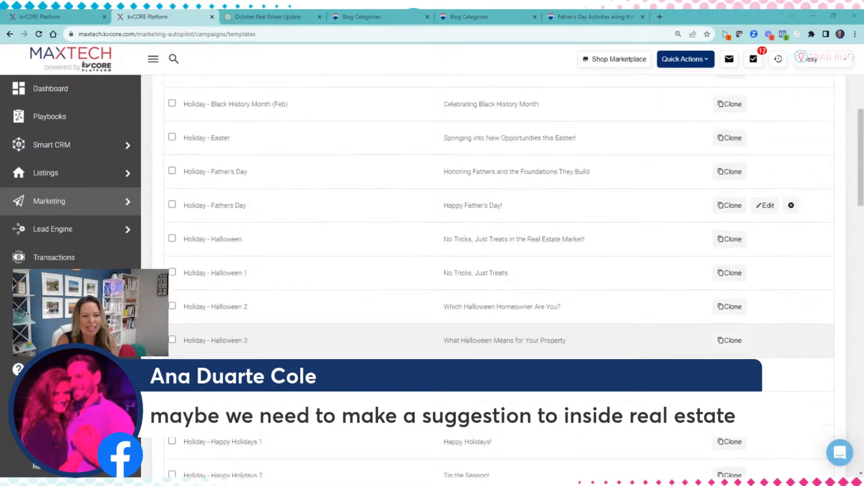
scroll(499, 285, "up", 8)
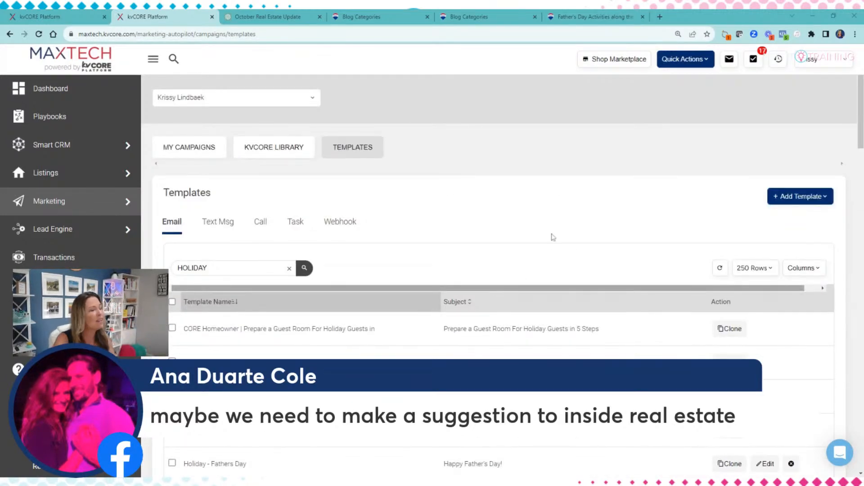
left_click(289, 268)
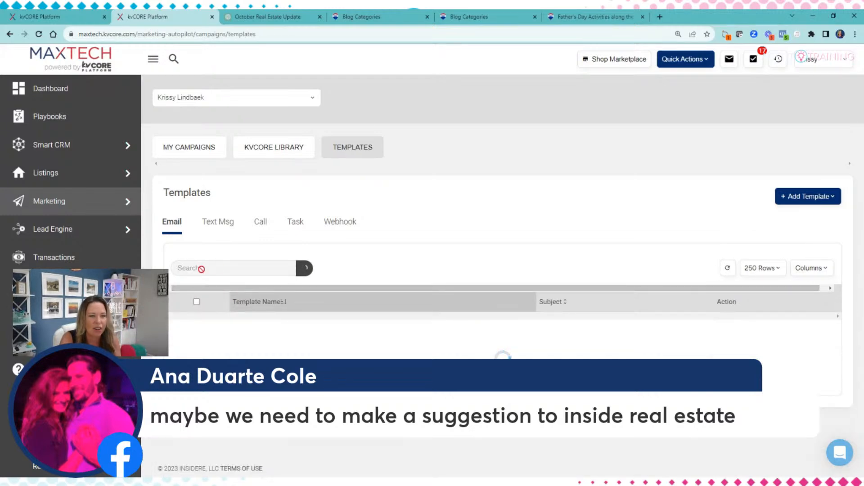